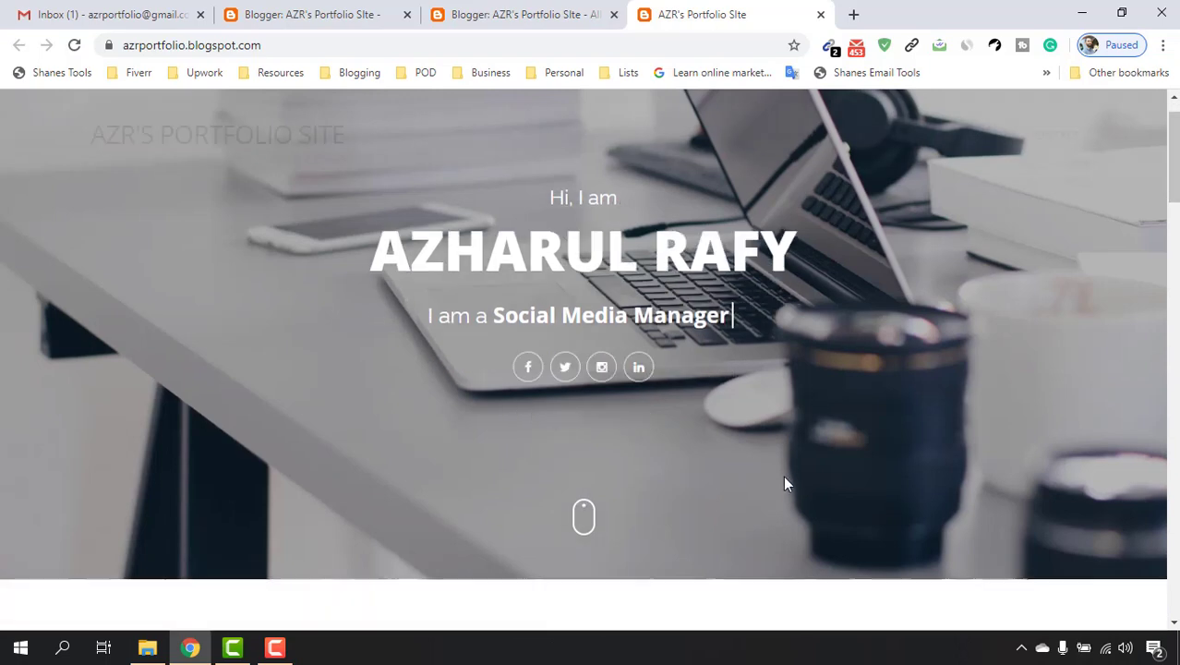
# Review the portfolio blog page and its blogspot.com address, leaving the address unchanged.
pyautogui.scroll(-3, 790, 467)
pyautogui.scroll(-5, 568, 424)
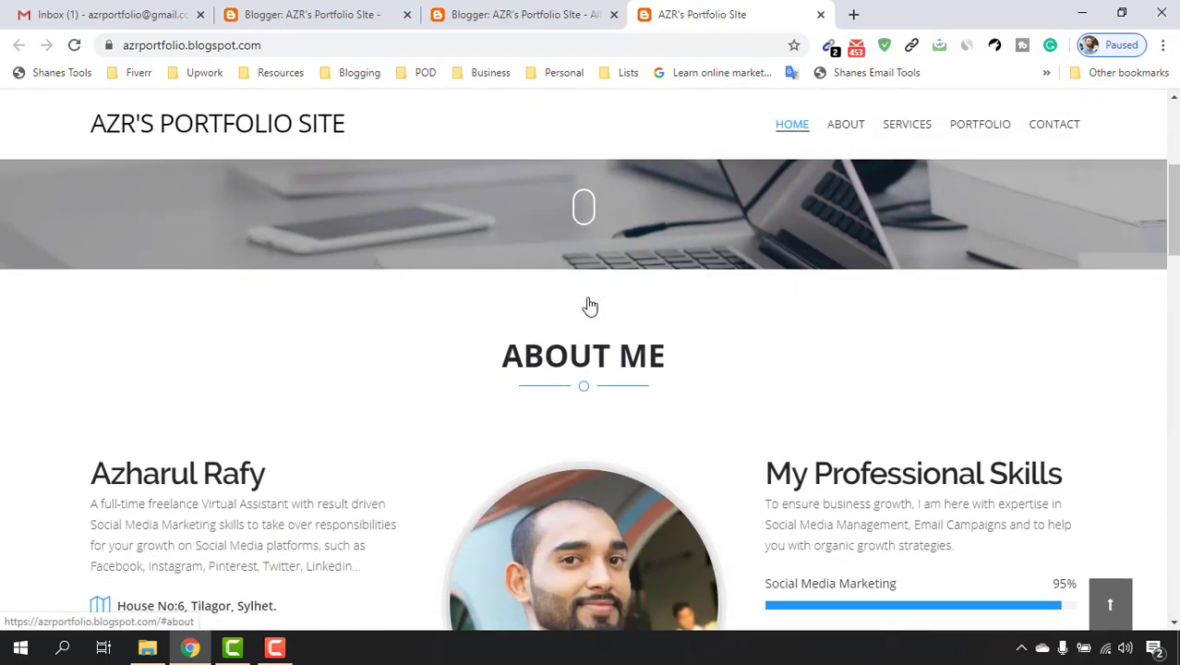
pyautogui.scroll(-5, 617, 390)
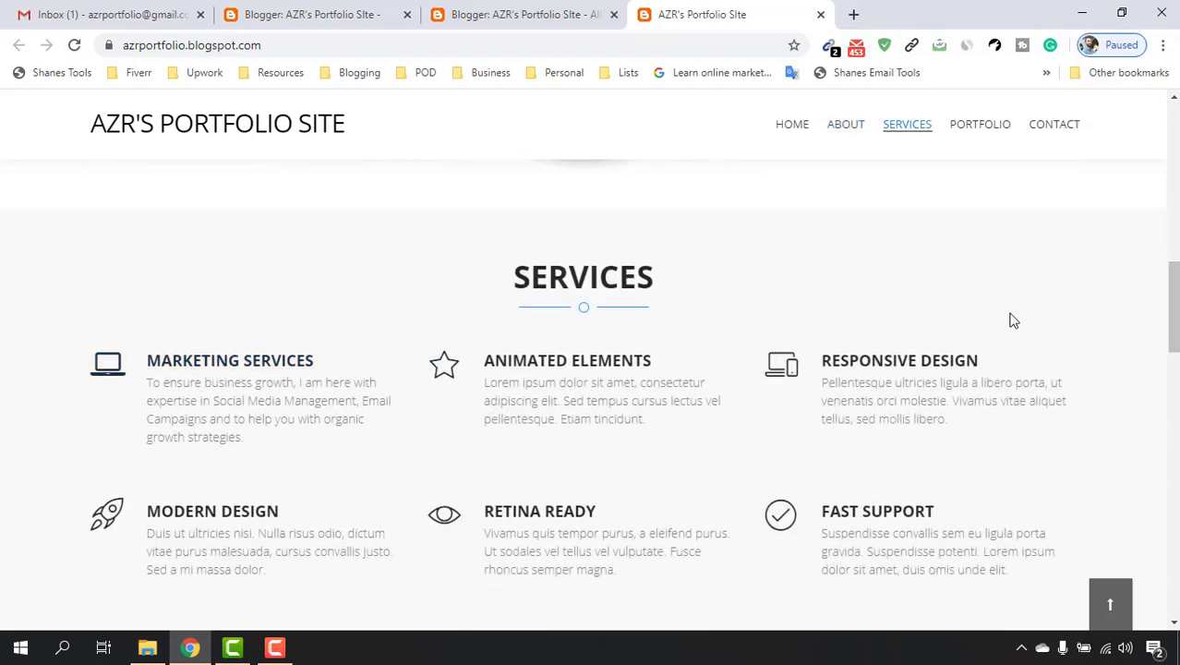
pyautogui.scroll(-5, 1011, 318)
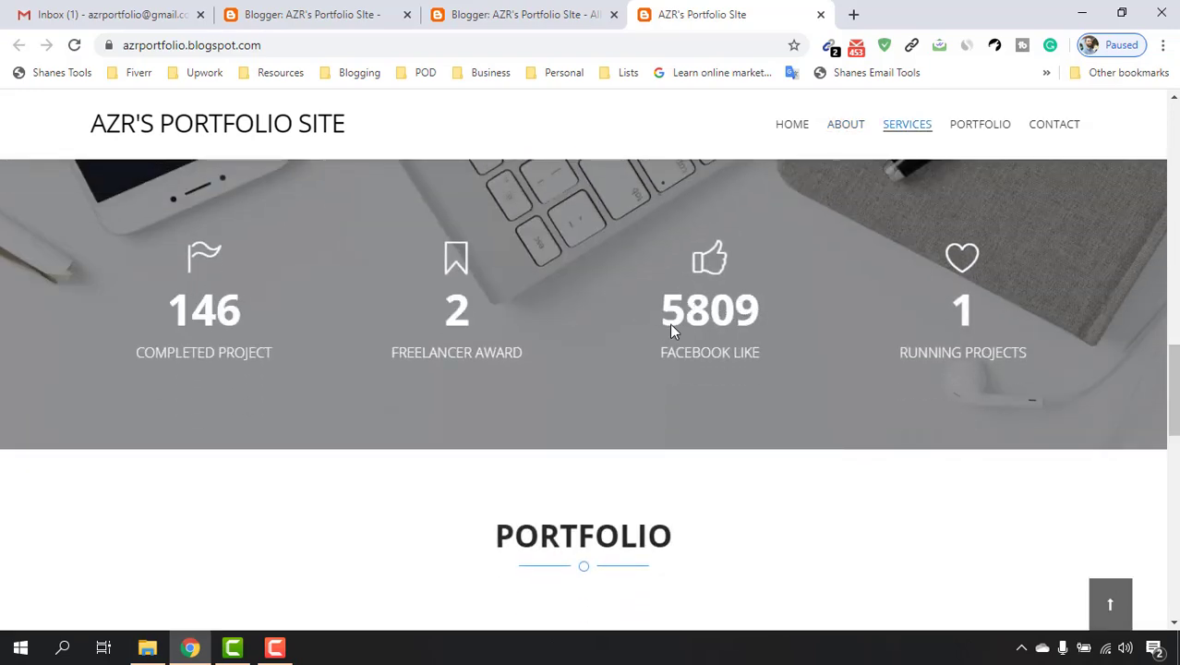
pyautogui.scroll(-7, 1025, 490)
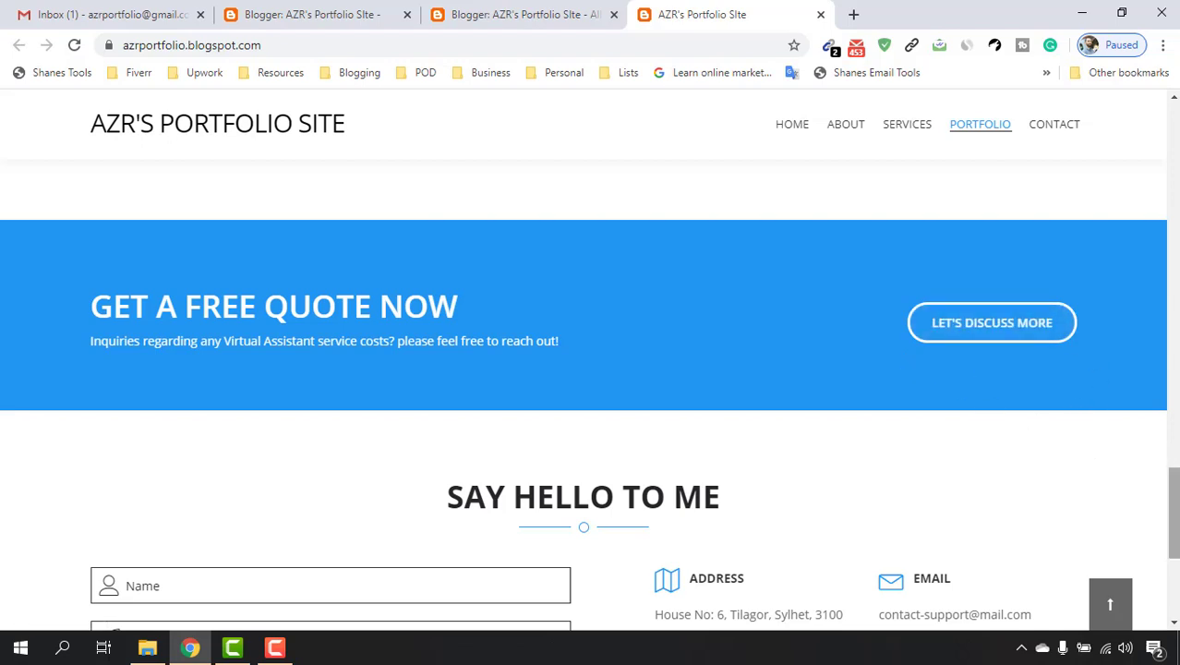
pyautogui.scroll(-2, 1090, 447)
pyautogui.scroll(-1, 865, 422)
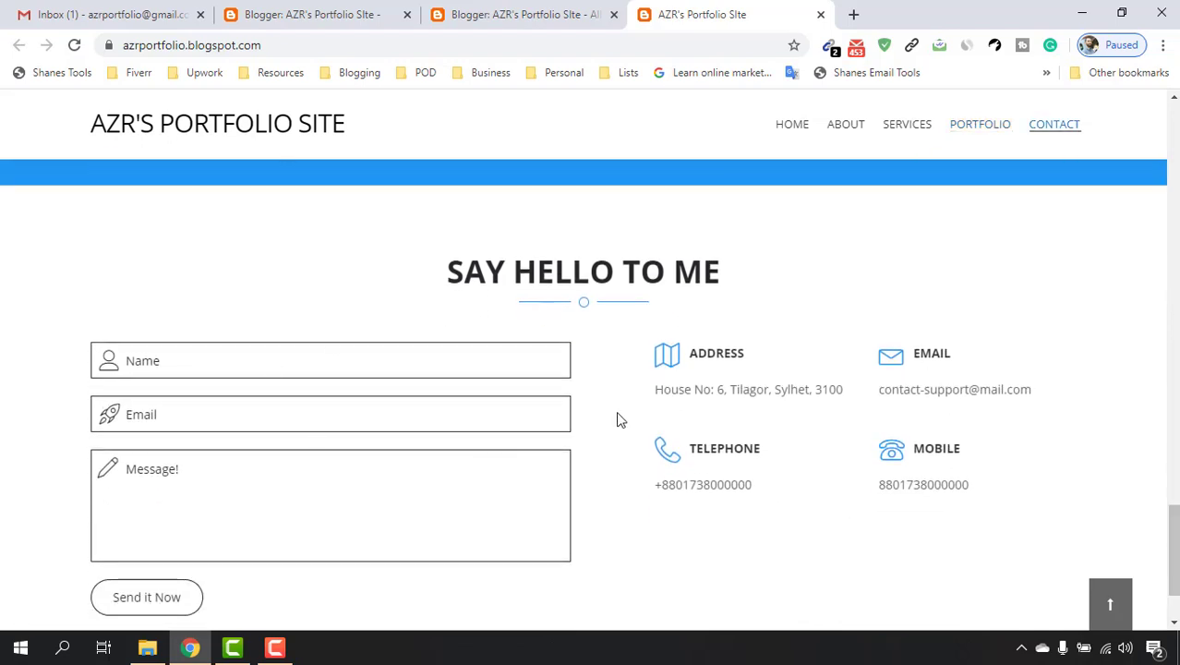
pyautogui.scroll(-2, 1166, 527)
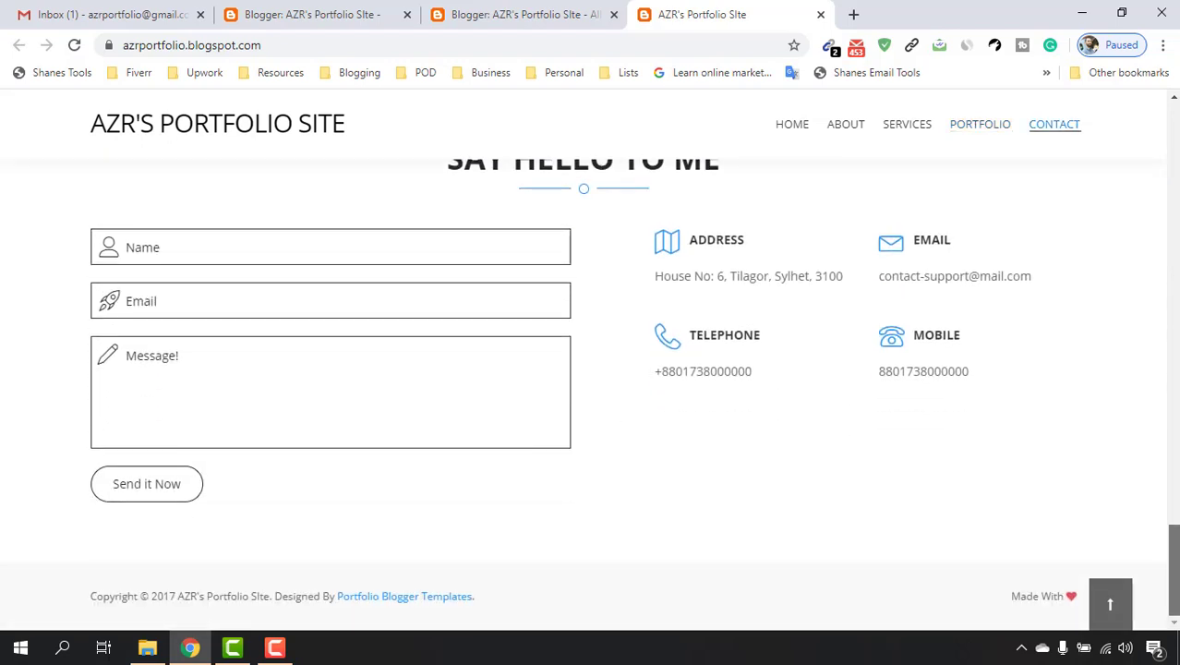
pyautogui.click(1109, 604)
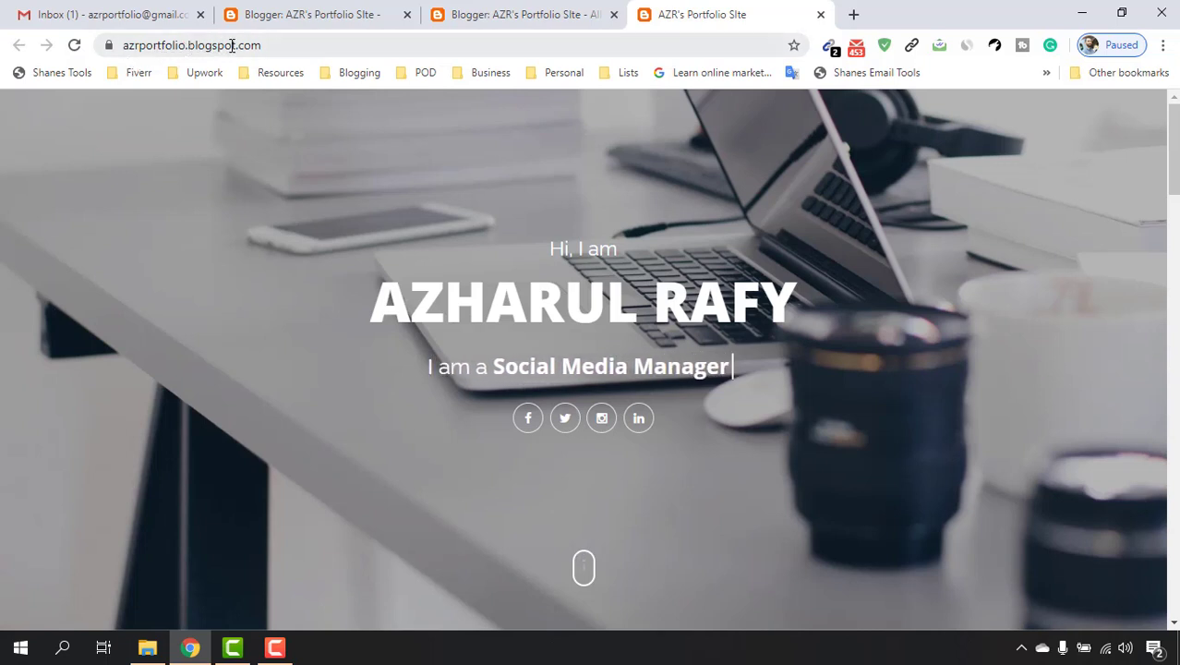
pyautogui.moveTo(267, 48); pyautogui.dragTo(188, 52)
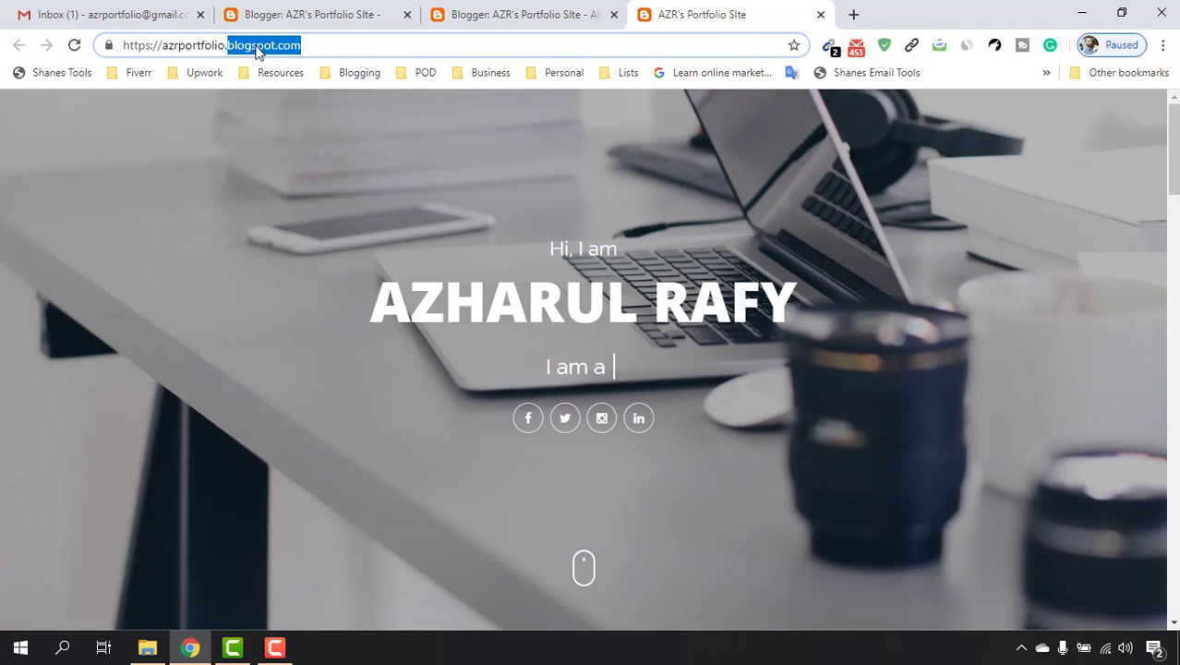
pyautogui.click(173, 300)
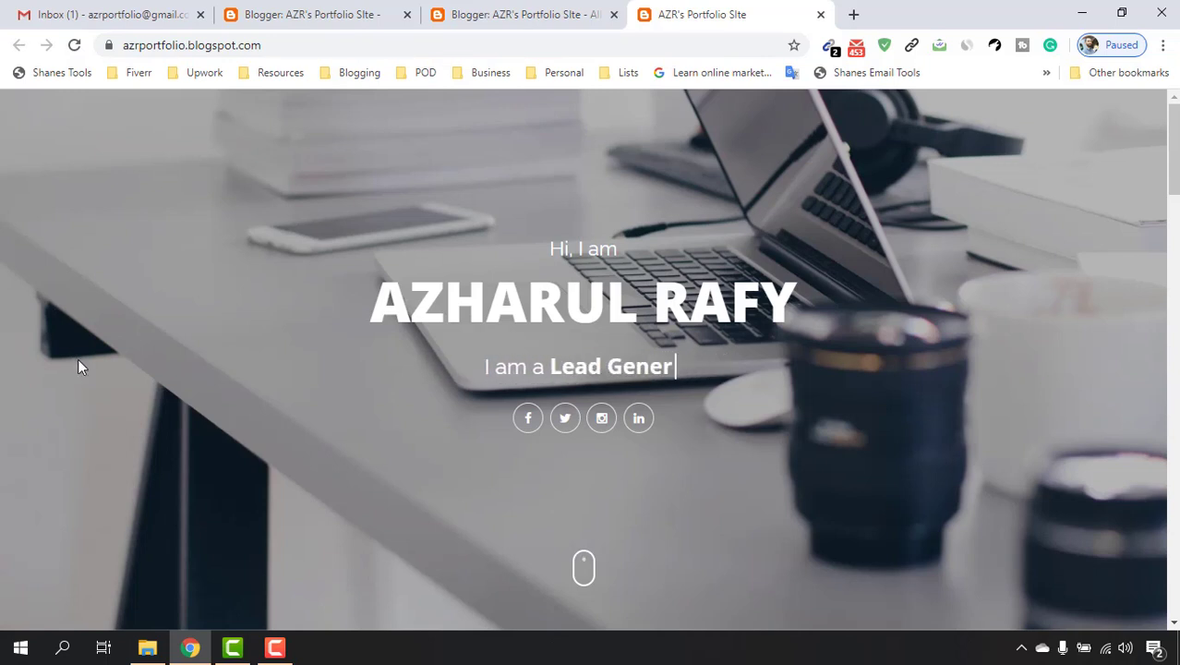
# In a new tab, go to Namecheap's Domains > Domain Name Search page.
pyautogui.click(853, 15)
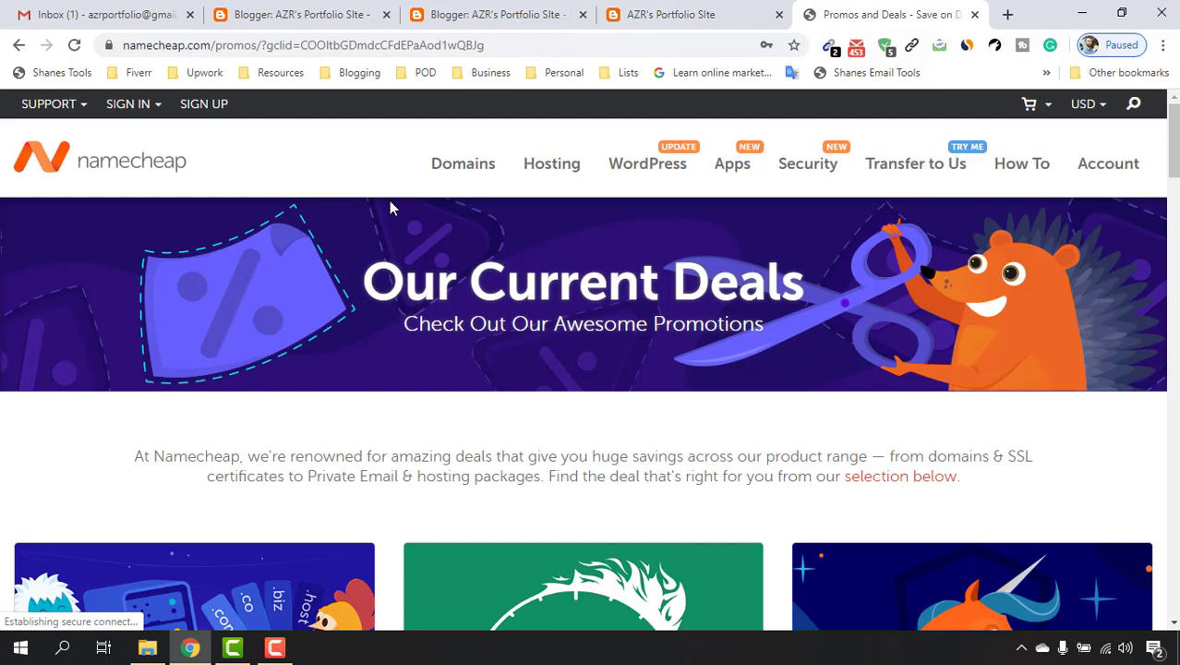
pyautogui.moveTo(459, 174)
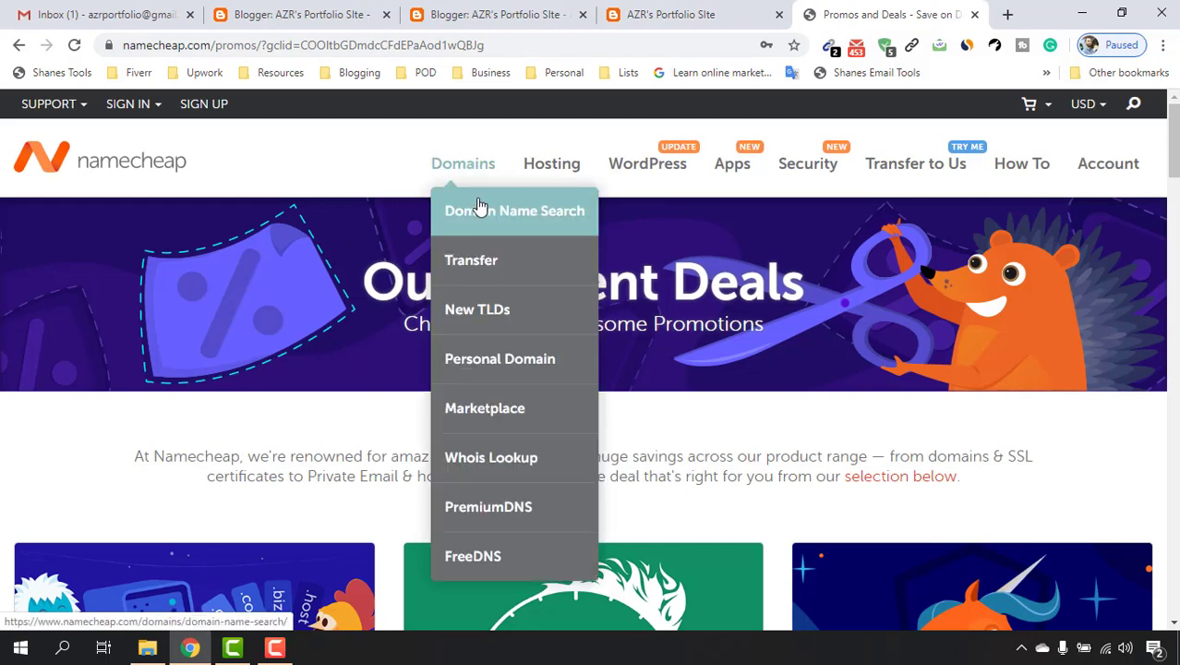
pyautogui.click(524, 226)
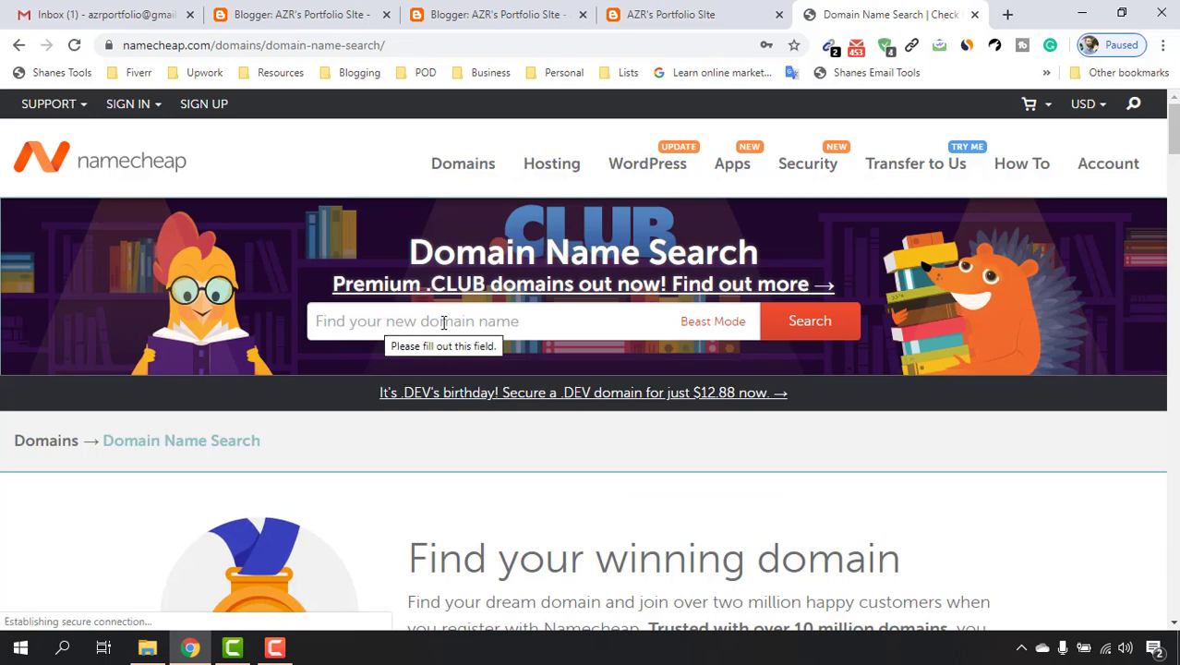
pyautogui.click(444, 323)
pyautogui.click(757, 11)
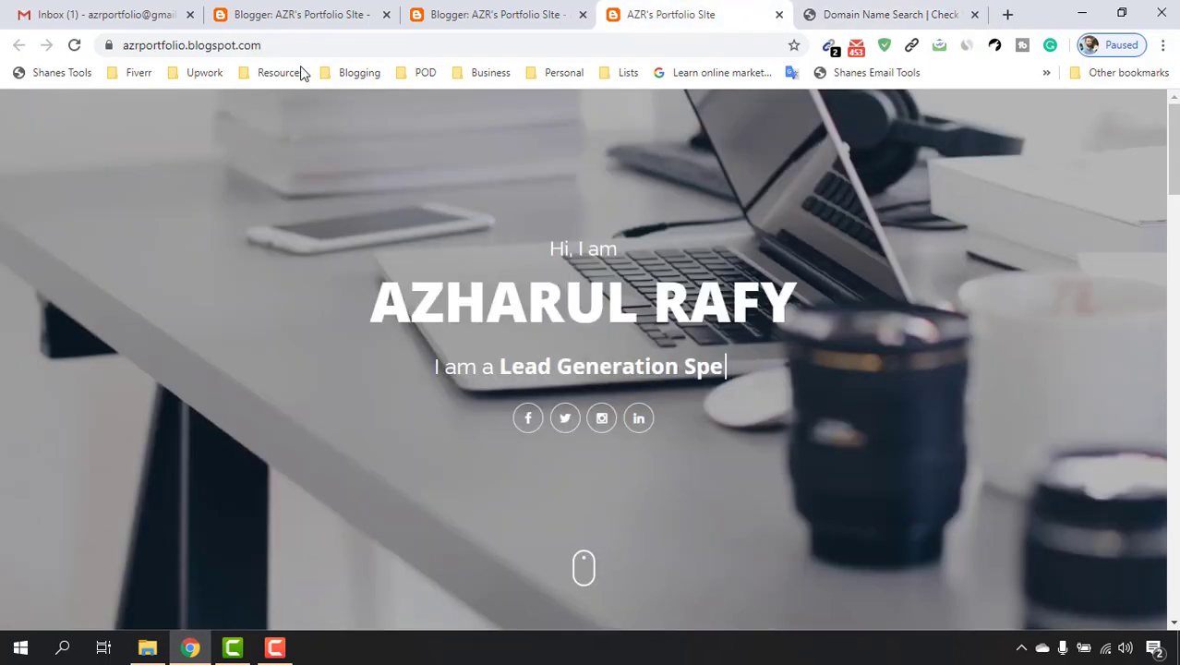
pyautogui.click(888, 14)
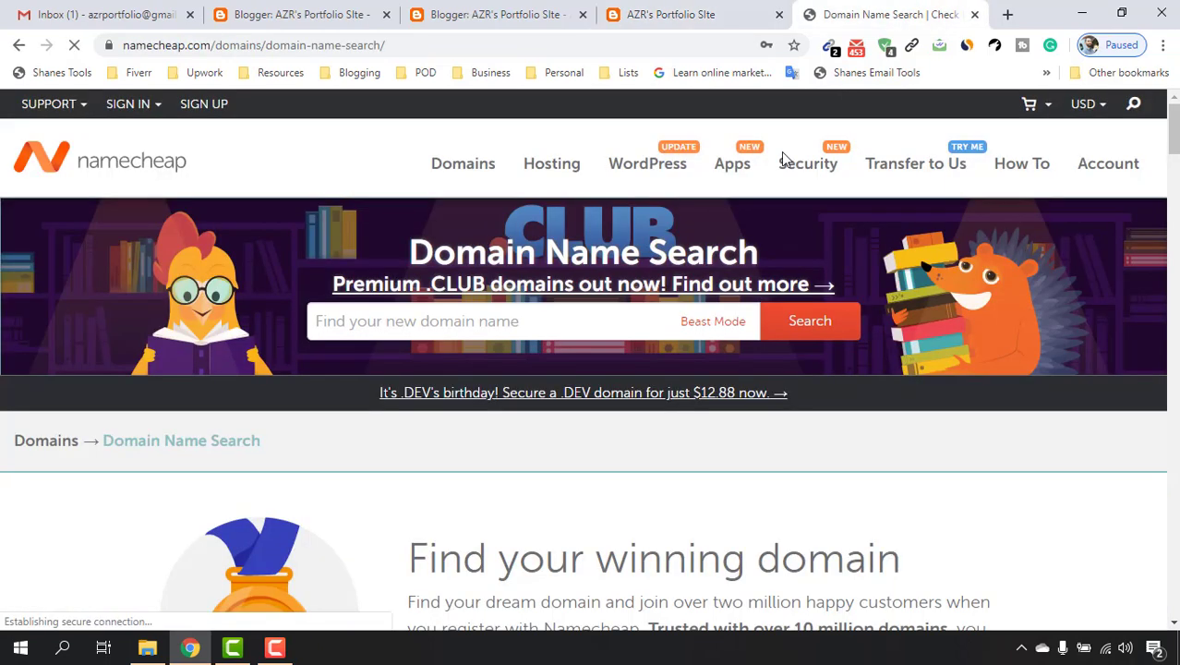
# Search Namecheap for 'azrportfolio' and review the available domain results.
pyautogui.click(494, 328)
pyautogui.write('az')
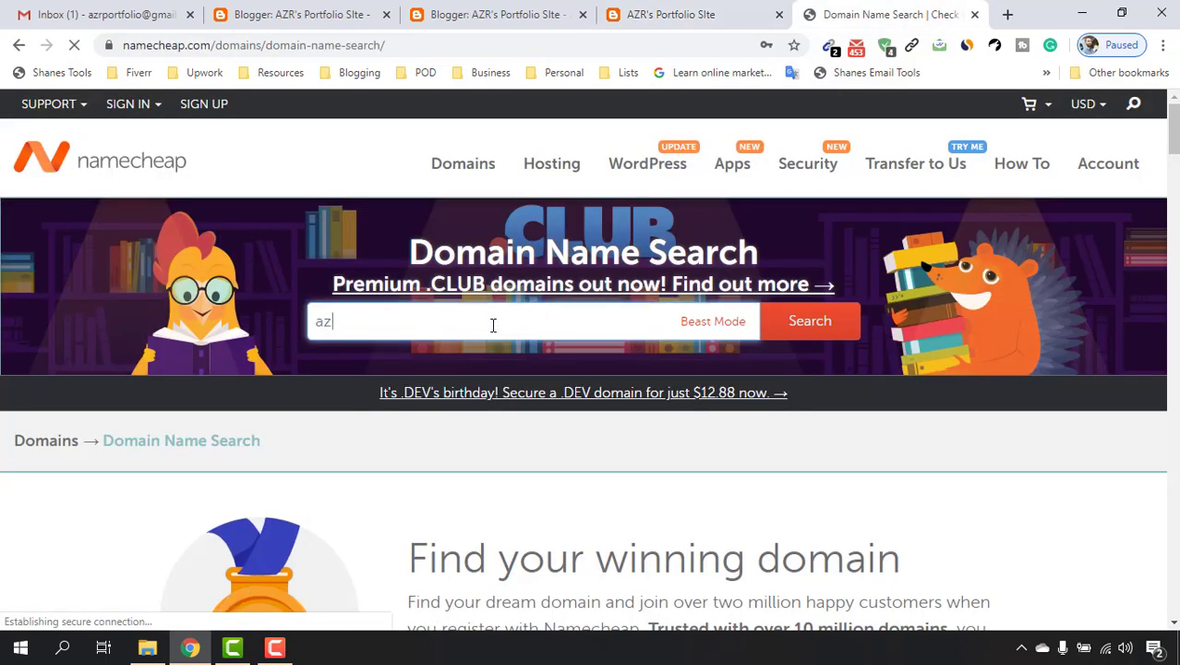
pyautogui.write('rportfolio')
pyautogui.click(812, 323)
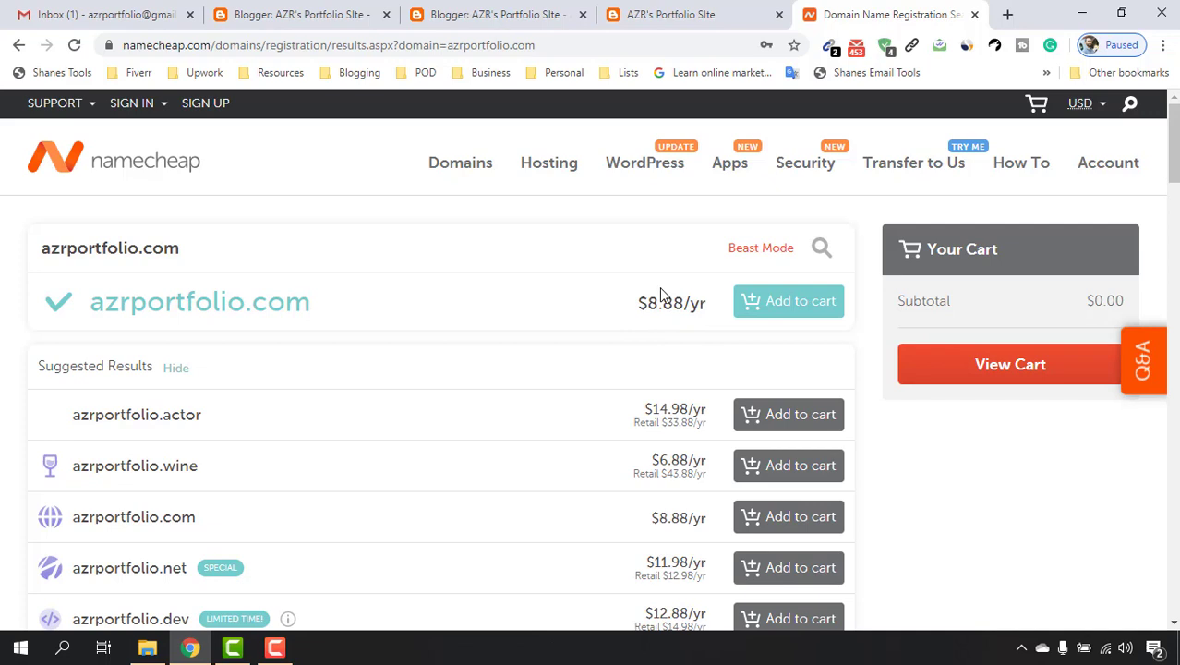
pyautogui.scroll(-1, 482, 498)
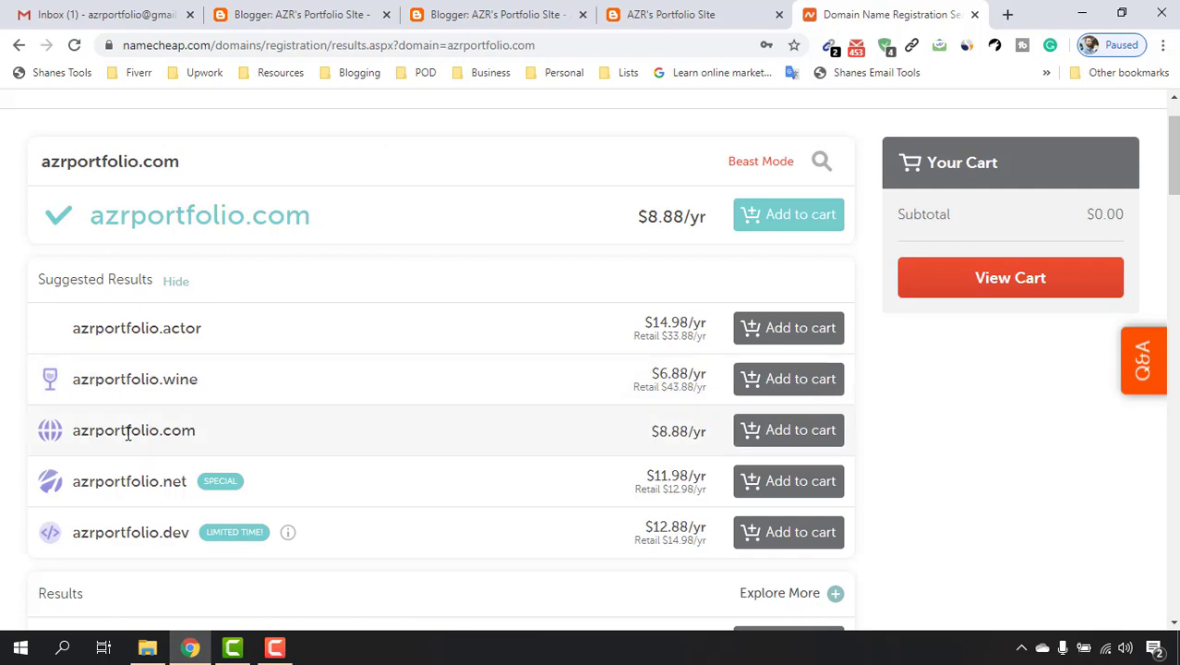
pyautogui.scroll(-3, 346, 444)
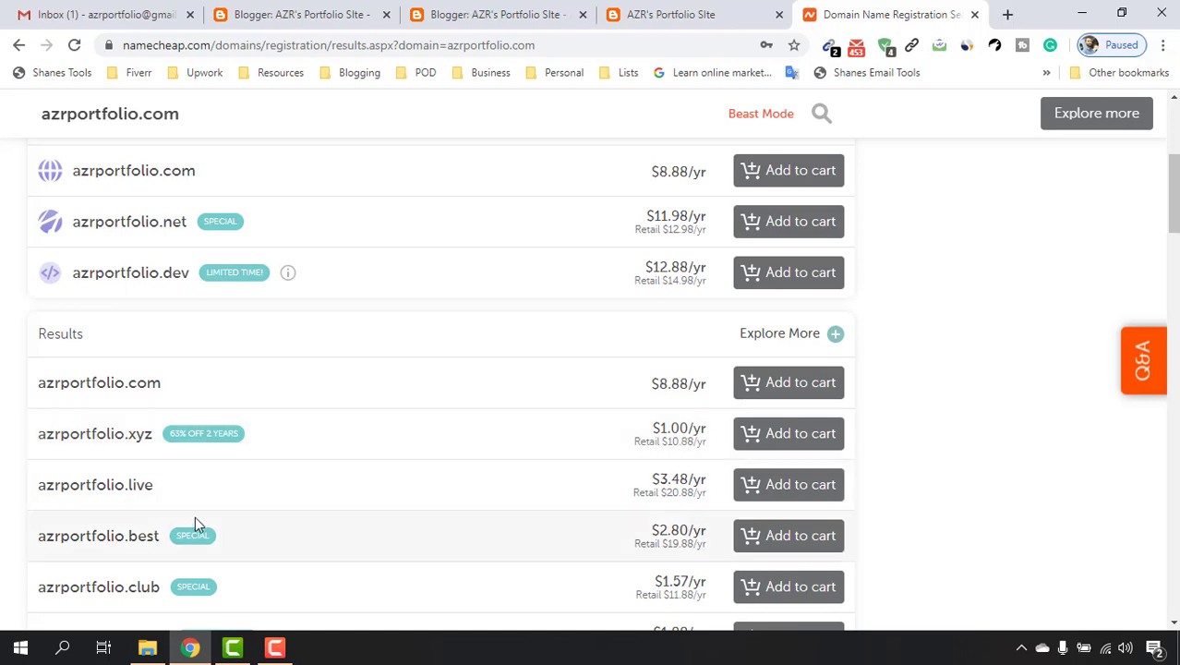
pyautogui.scroll(-1, 663, 359)
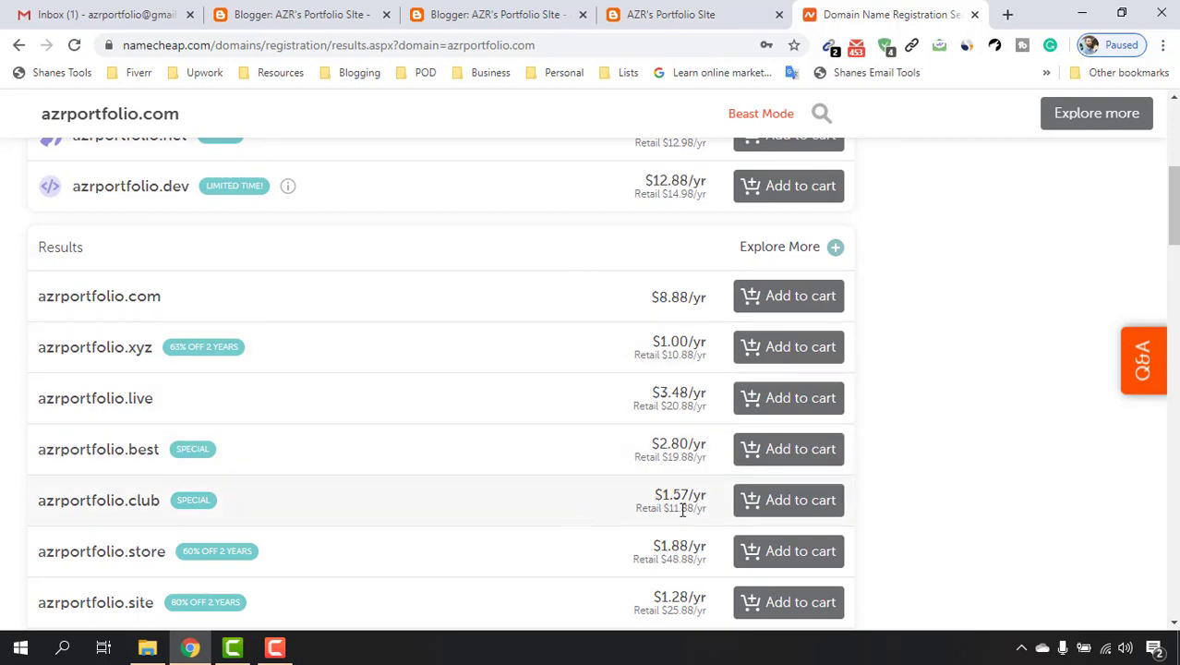
pyautogui.scroll(-2, 701, 449)
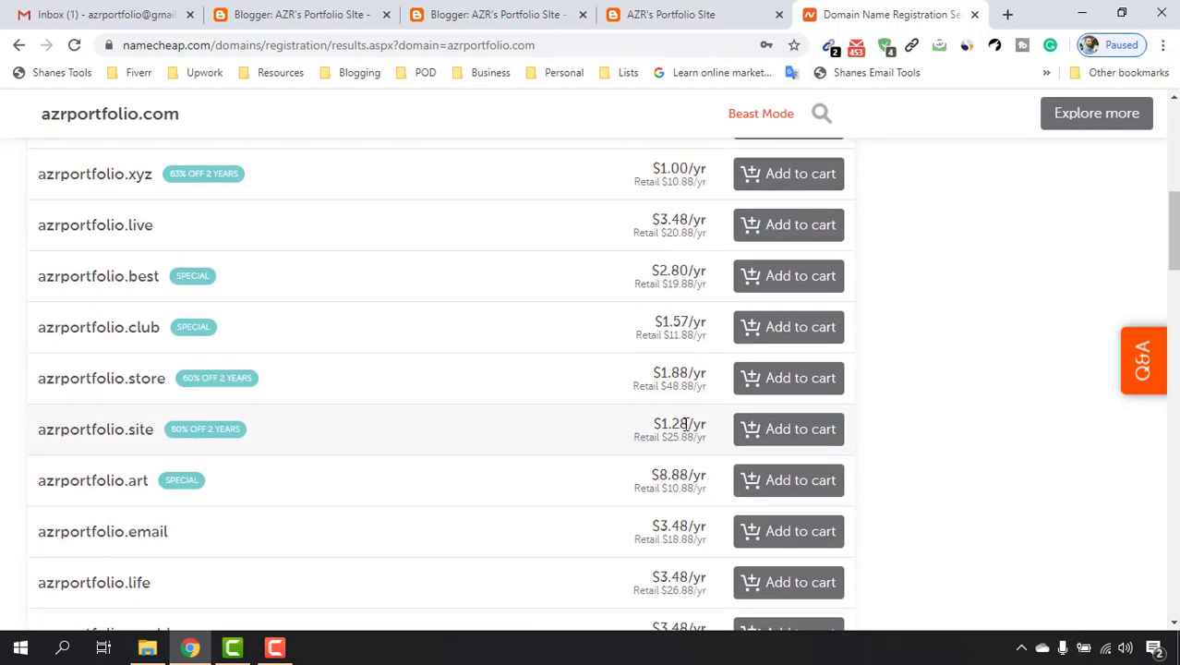
pyautogui.scroll(-5, 609, 517)
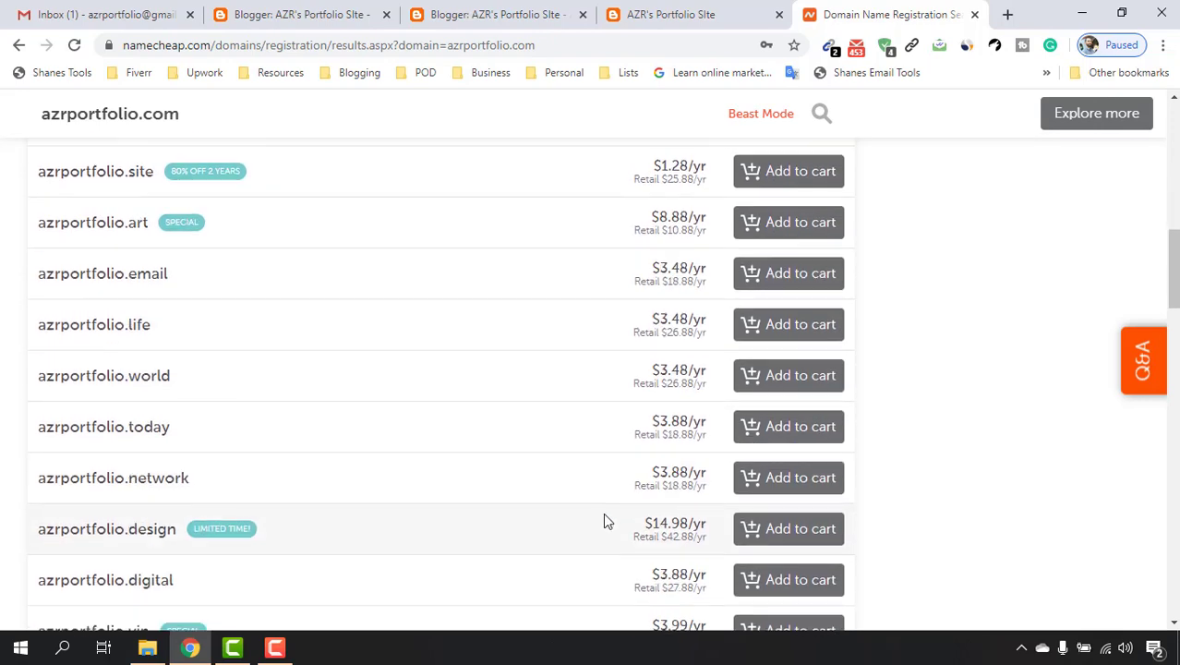
pyautogui.scroll(-3, 460, 475)
pyautogui.scroll(11, 470, 474)
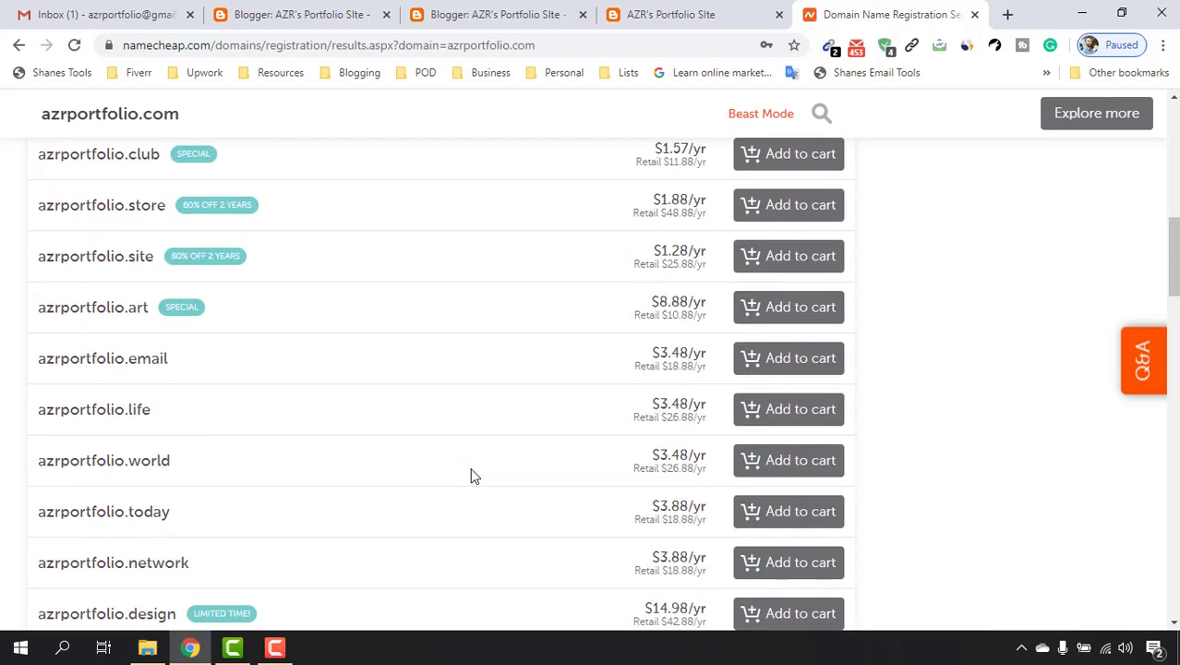
pyautogui.scroll(2, 473, 475)
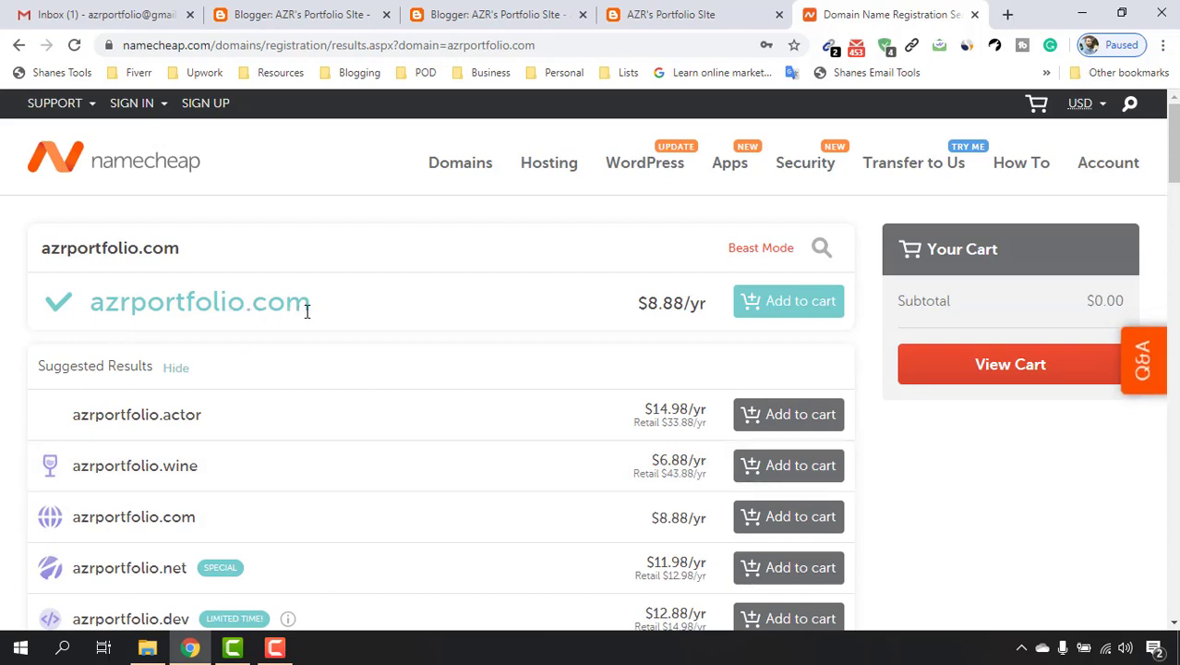
# Add azrportfolio.com at $8.88/yr to the cart.
pyautogui.click(783, 304)
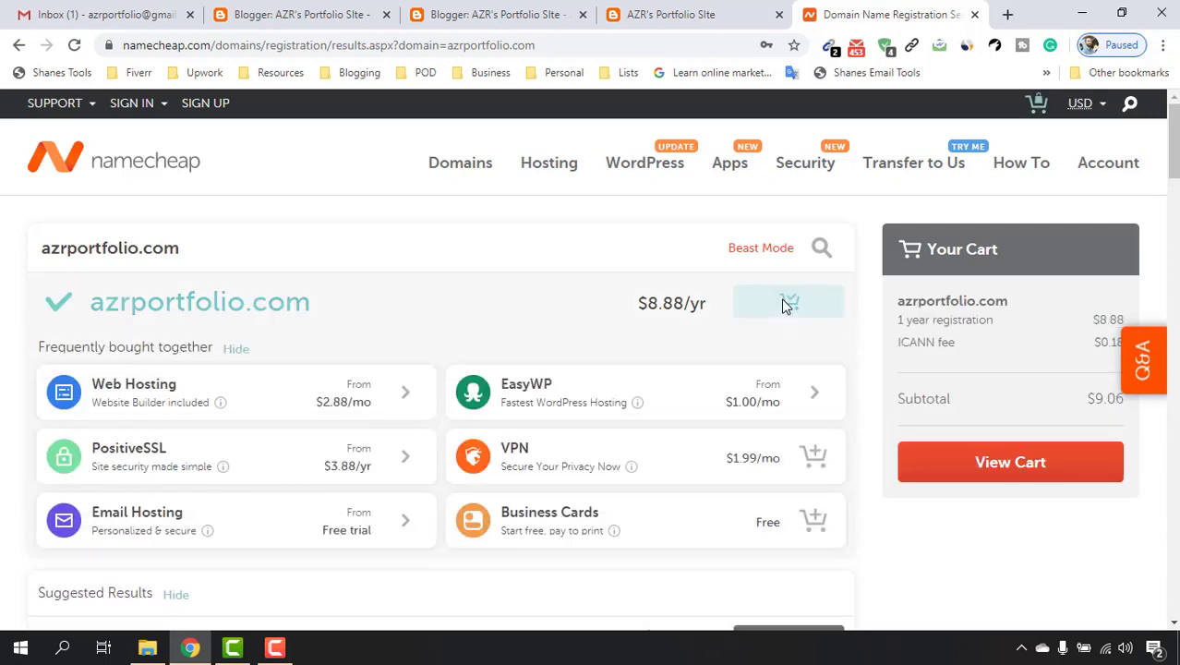
pyautogui.scroll(-1, 590, 360)
pyautogui.scroll(-1, 874, 303)
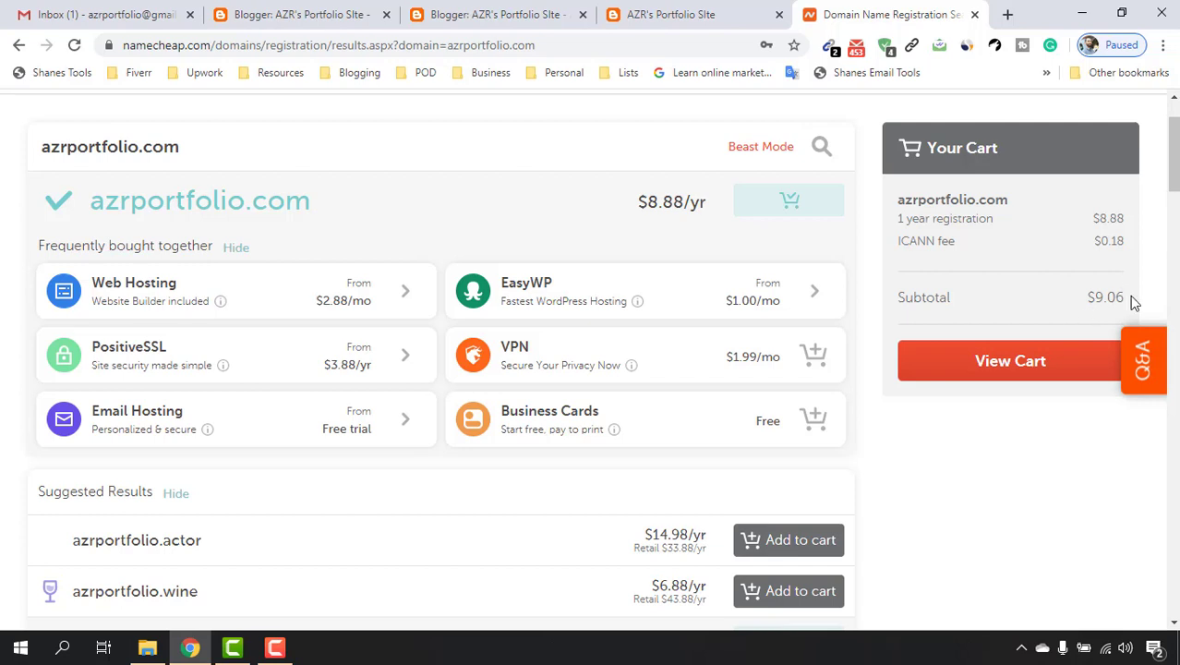
# In the cart, change azrportfolio.com's registration period from 2 years to 1 year.
pyautogui.click(982, 378)
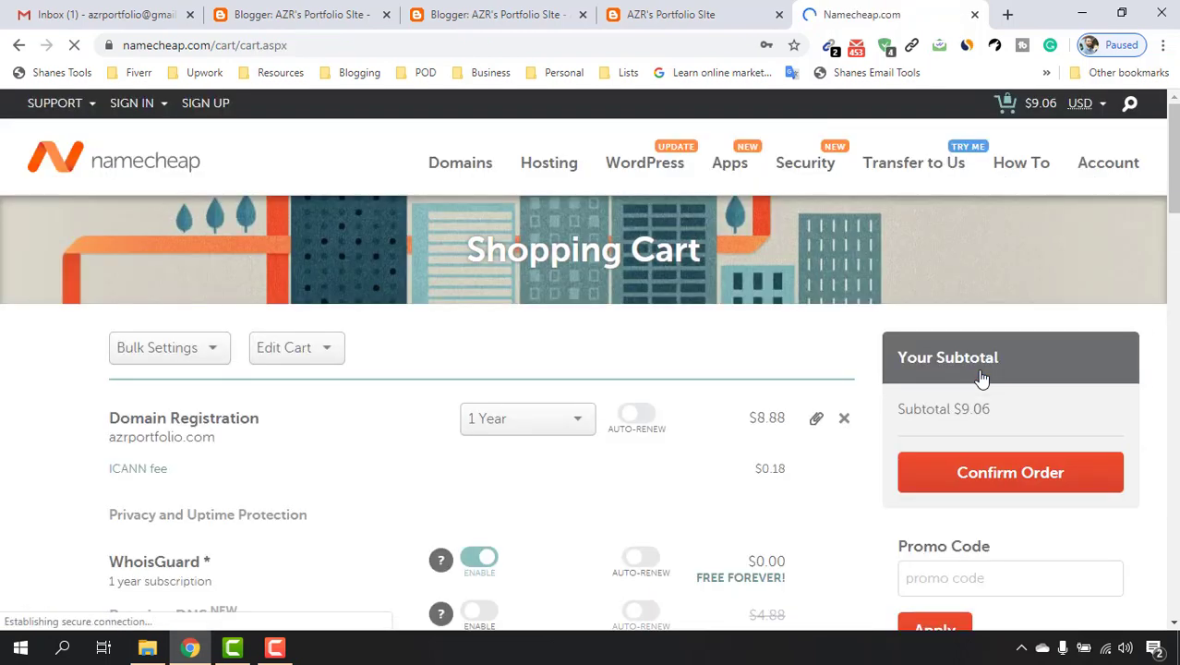
pyautogui.scroll(-2, 1173, 166)
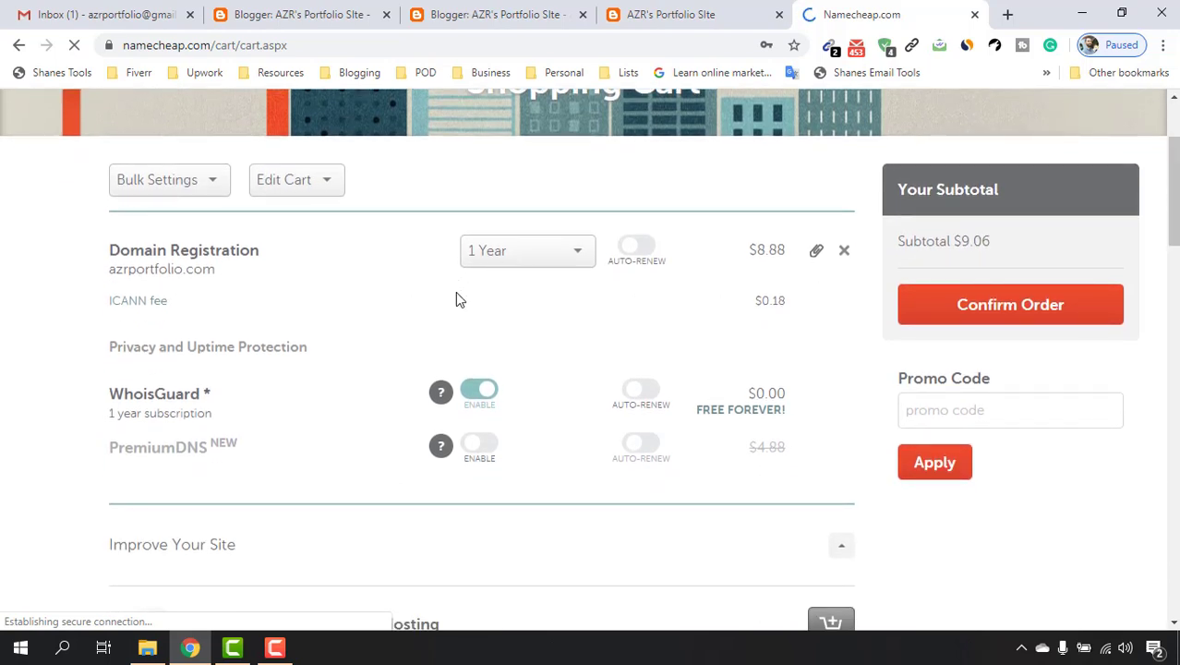
pyautogui.click(576, 255)
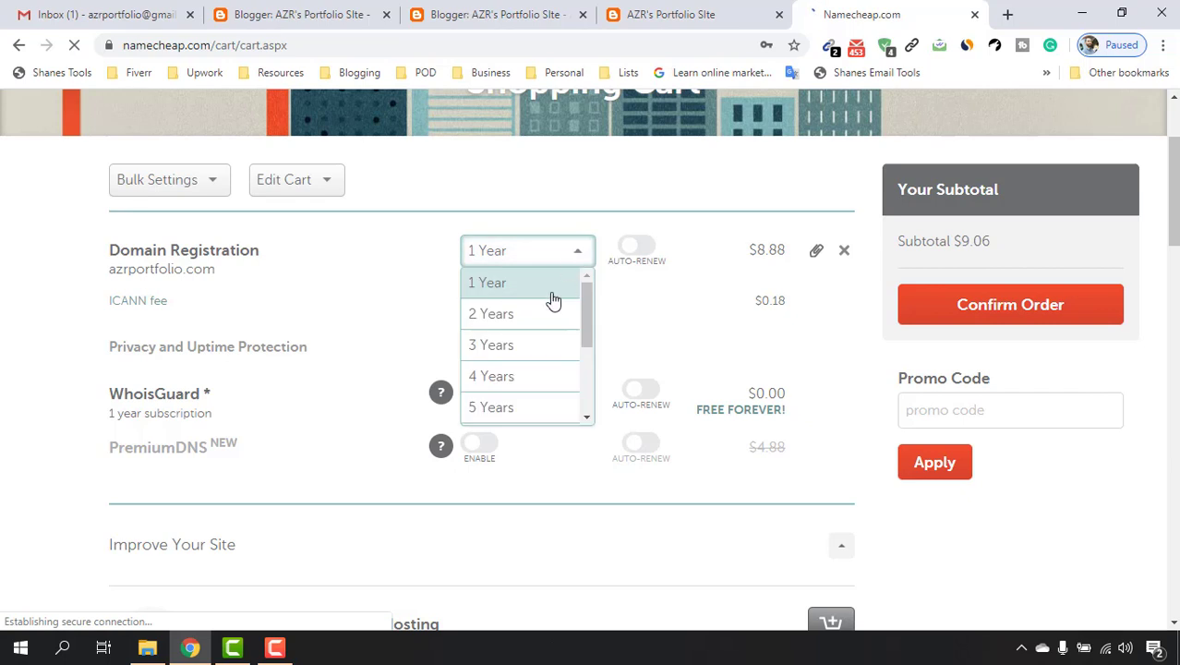
pyautogui.click(518, 316)
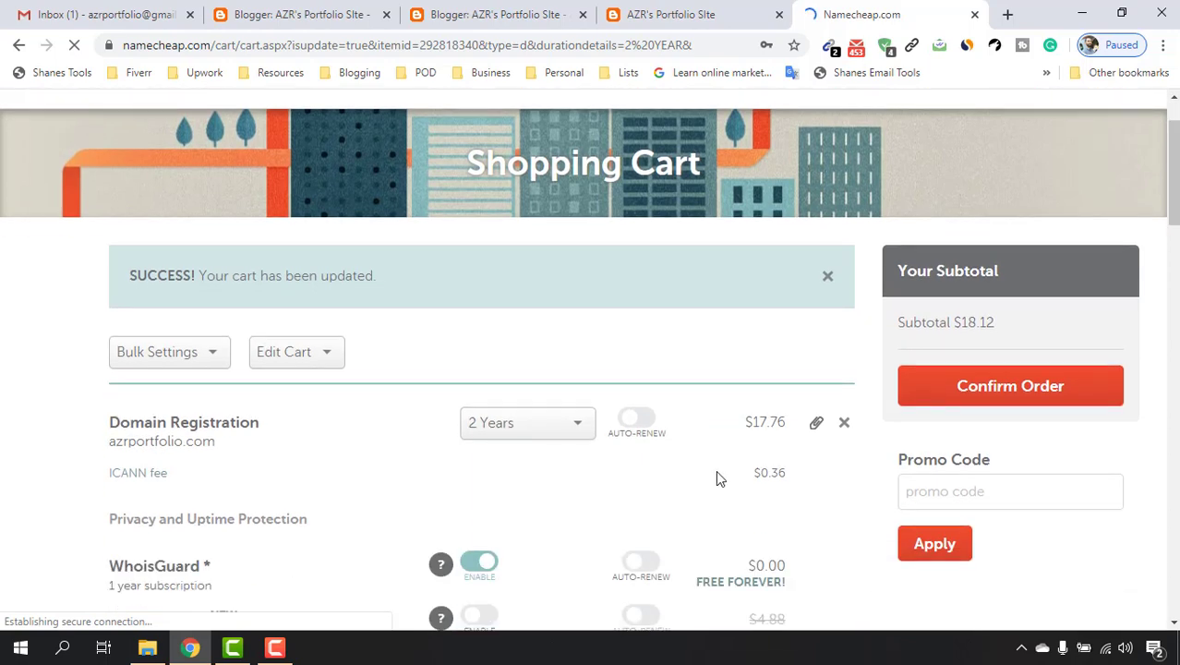
pyautogui.click(565, 422)
pyautogui.click(491, 453)
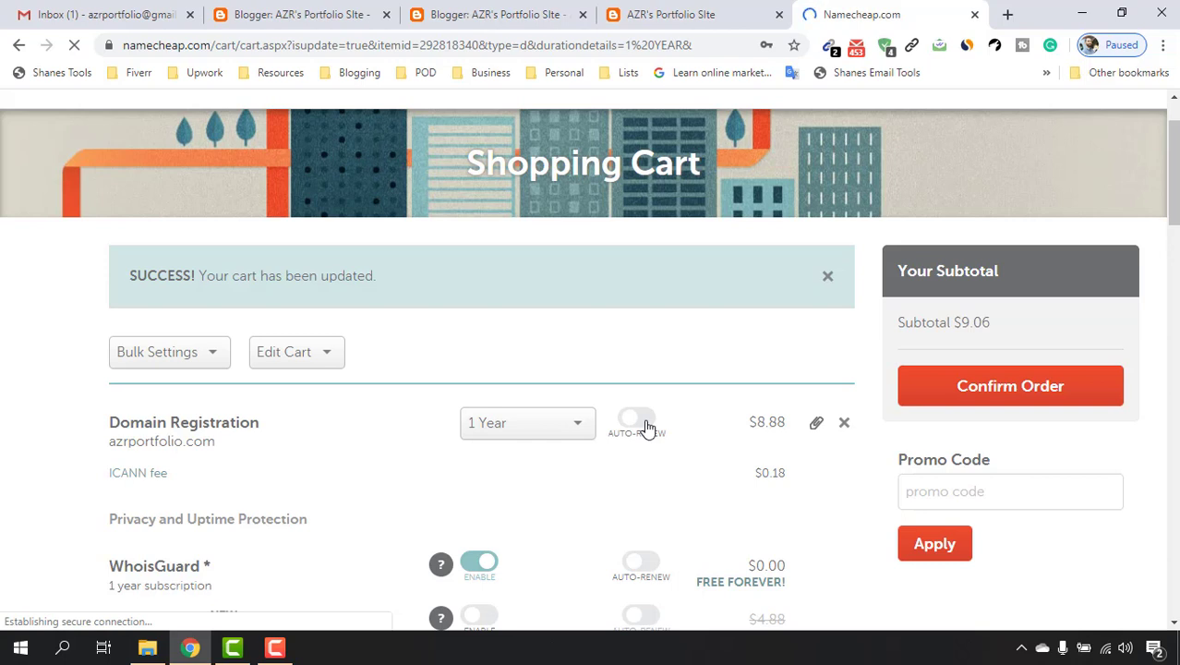
# Review the $9.06 cart and confirm the order.
pyautogui.scroll(-1, 639, 422)
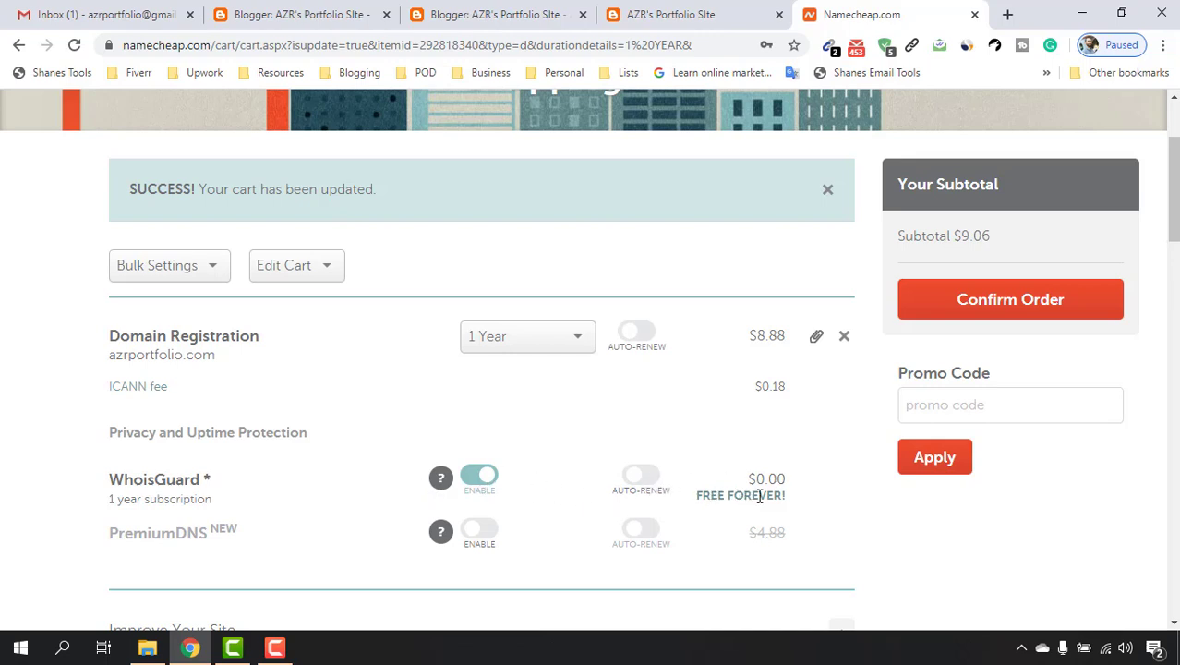
pyautogui.click(643, 480)
pyautogui.scroll(-3, 419, 504)
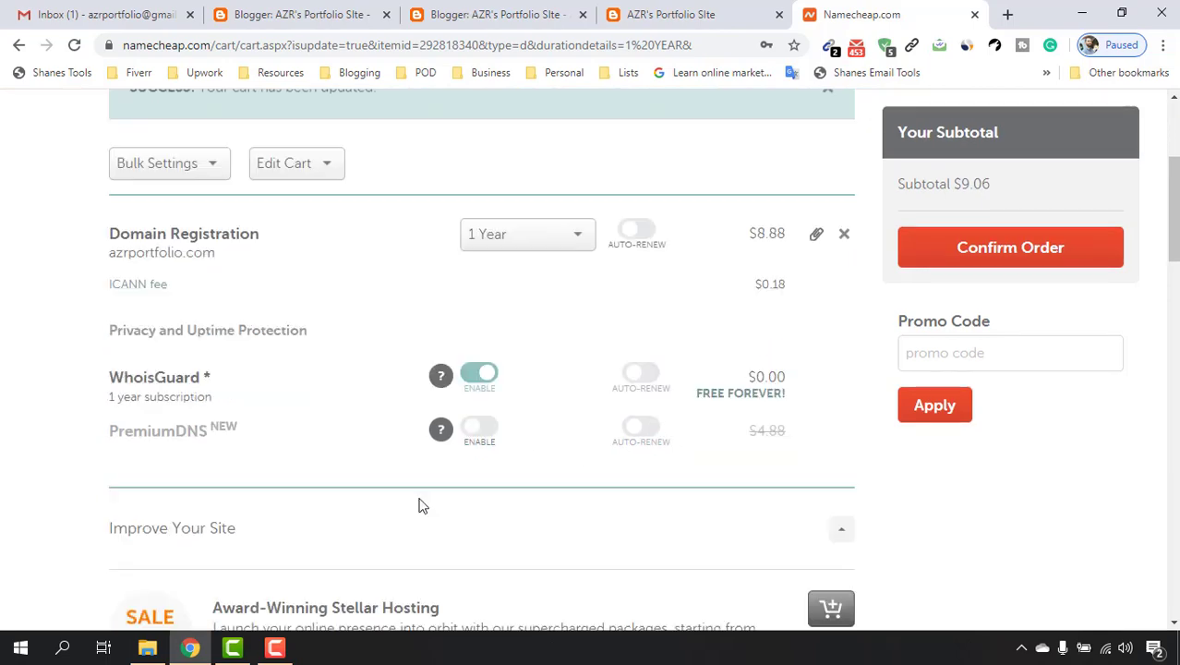
pyautogui.scroll(-3, 274, 341)
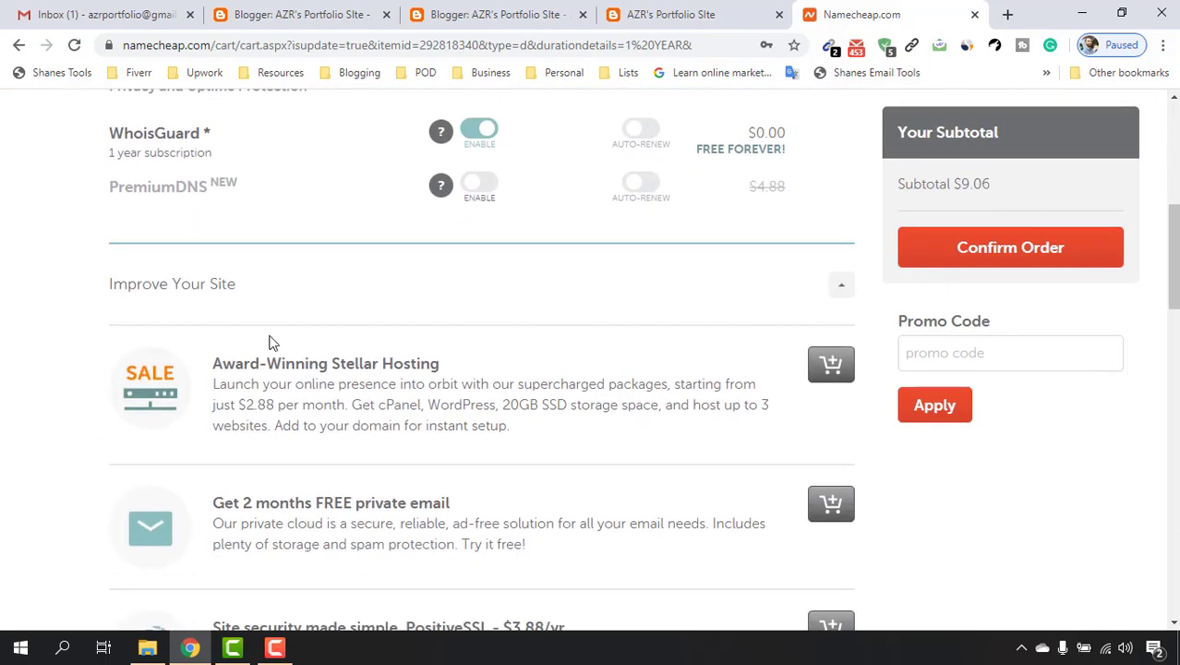
pyautogui.scroll(-3, 535, 353)
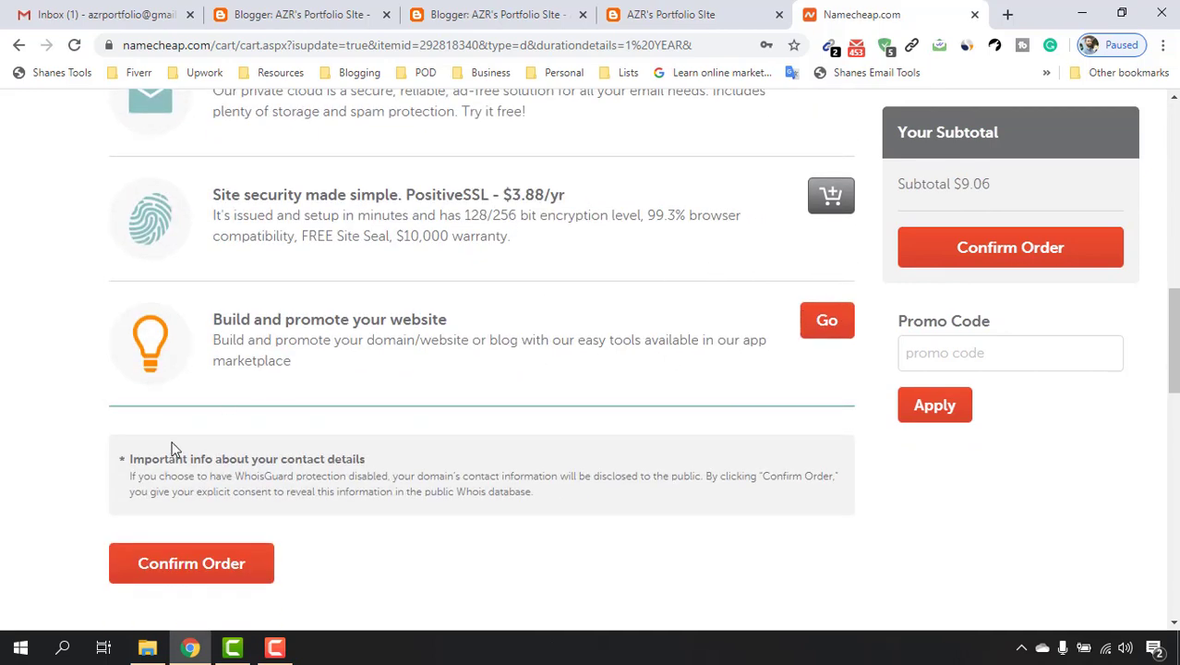
pyautogui.scroll(-1, 462, 388)
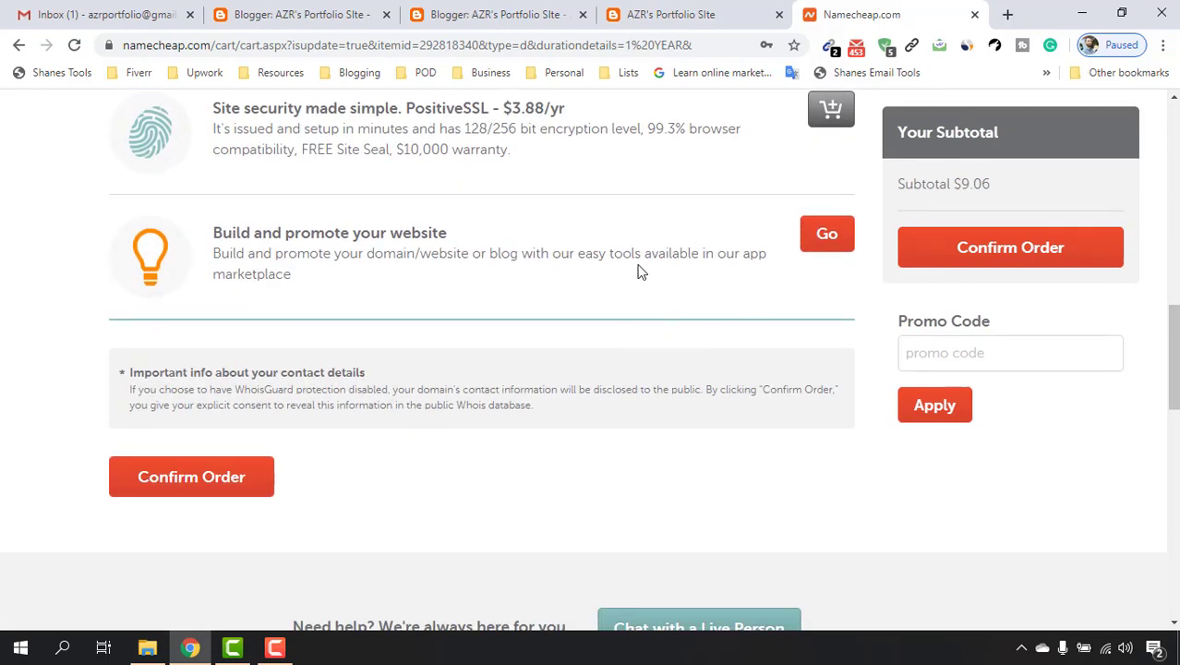
pyautogui.click(944, 352)
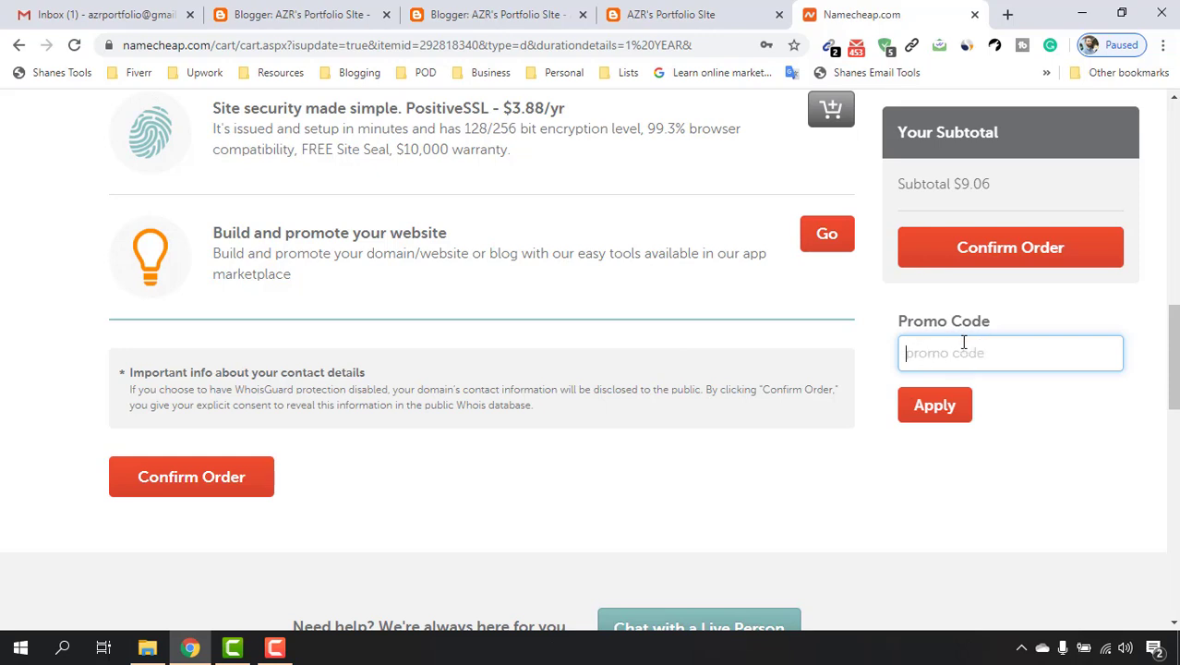
pyautogui.click(248, 487)
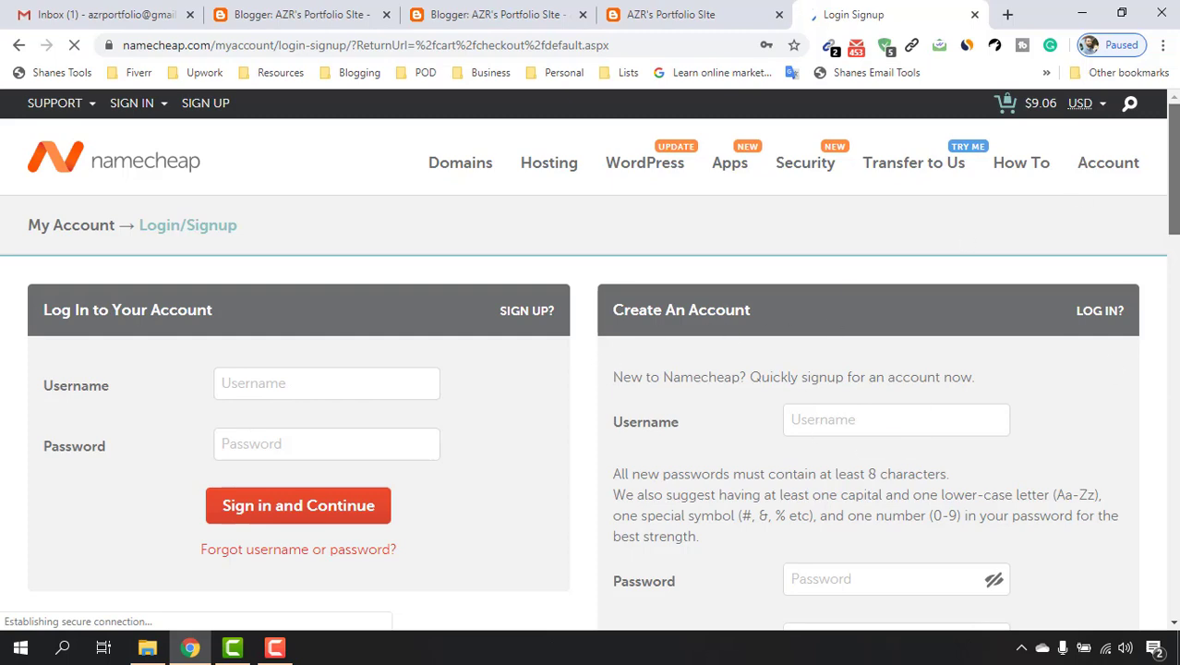
# Log in to the existing Namecheap account using the browser's saved credentials and continue.
pyautogui.scroll(-1, 923, 304)
pyautogui.click(851, 312)
pyautogui.scroll(-1, 803, 397)
pyautogui.scroll(-2, 780, 444)
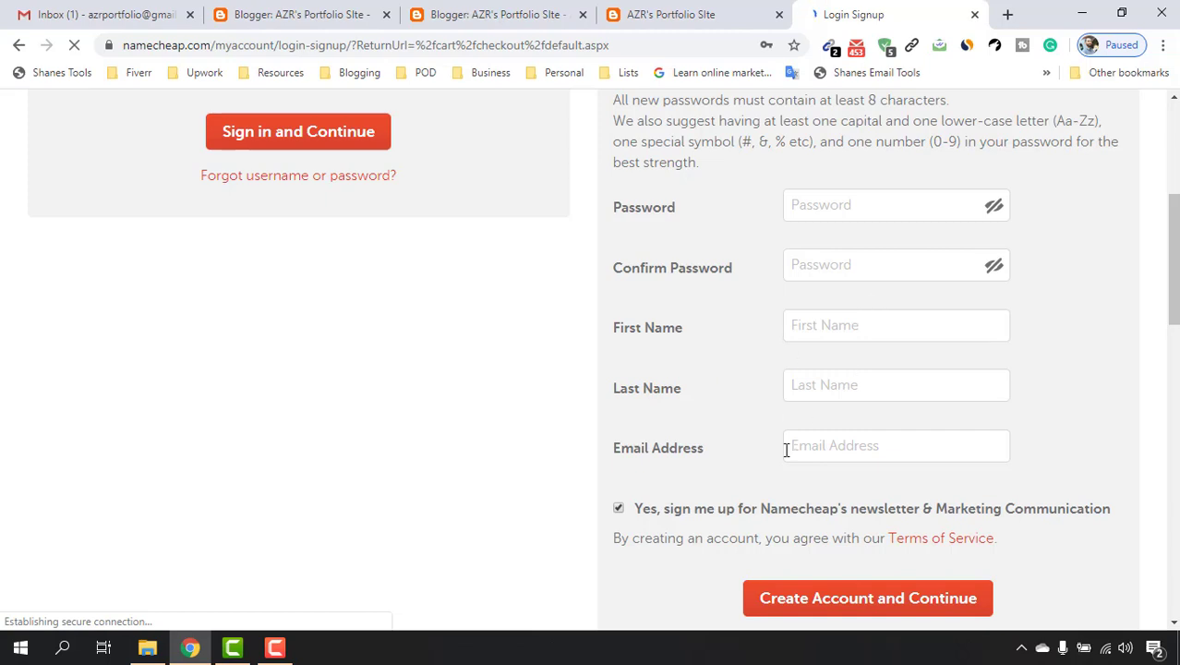
pyautogui.scroll(-2, 786, 450)
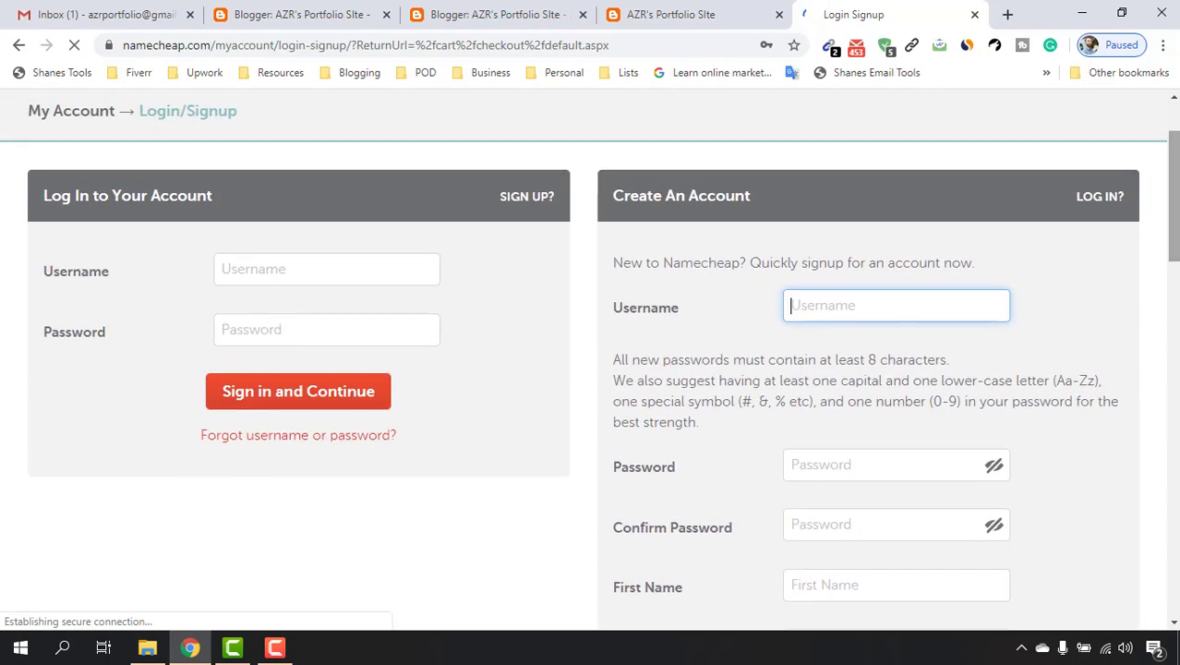
pyautogui.click(258, 277)
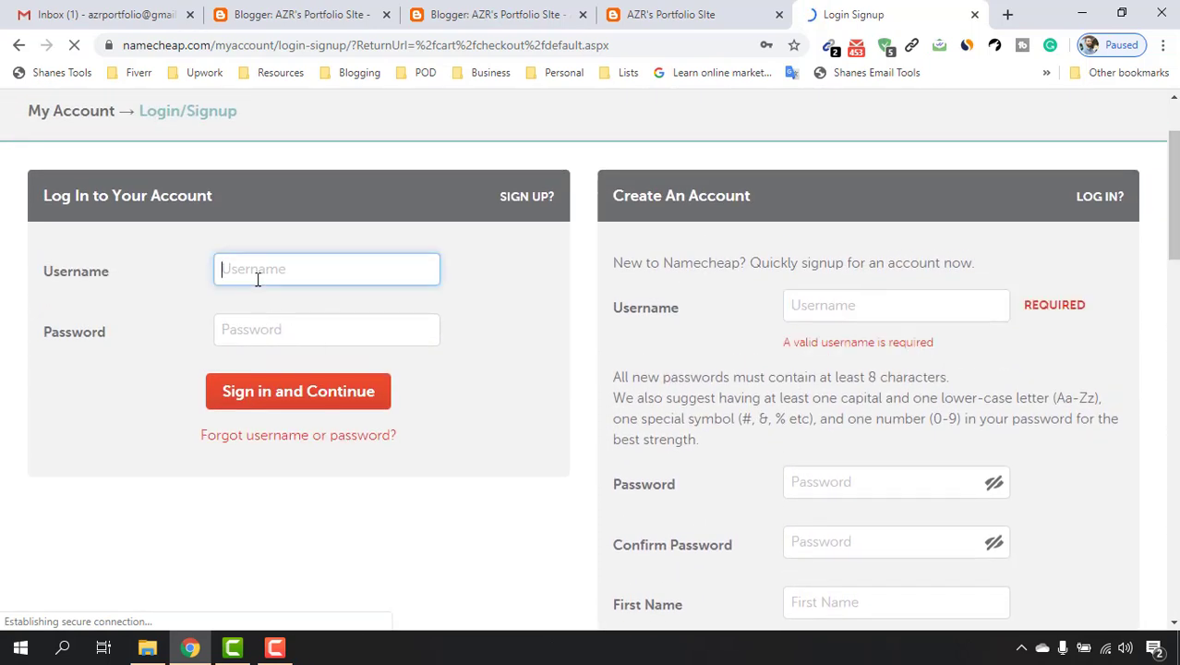
pyautogui.click(378, 362)
pyautogui.click(374, 422)
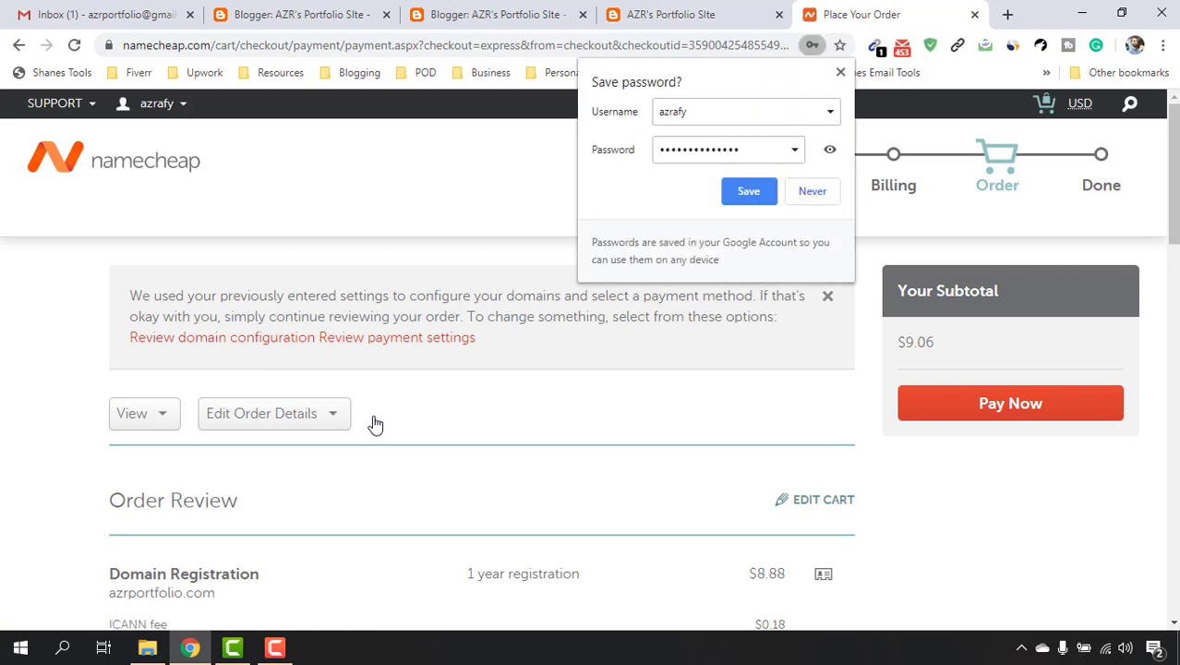
# Dismiss the save-password prompt and review the $9.06 order for azrportfolio.com.
pyautogui.click(840, 73)
pyautogui.scroll(-1, 963, 269)
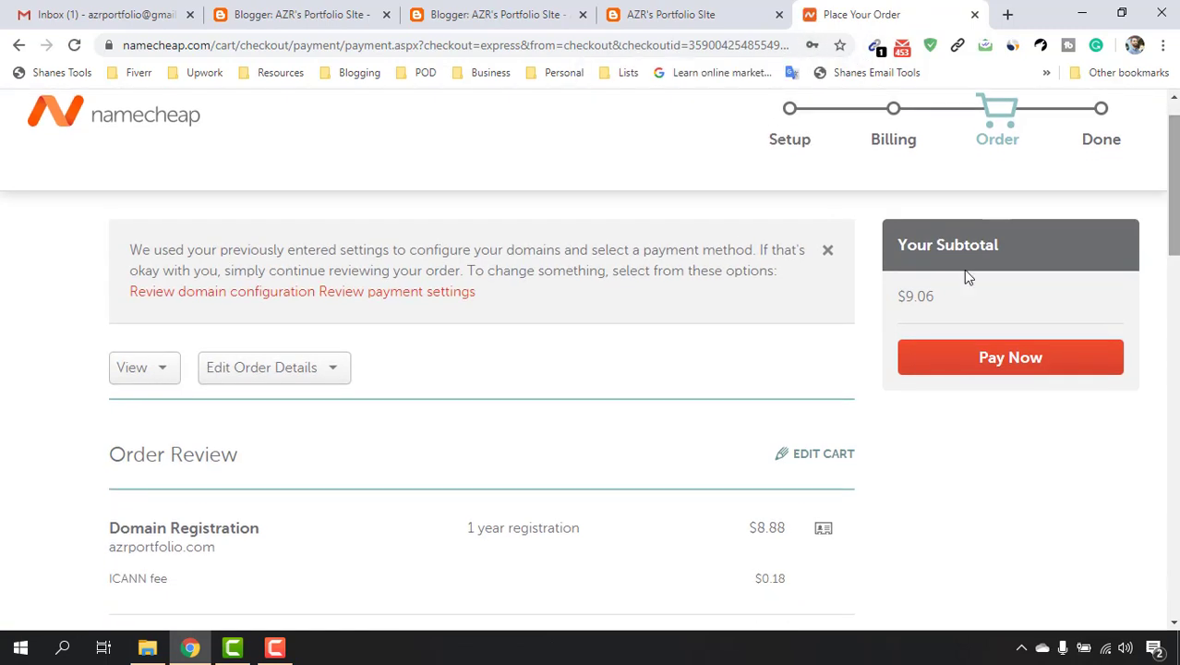
pyautogui.scroll(-3, 789, 381)
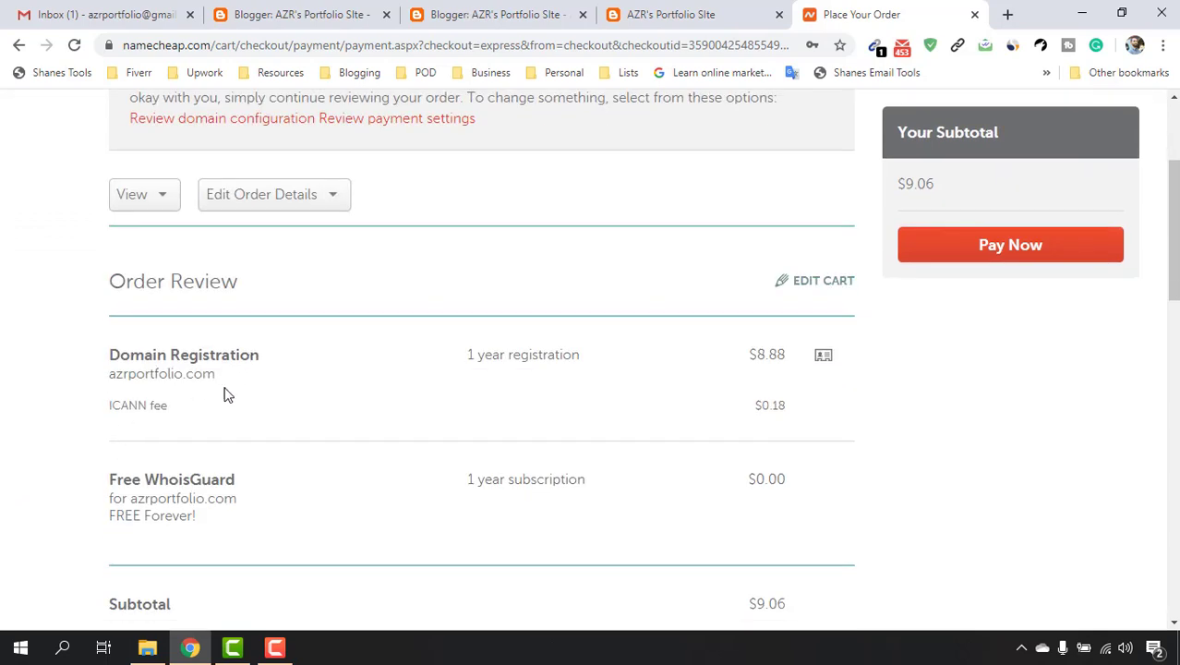
pyautogui.scroll(-2, 464, 387)
pyautogui.scroll(-2, 440, 378)
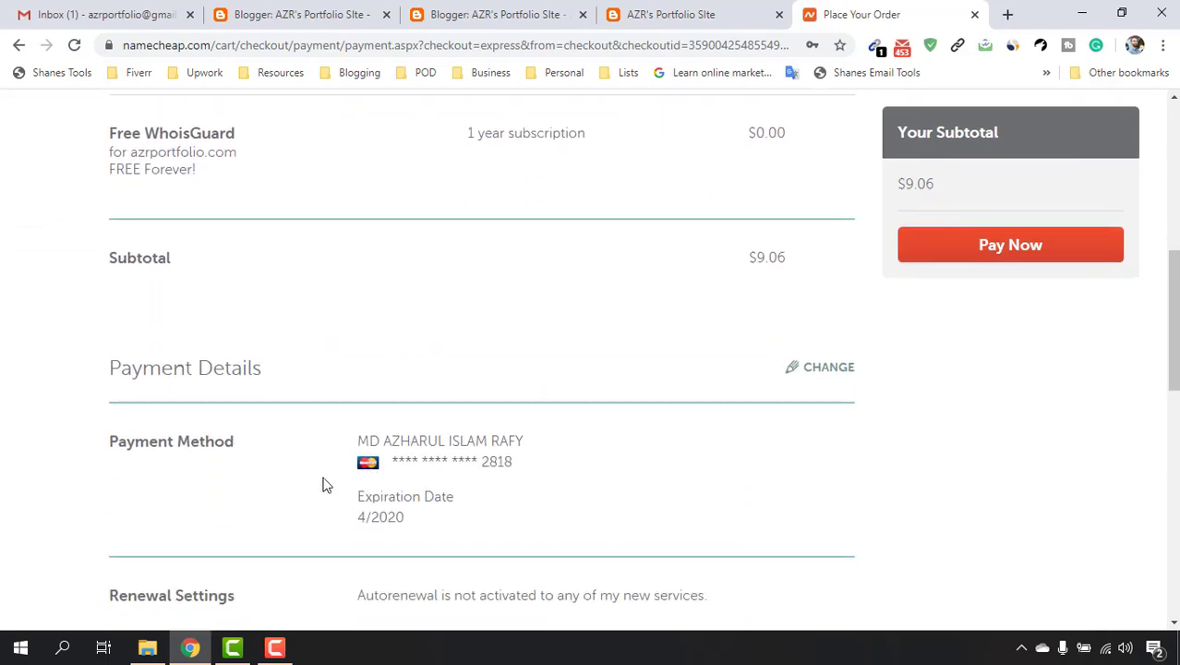
pyautogui.scroll(-3, 421, 544)
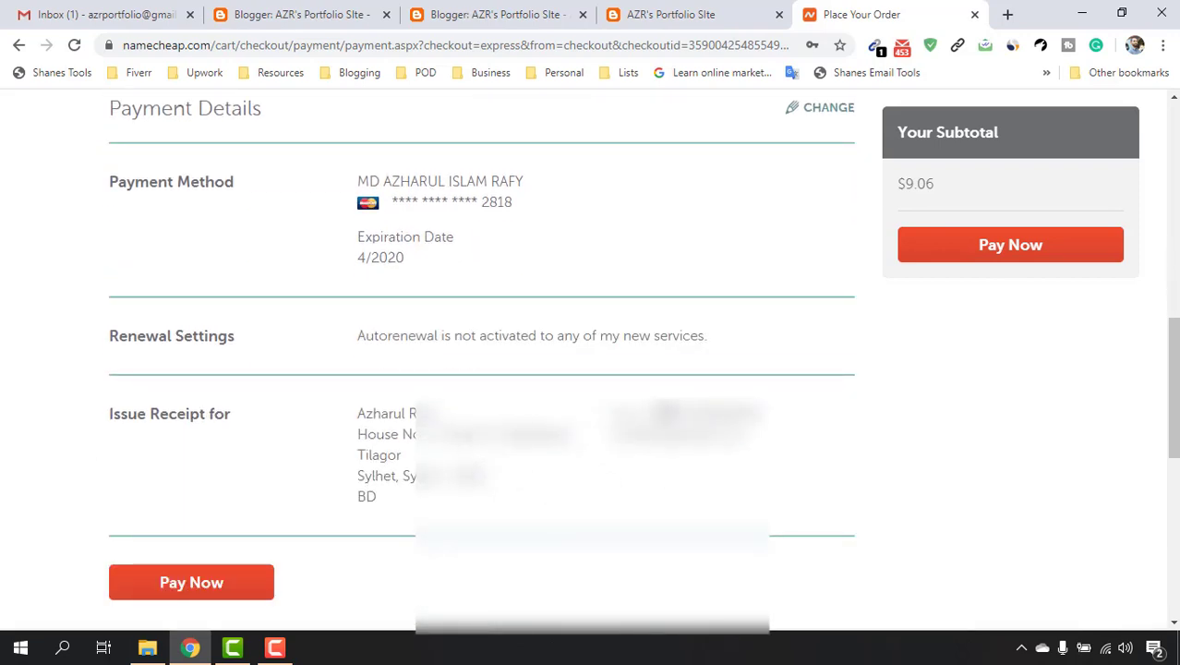
pyautogui.scroll(9, 729, 462)
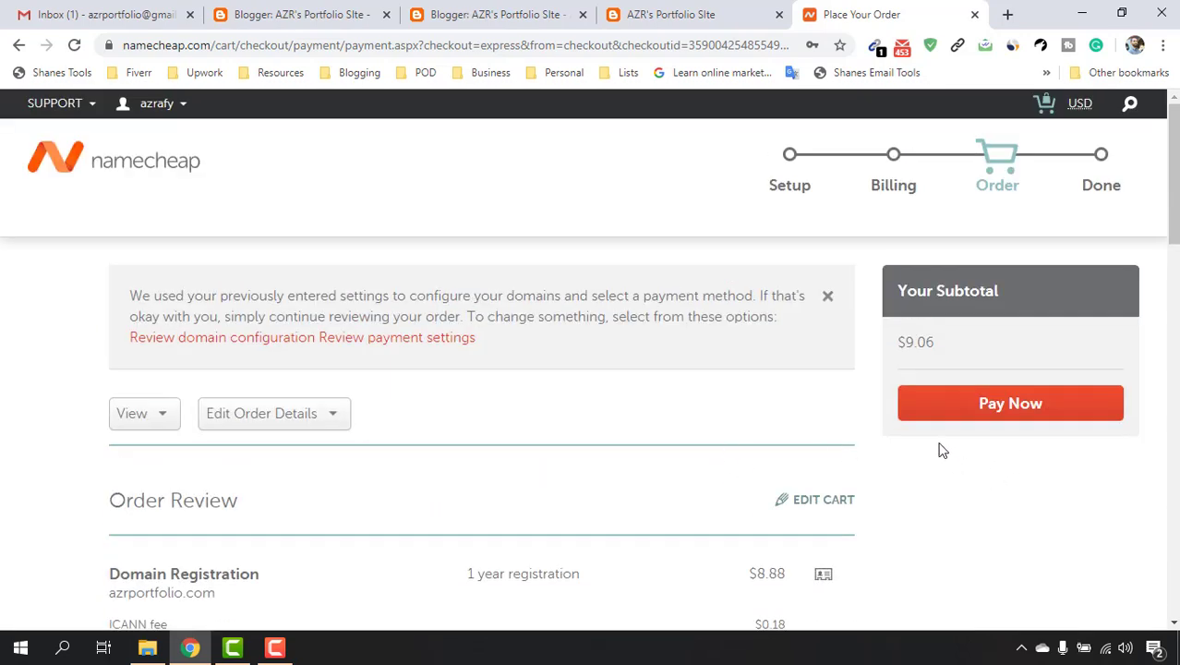
# Pay the $9.06 order and review the Thank-you confirmation with free WhoisGuard.
pyautogui.click(1015, 420)
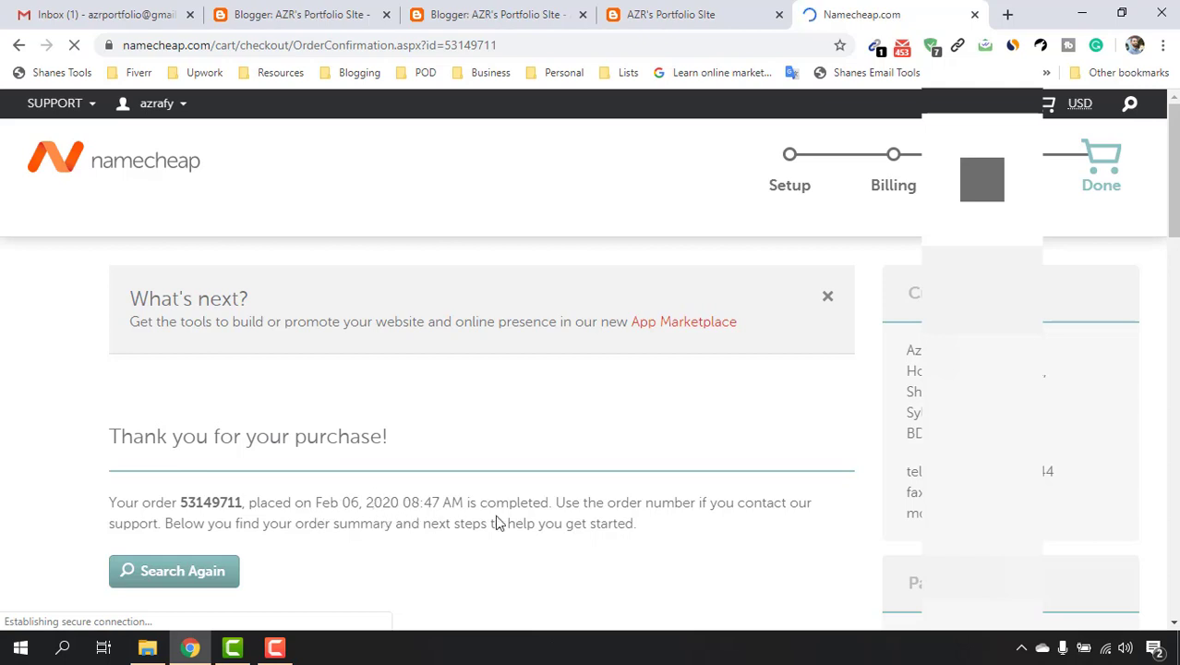
pyautogui.scroll(-3, 317, 518)
pyautogui.scroll(2, 492, 455)
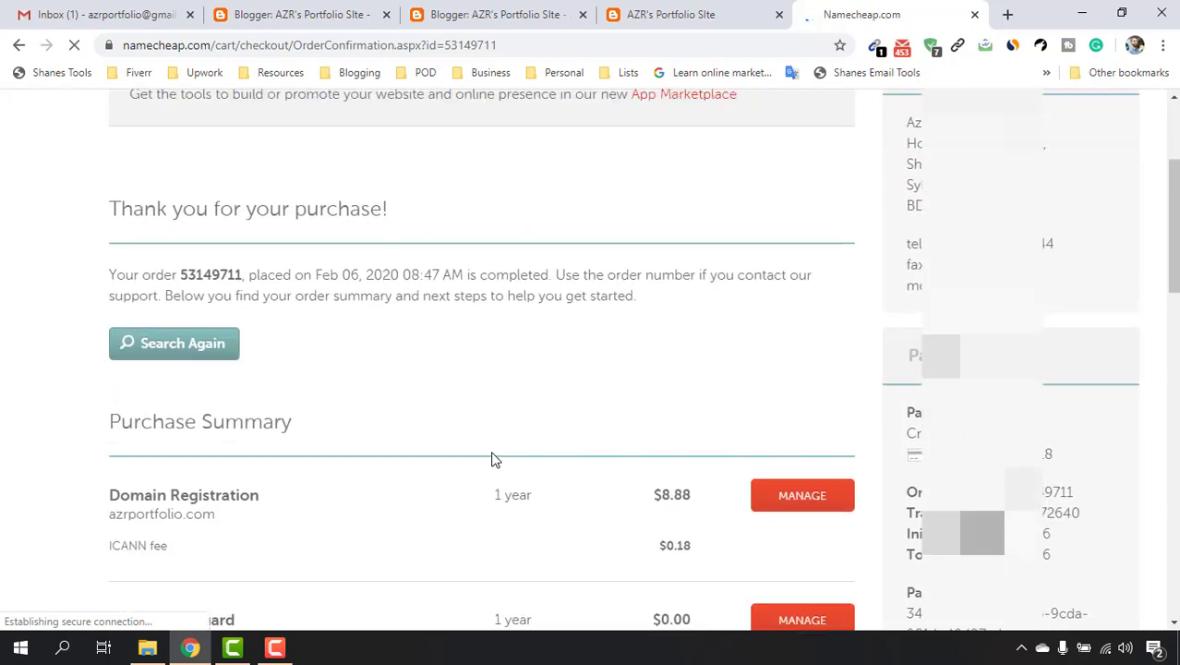
pyautogui.scroll(-4, 239, 480)
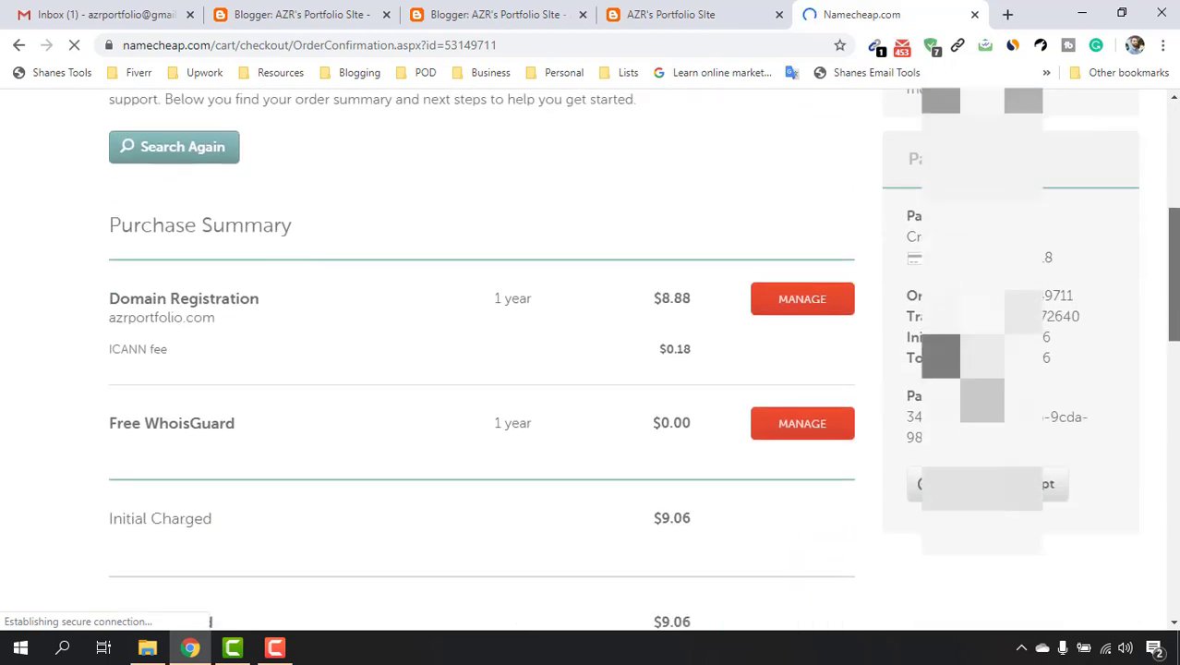
pyautogui.scroll(-1, 554, 351)
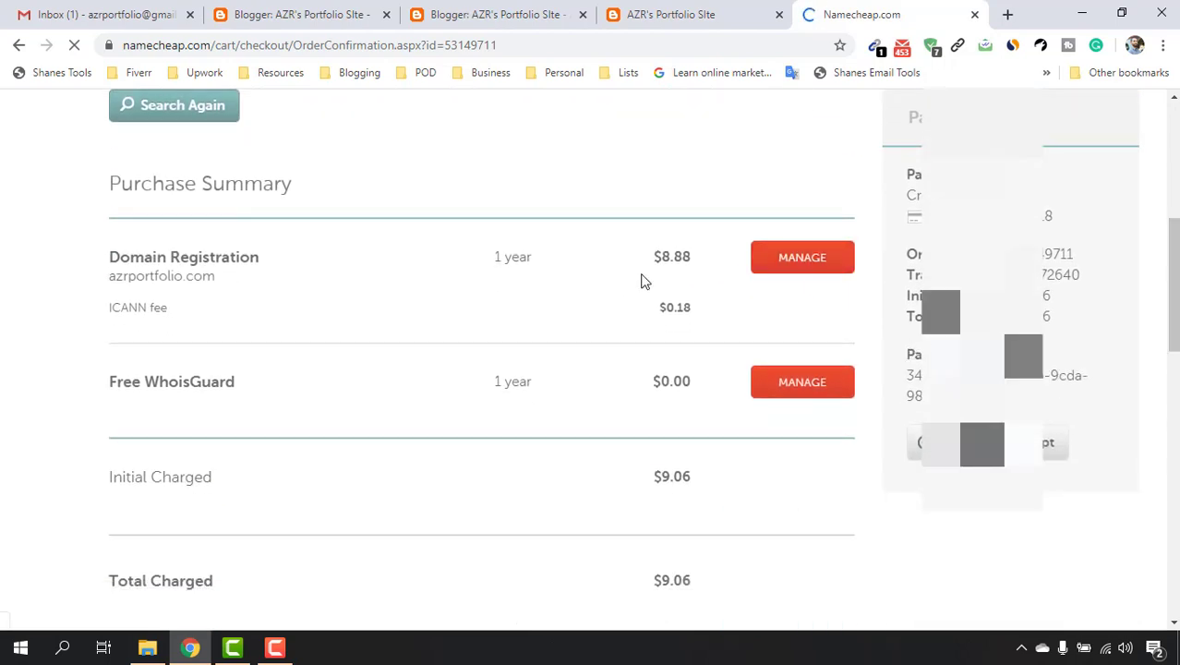
pyautogui.scroll(3, 408, 293)
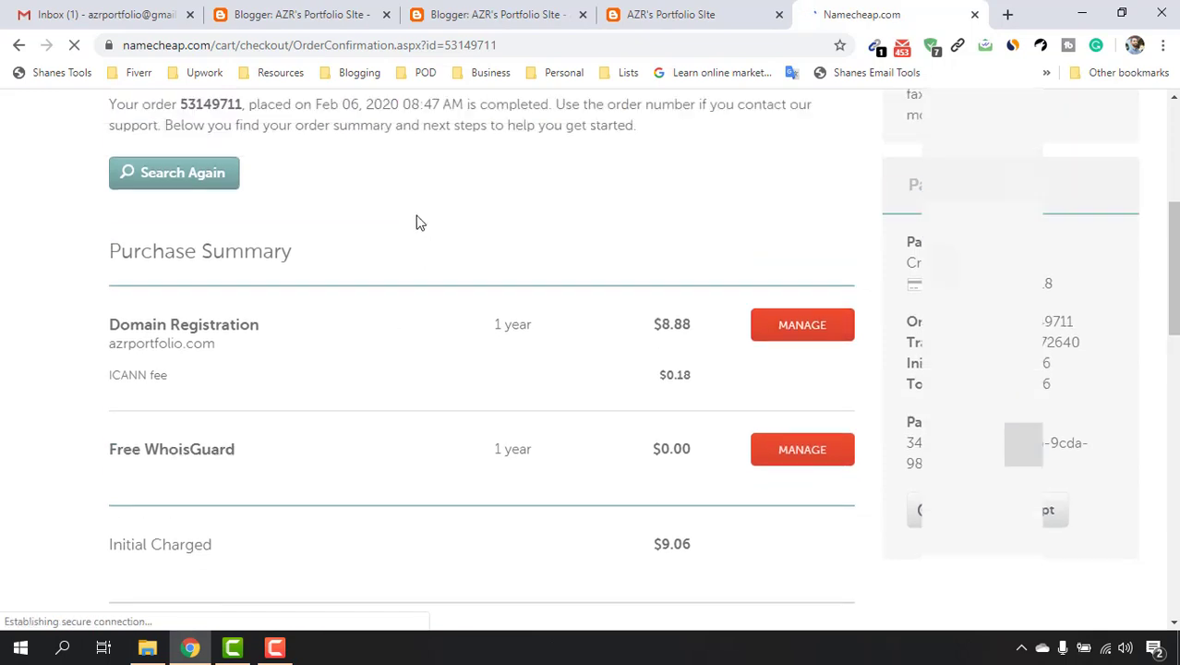
pyautogui.scroll(-1, 398, 257)
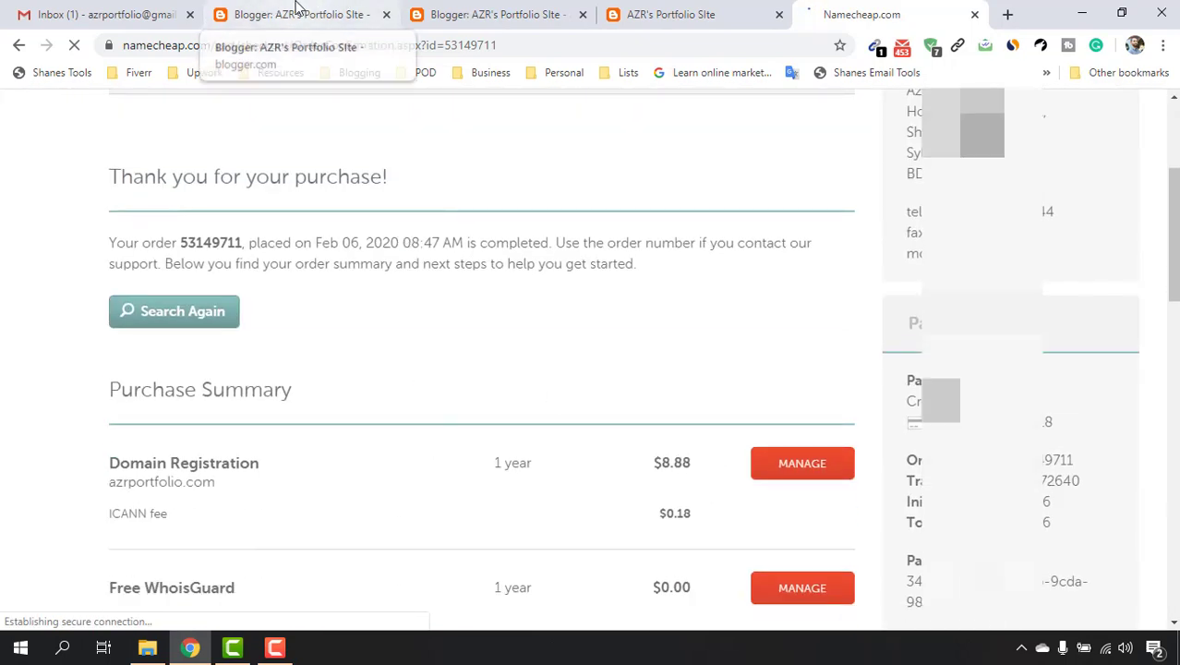
# Open azrportfolio.com's Advanced DNS settings and select the domain name.
pyautogui.click(802, 475)
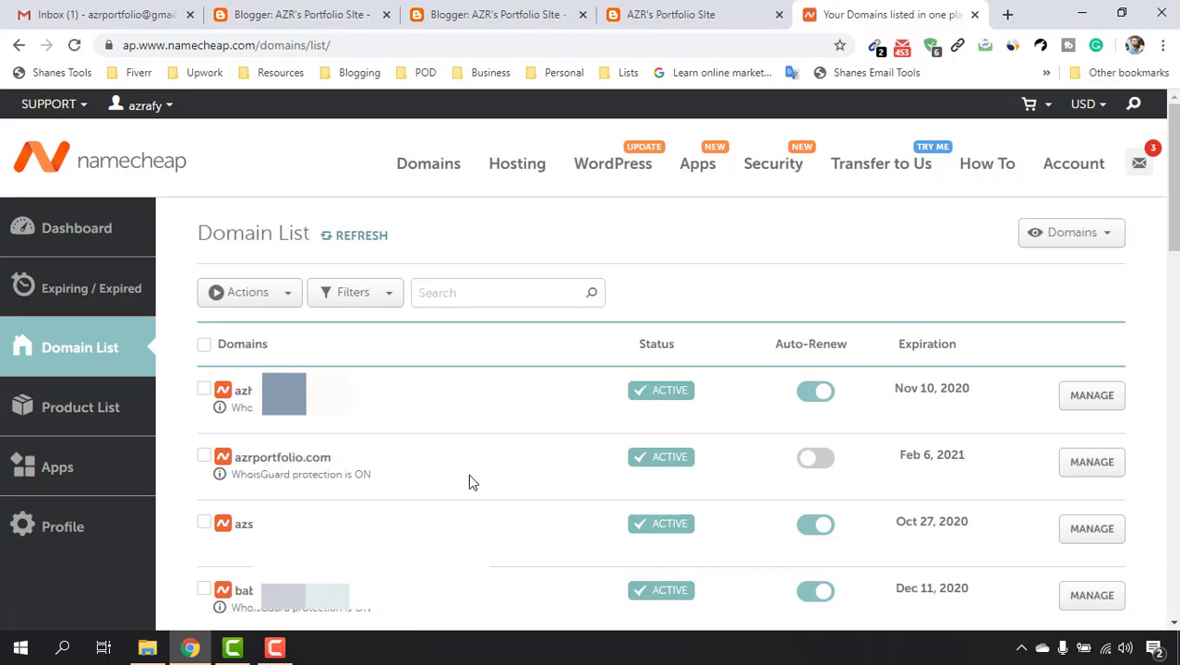
pyautogui.click(1111, 466)
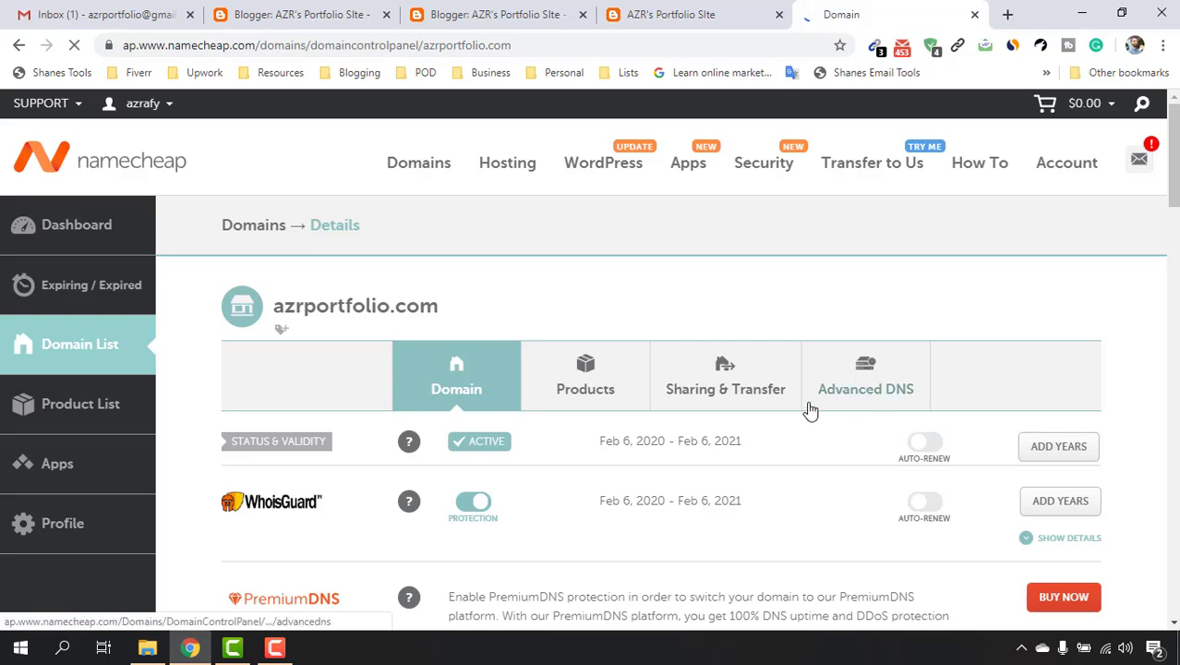
pyautogui.click(876, 407)
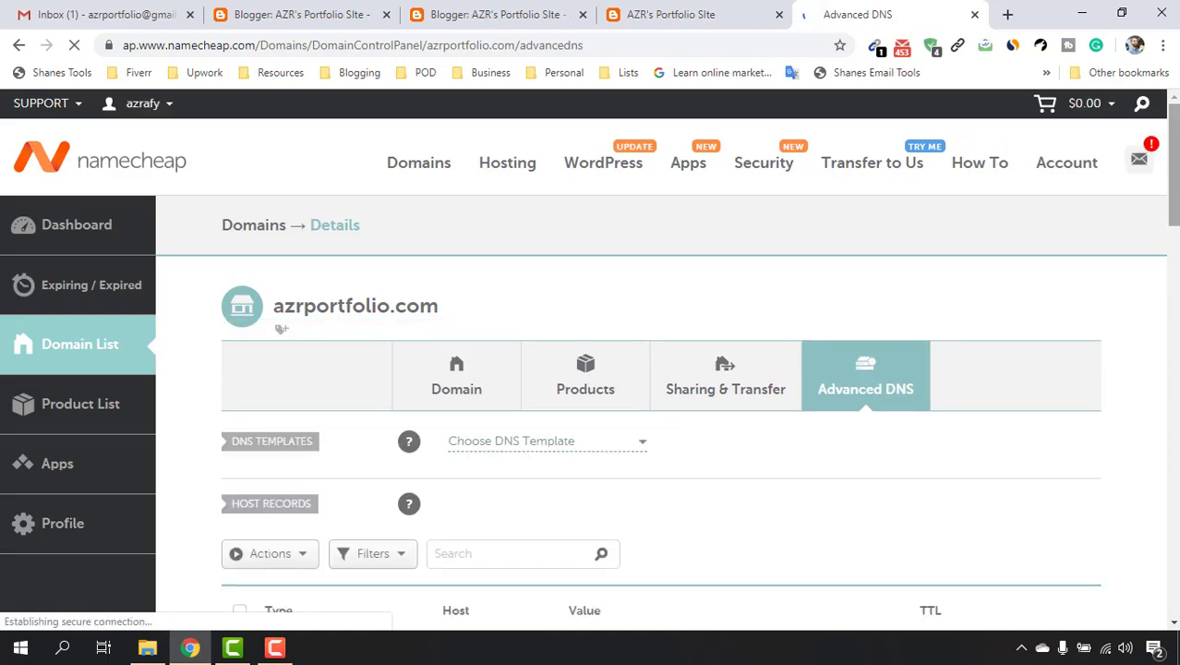
pyautogui.scroll(-5, 282, 329)
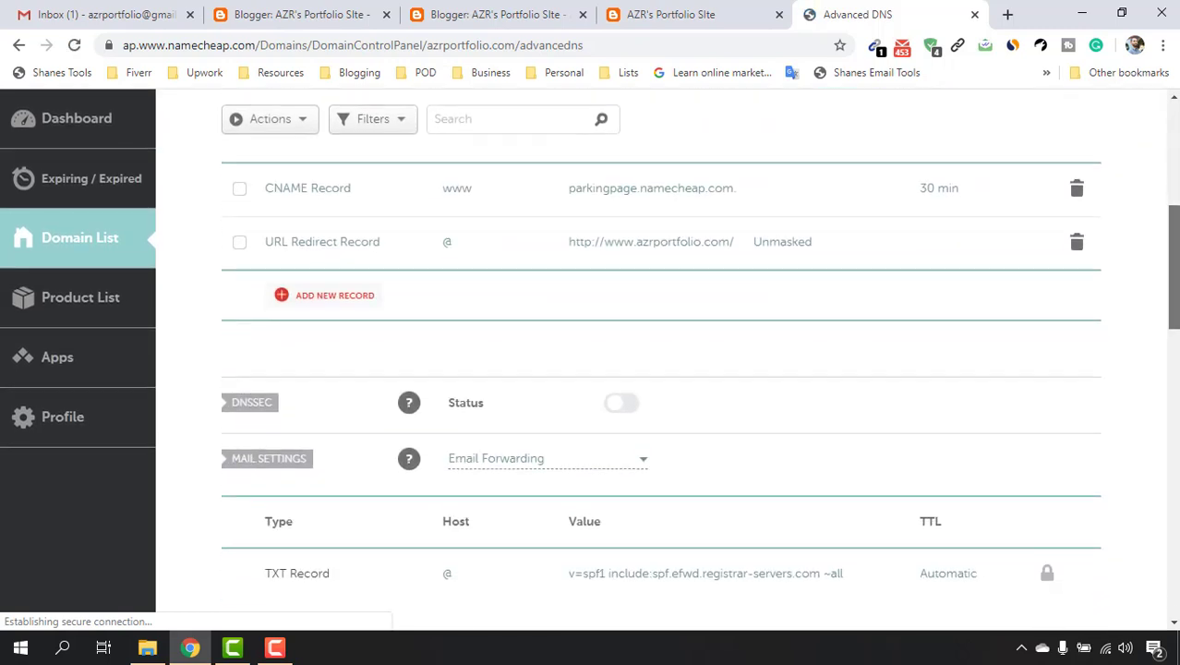
pyautogui.scroll(1, 308, 282)
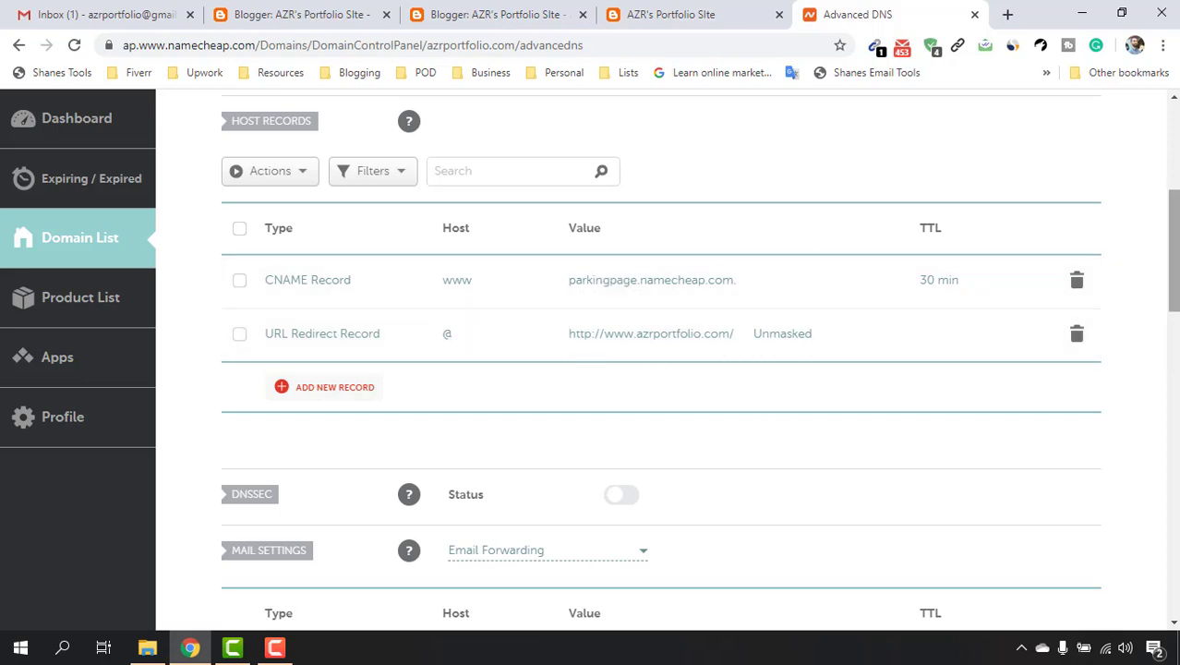
pyautogui.scroll(4, 283, 314)
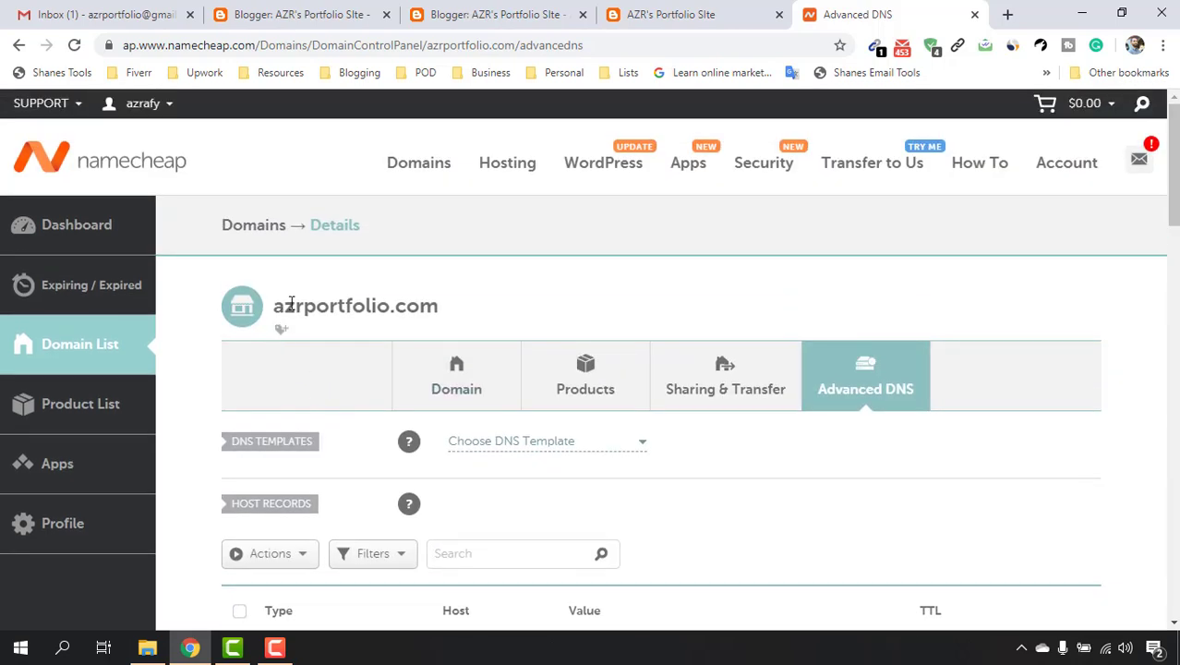
pyautogui.moveTo(274, 306); pyautogui.dragTo(439, 306)
# Copy azrportfolio.com and open the blog's settings in Blogger.
pyautogui.rightClick(399, 308)
pyautogui.click(421, 325)
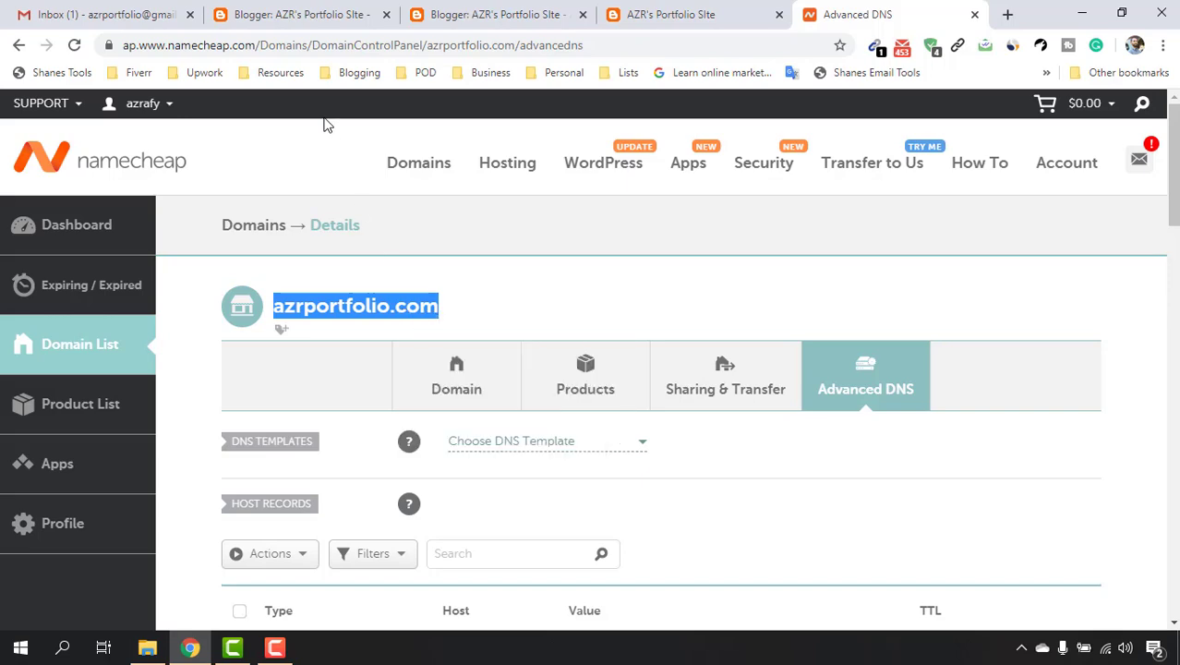
pyautogui.click(301, 16)
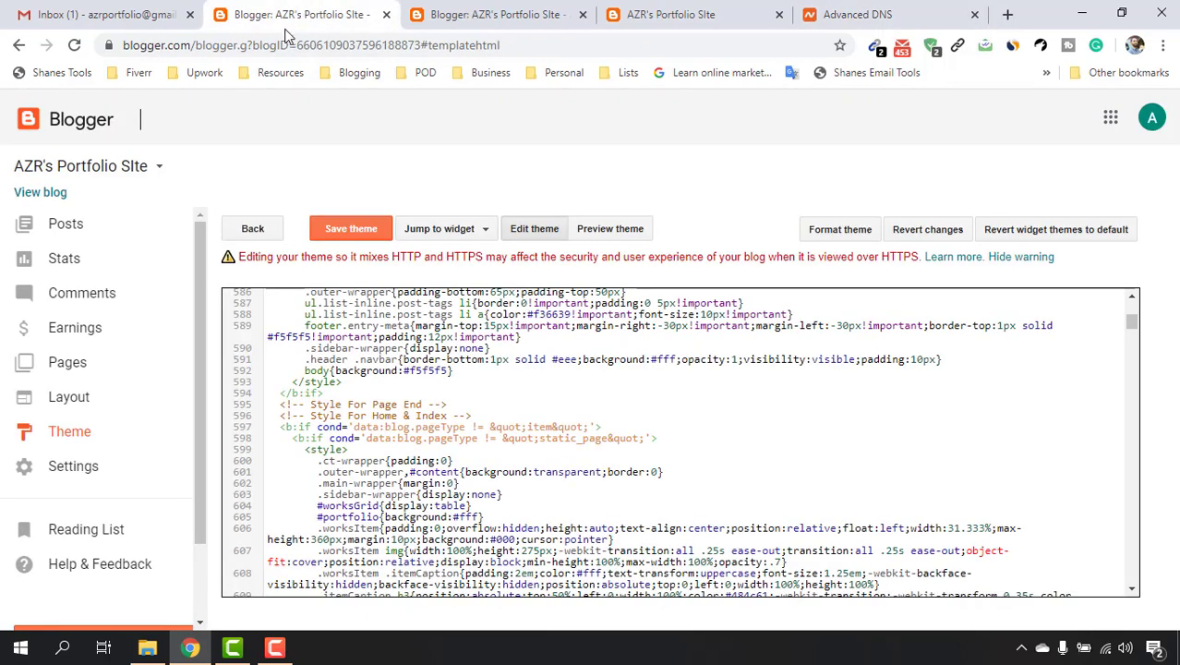
pyautogui.click(69, 469)
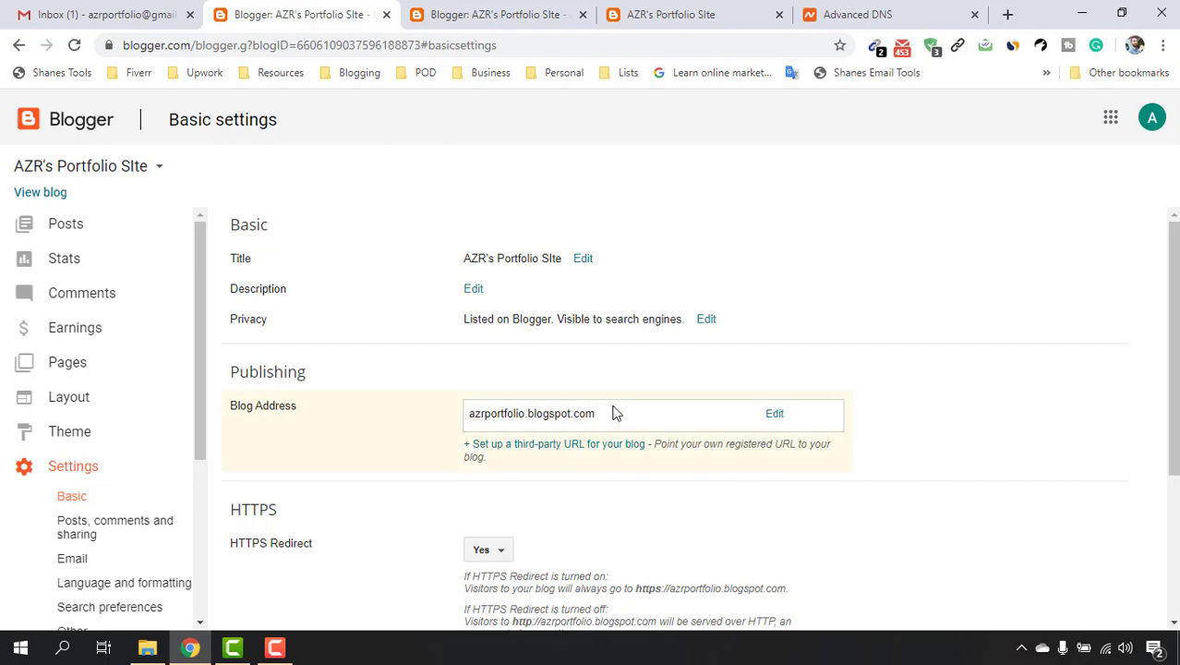
pyautogui.click(627, 456)
pyautogui.click(514, 439)
pyautogui.rightClick(510, 444)
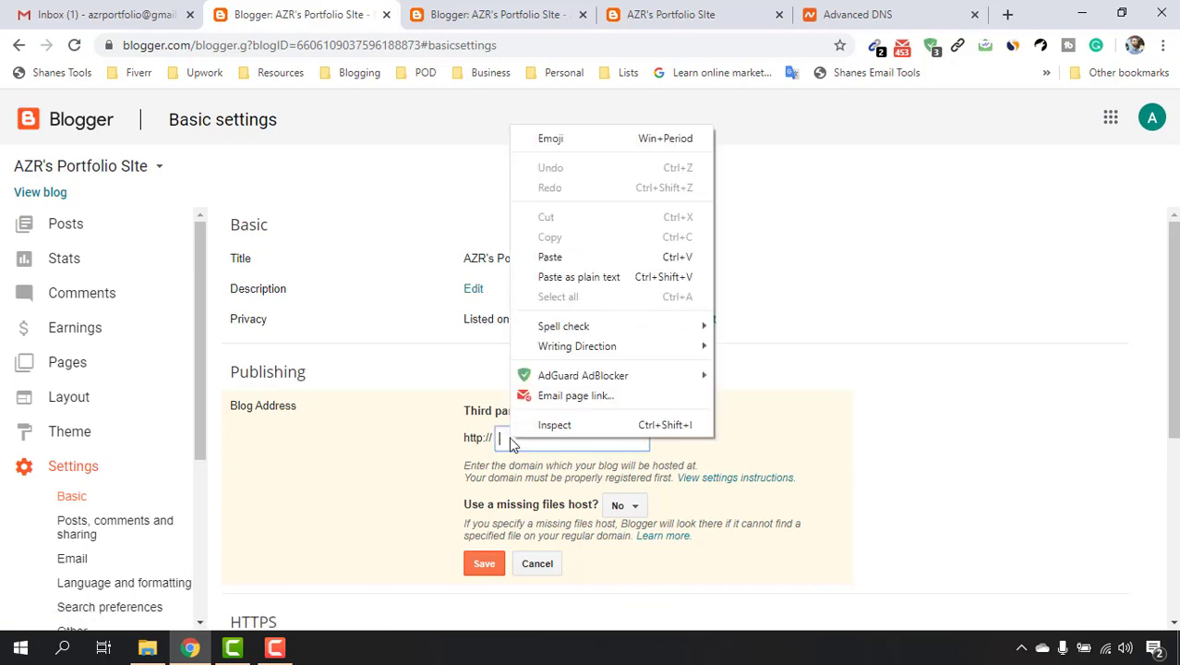
pyautogui.click(587, 259)
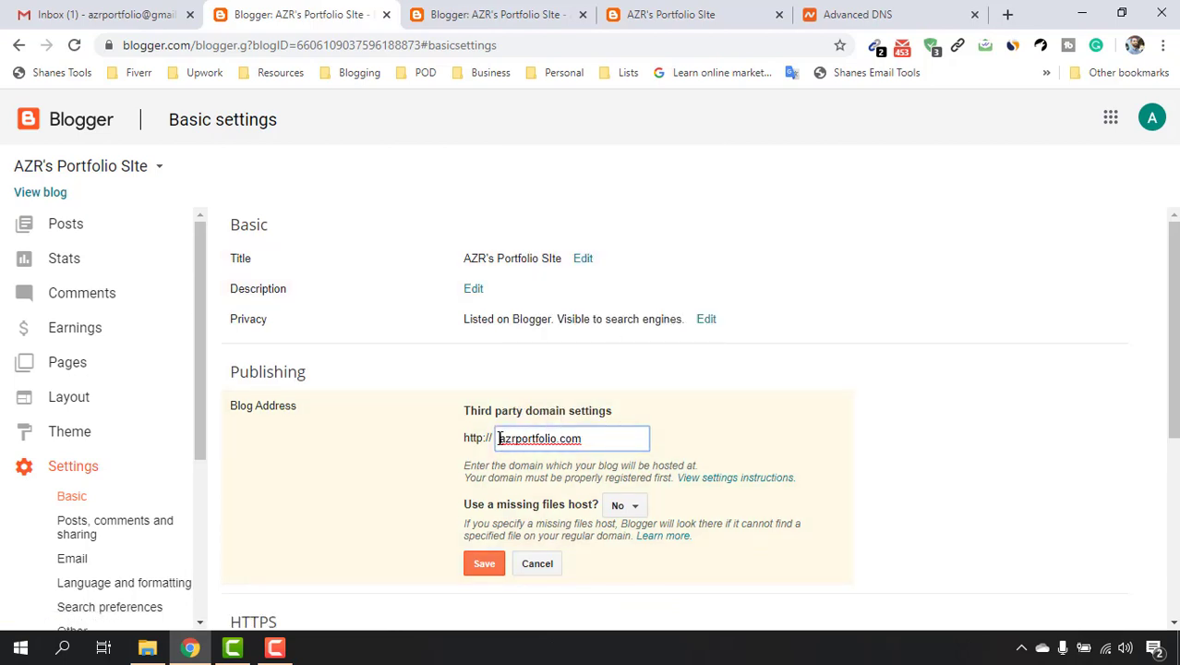
pyautogui.press('Home')
pyautogui.write('www.')
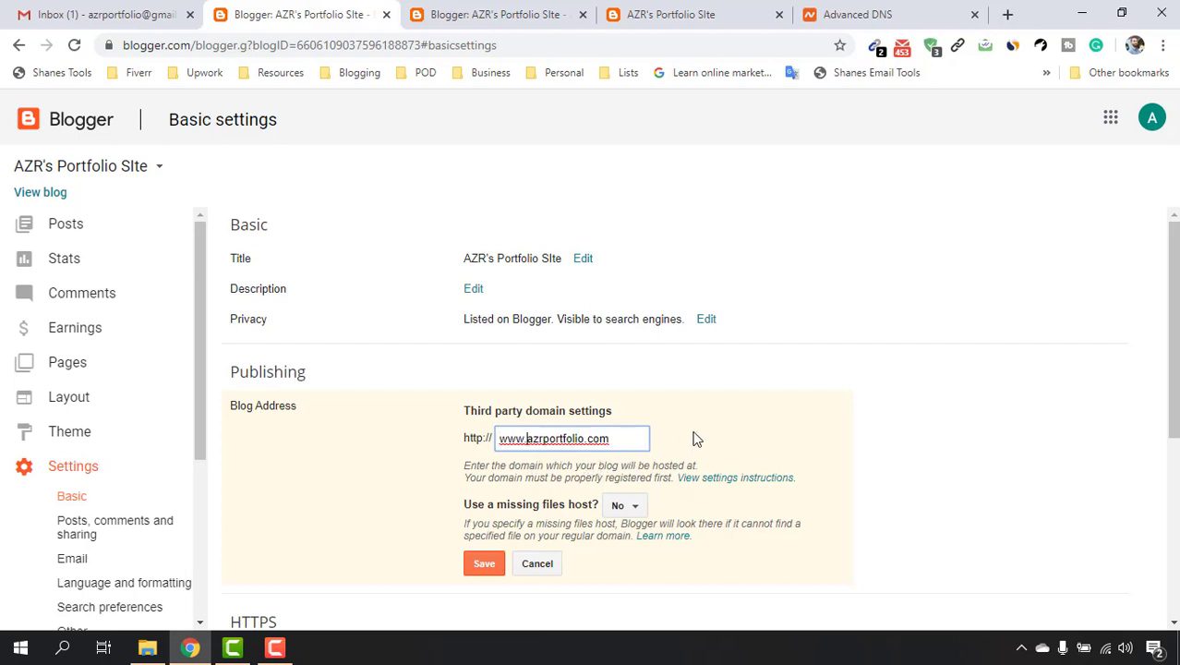
pyautogui.click(471, 565)
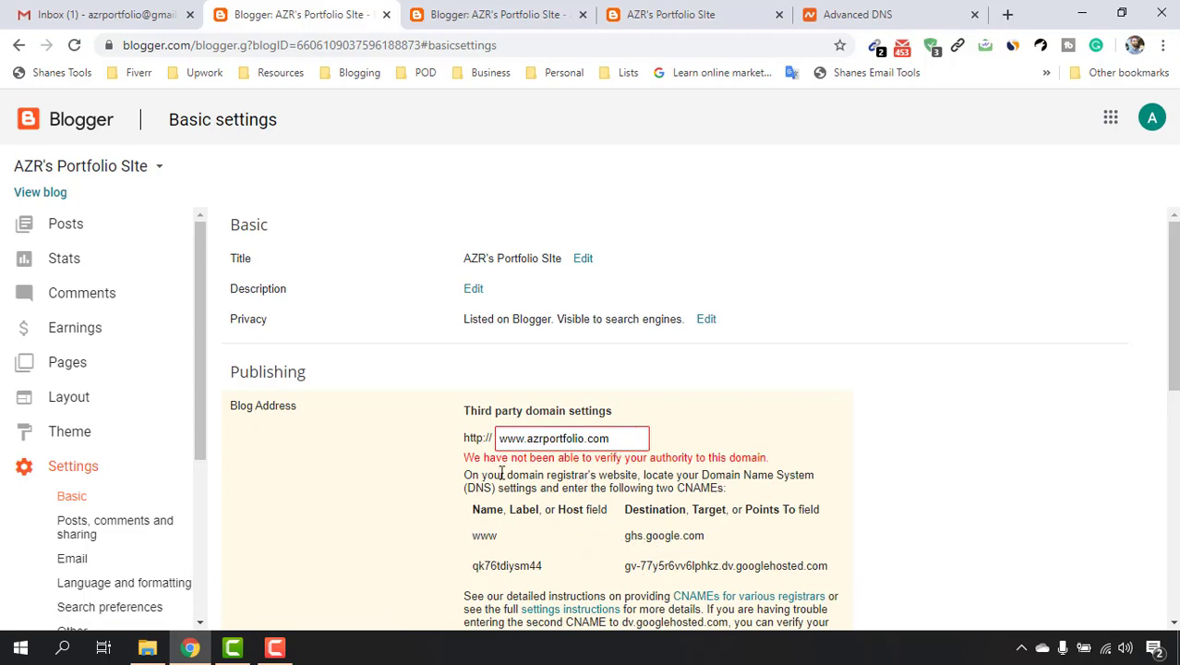
# Select the ghs.google.com and second CNAME destination values Blogger requires.
pyautogui.scroll(-3, 987, 365)
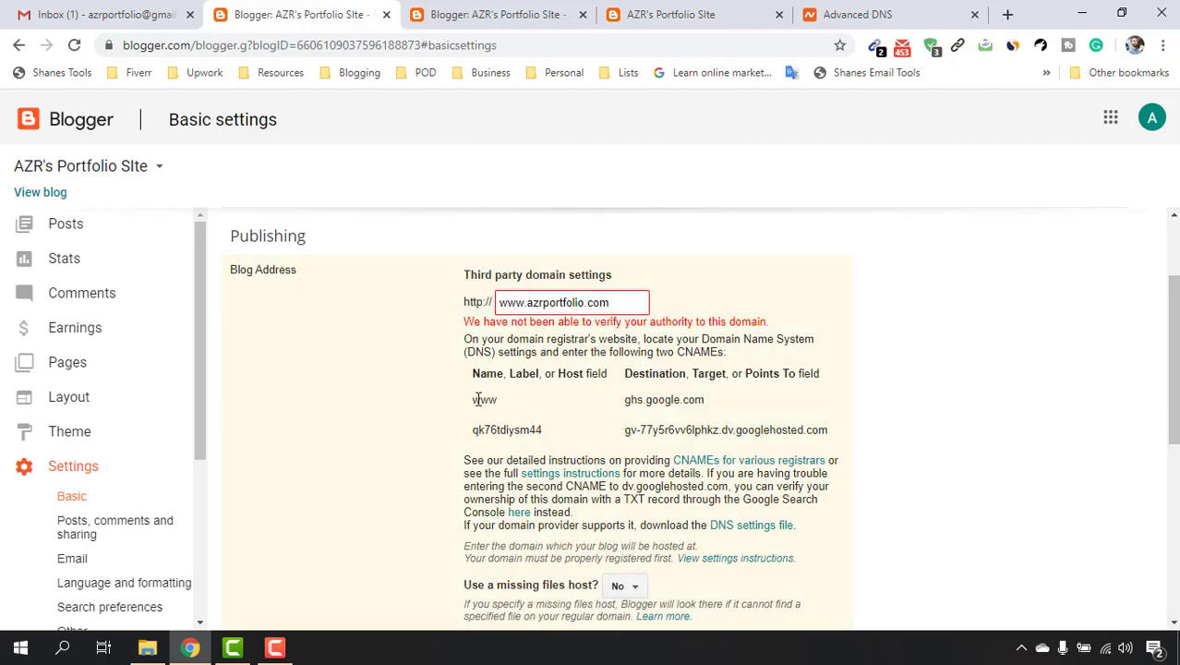
pyautogui.moveTo(624, 401); pyautogui.dragTo(703, 400)
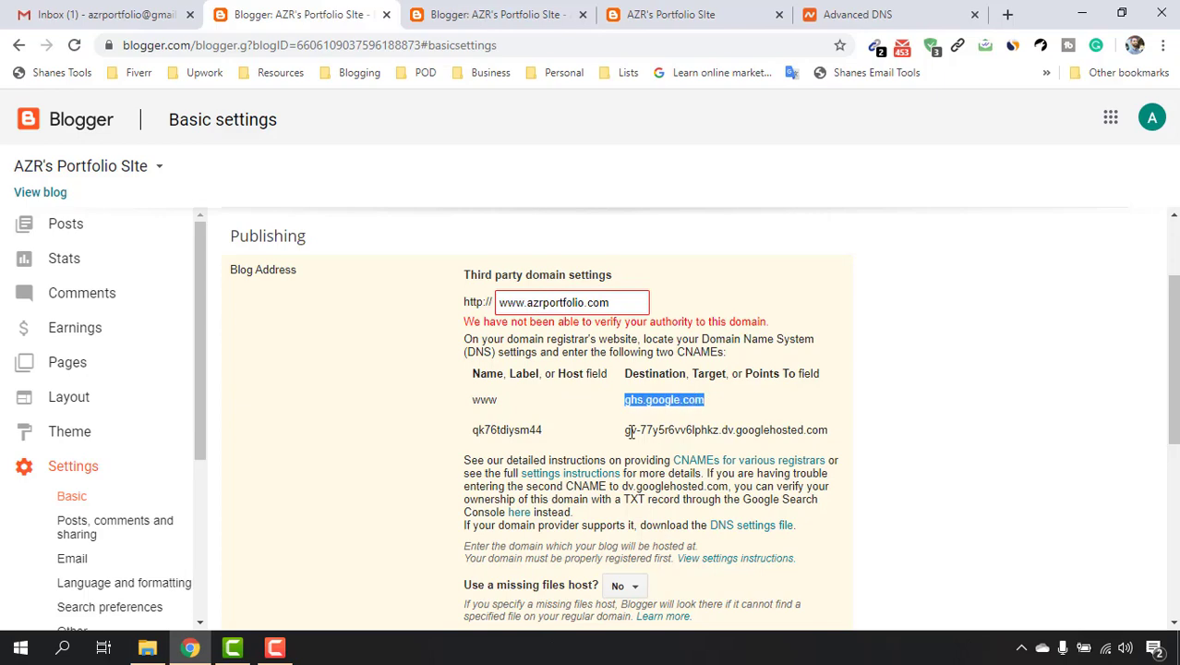
pyautogui.moveTo(625, 434); pyautogui.dragTo(720, 431)
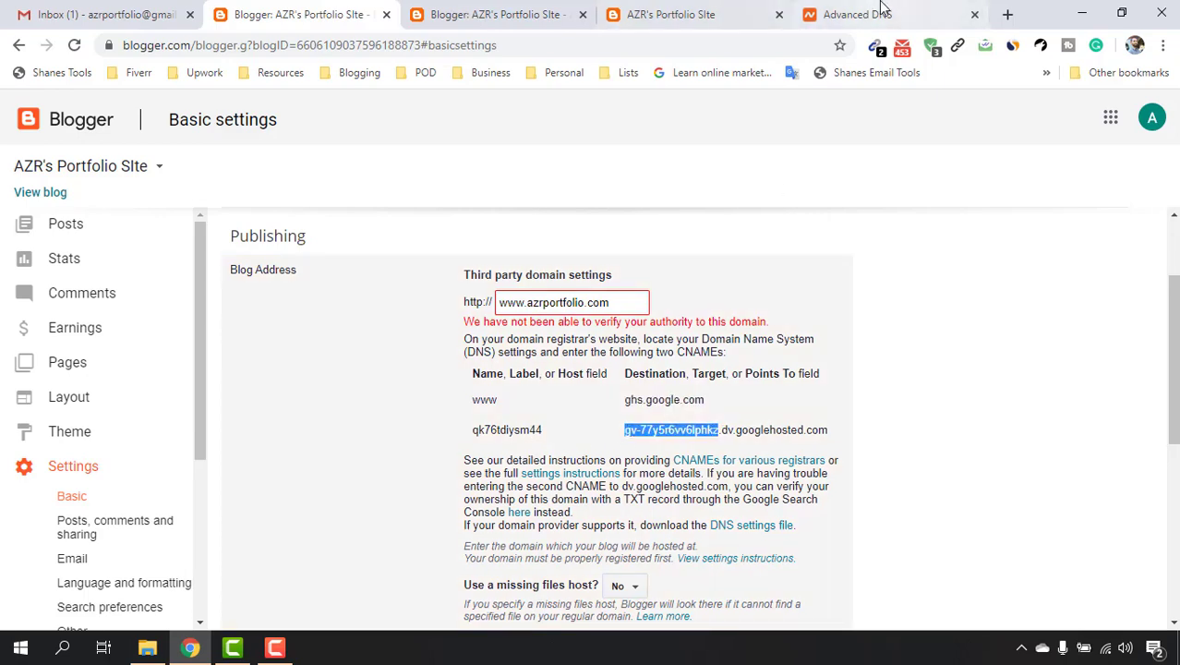
# Start editing Namecheap's www CNAME record and copy ghs.google.com from Blogger.
pyautogui.click(857, 15)
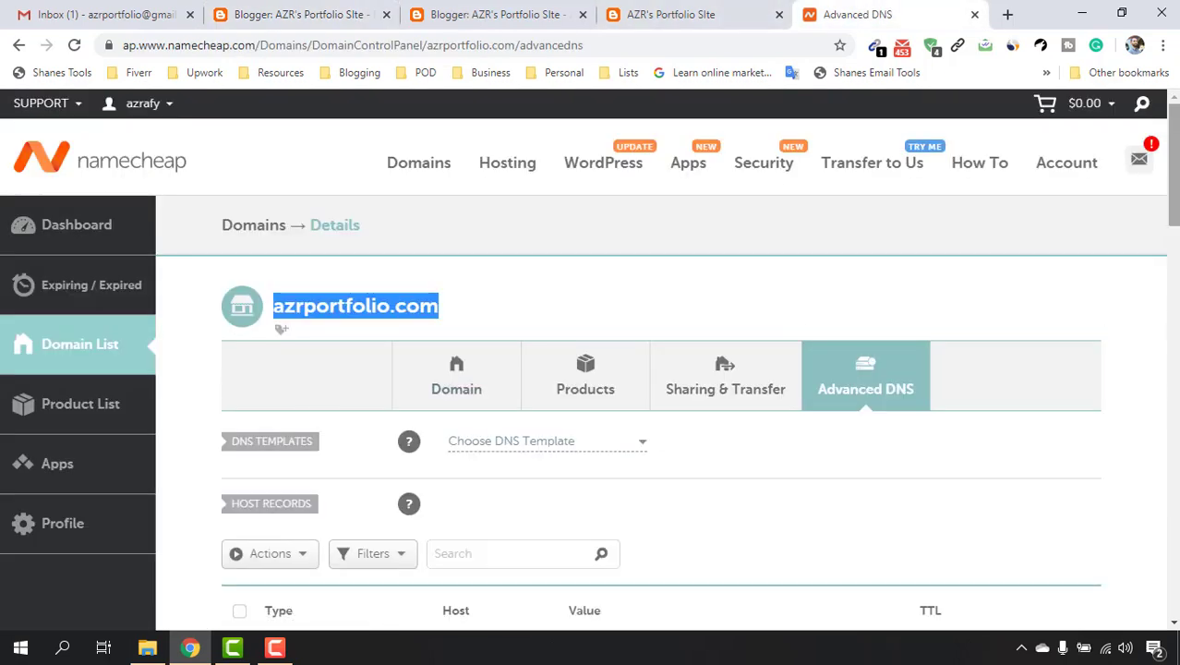
pyautogui.scroll(-4, 700, 361)
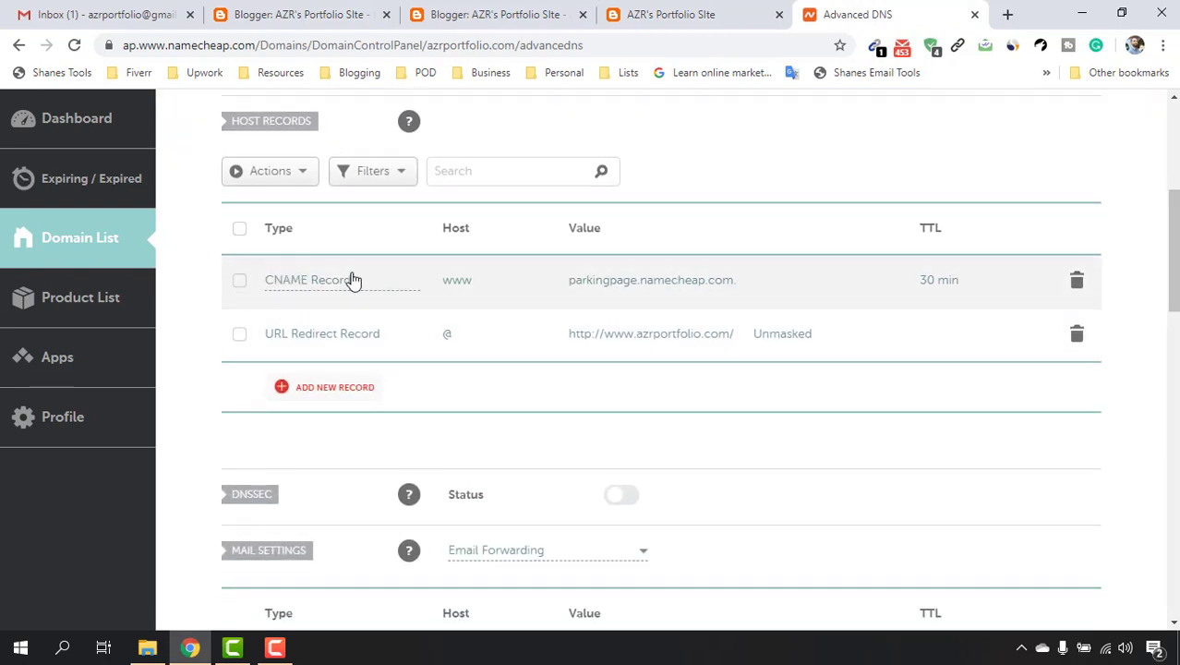
pyautogui.click(727, 292)
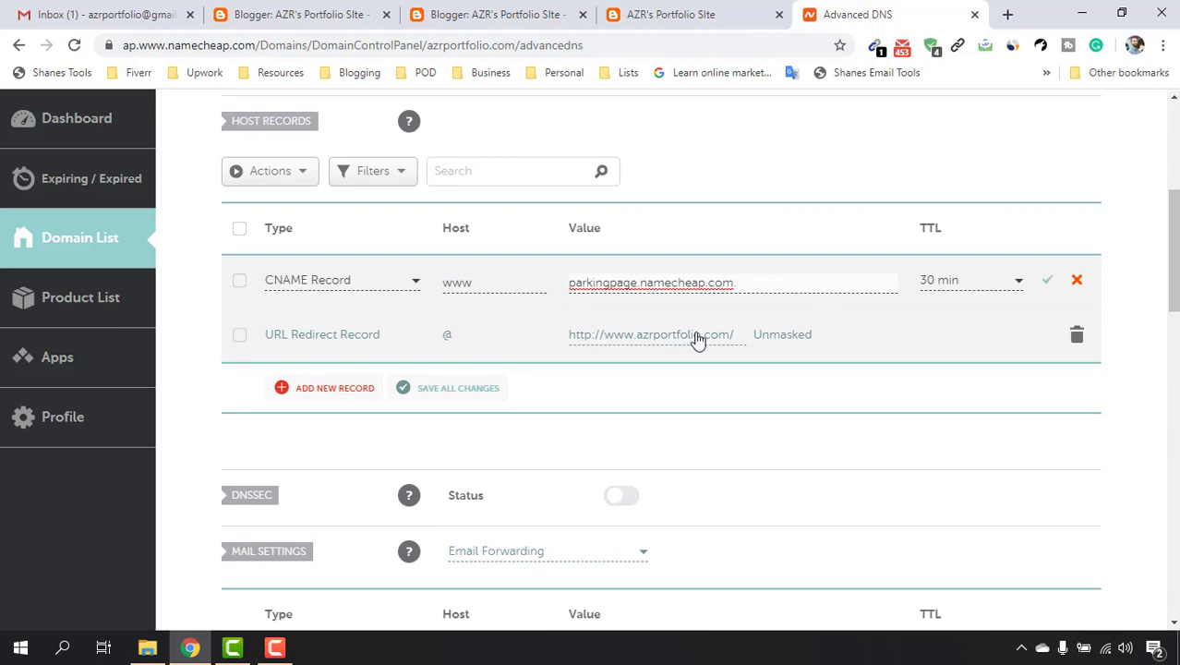
pyautogui.click(305, 9)
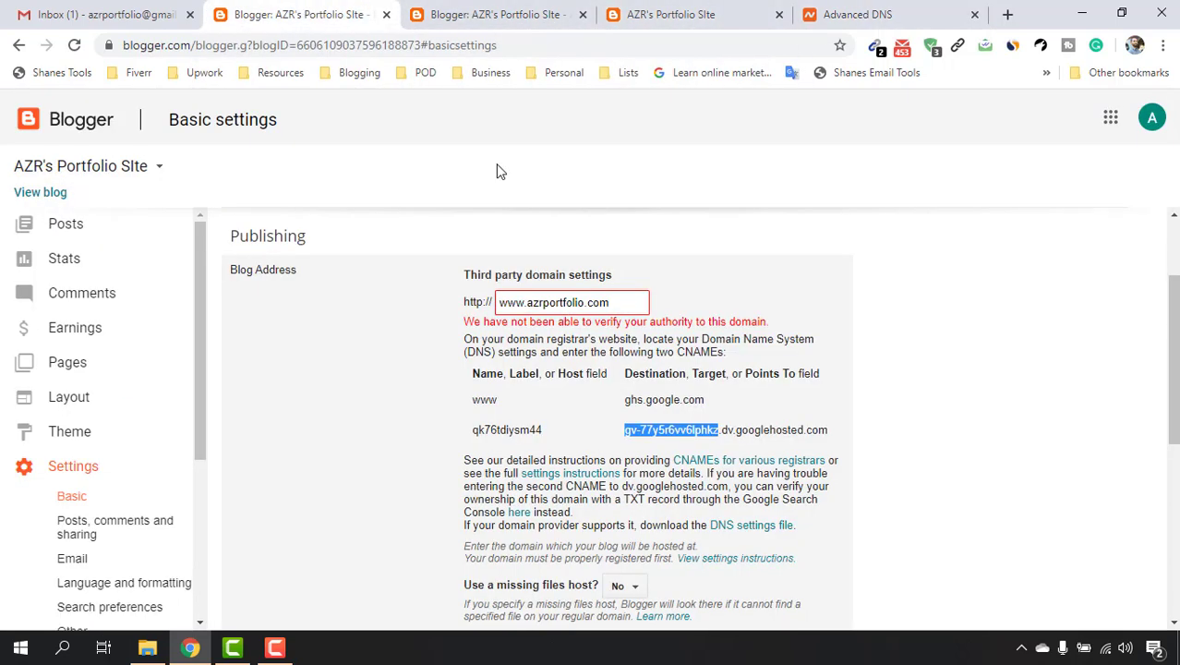
pyautogui.moveTo(678, 398); pyautogui.dragTo(704, 399)
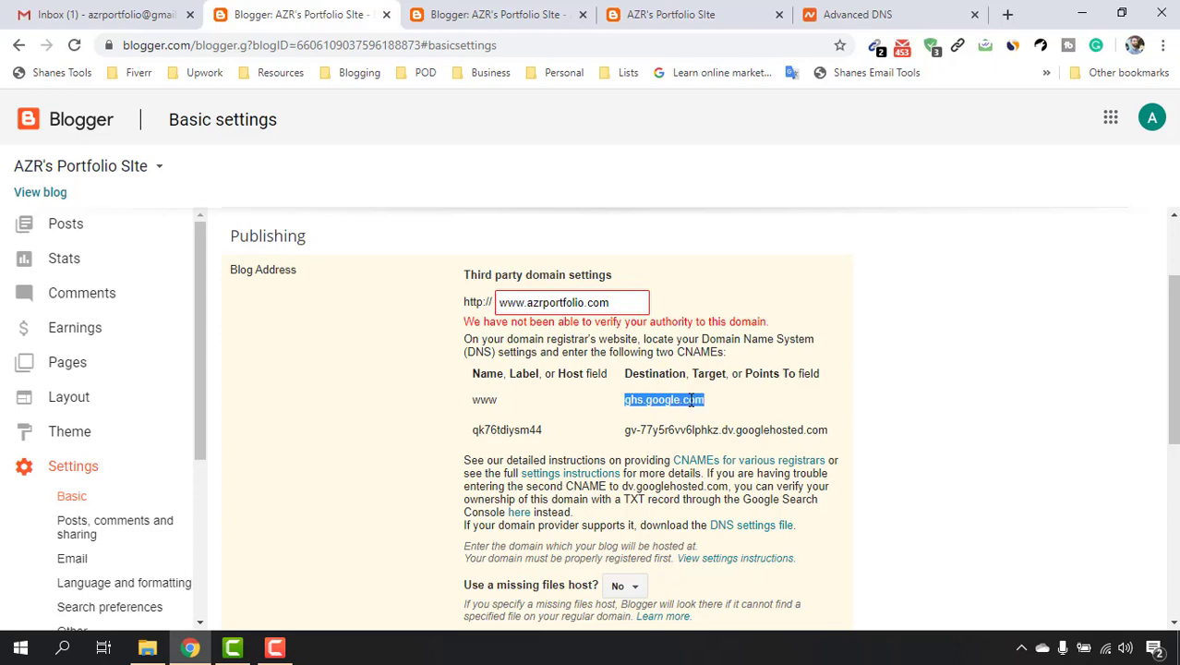
pyautogui.rightClick(699, 401)
pyautogui.click(712, 411)
# Replace parkingpage.namecheap.com with ghs.google.com in the www CNAME record and save.
pyautogui.click(831, 13)
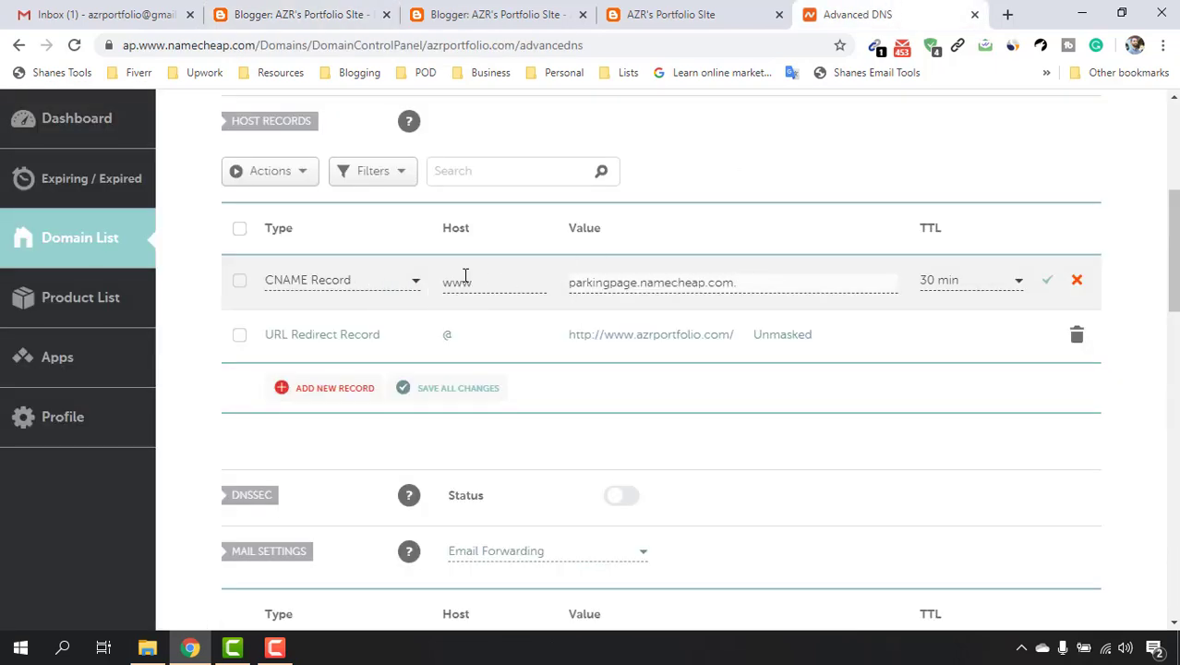
pyautogui.tripleClick(599, 287)
pyautogui.rightClick(724, 277)
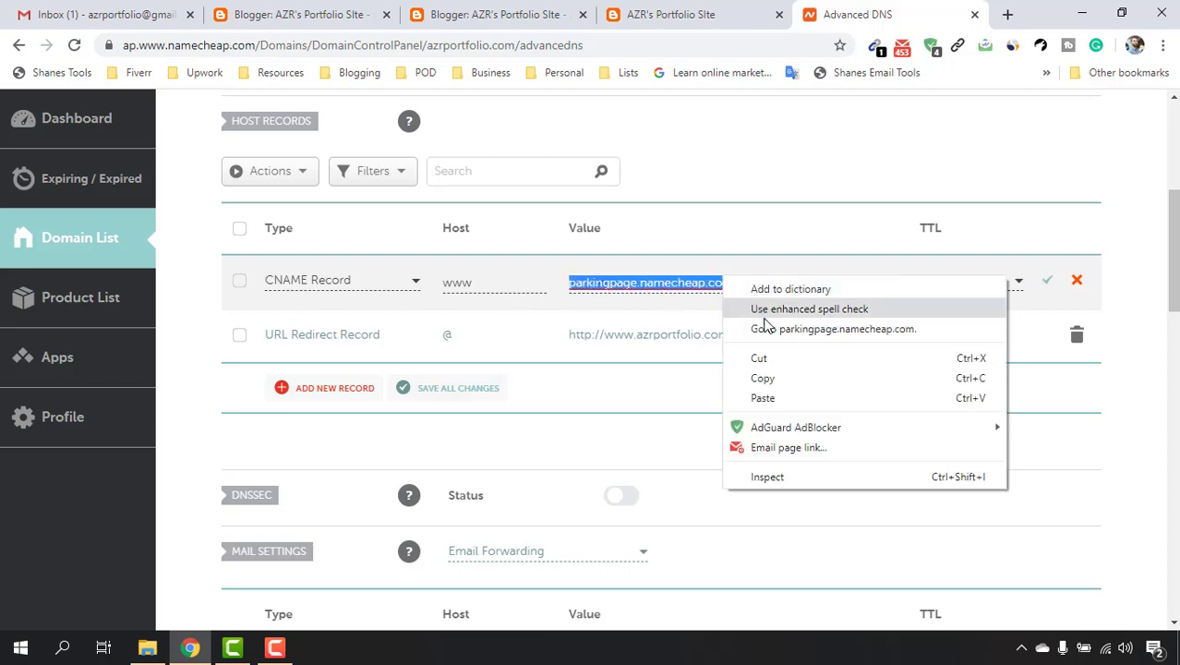
pyautogui.click(759, 402)
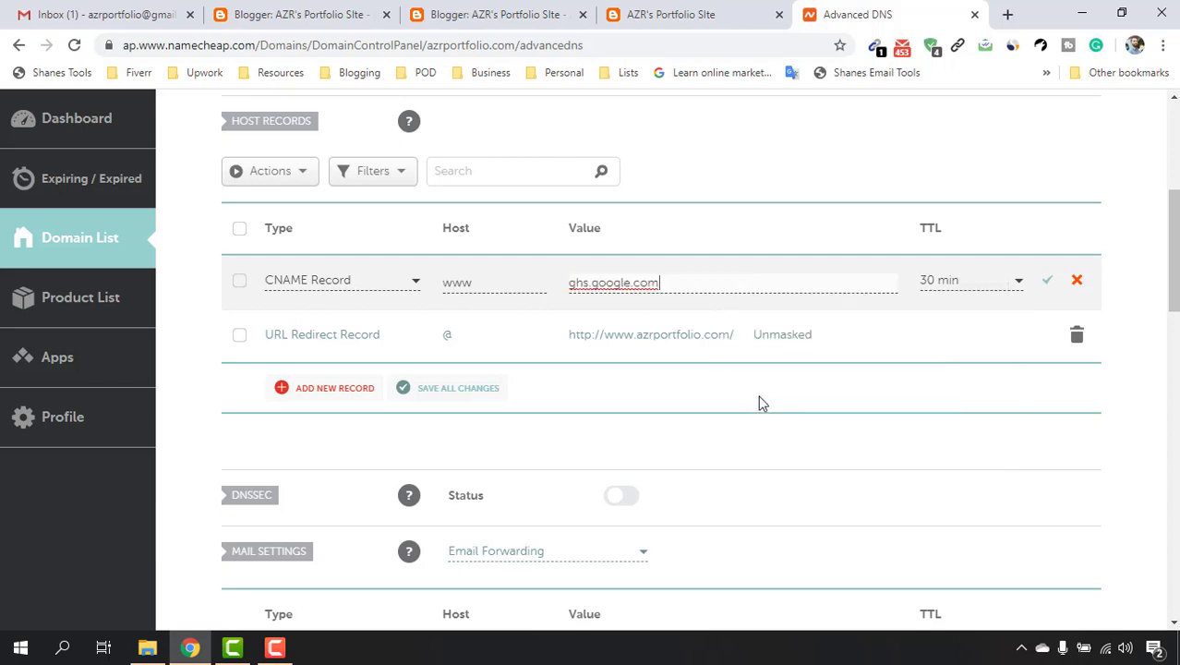
pyautogui.click(1049, 282)
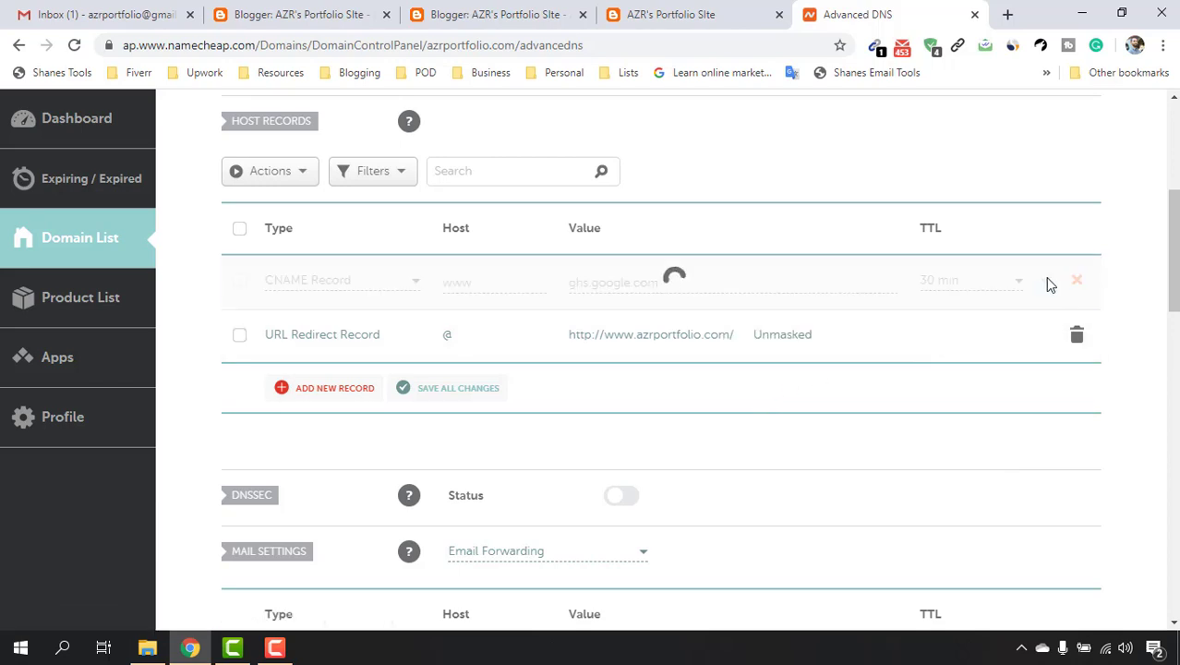
pyautogui.scroll(1, 777, 356)
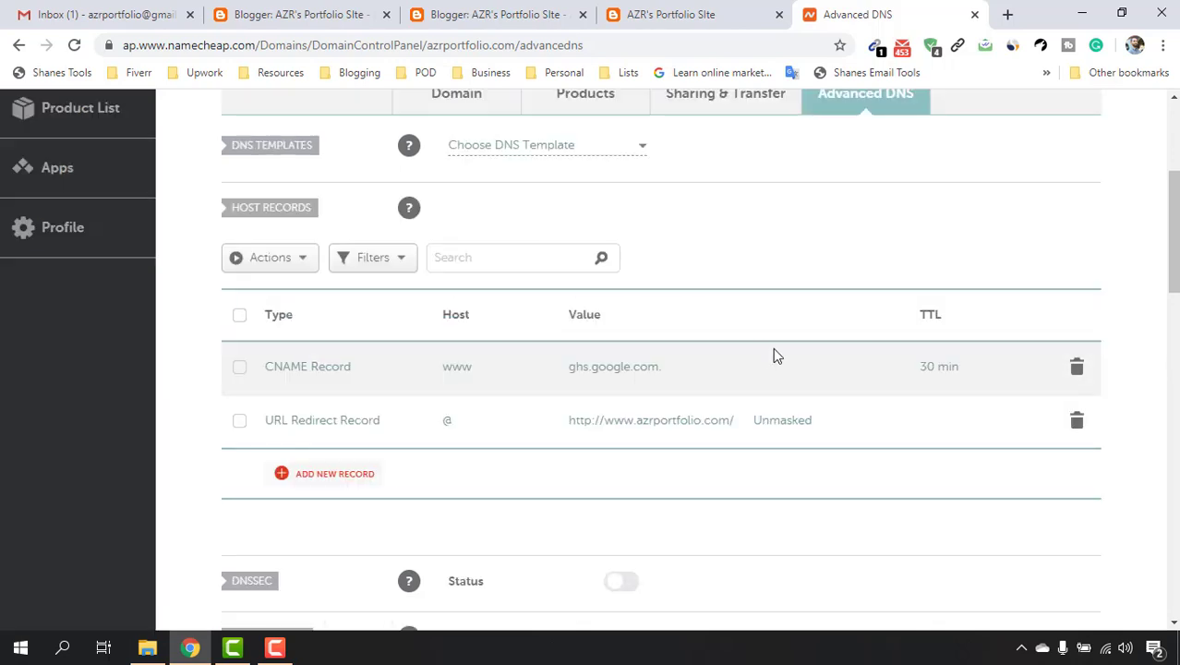
pyautogui.click(305, 14)
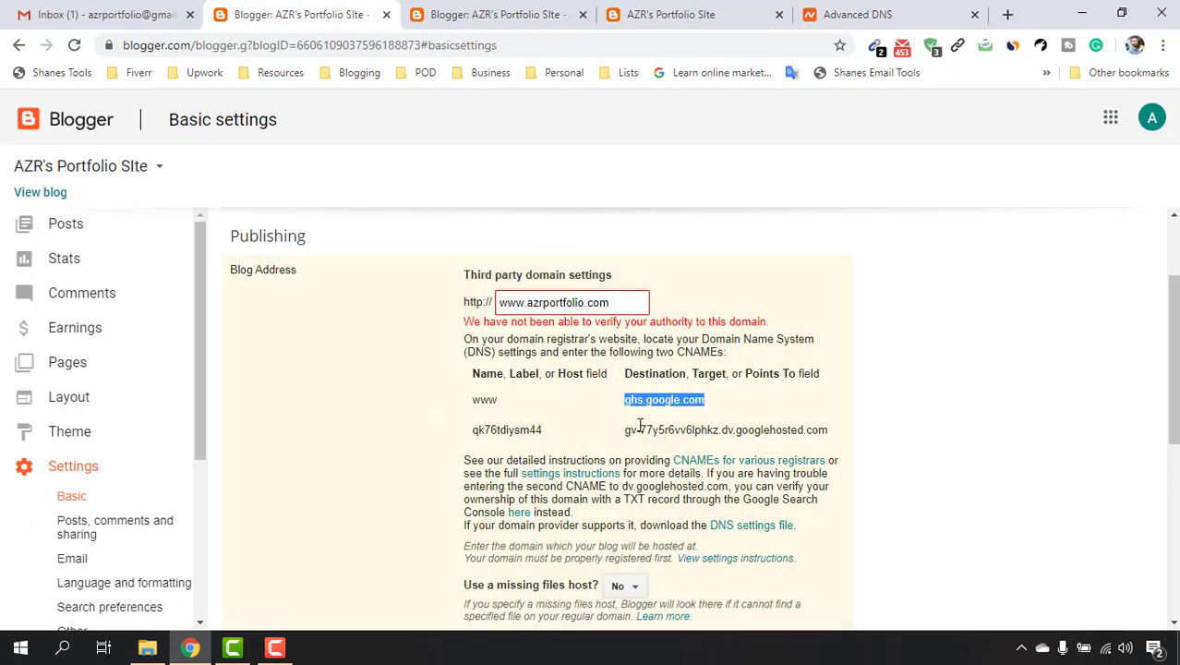
# Add a new CNAME host record in Namecheap for Google's verification entry.
pyautogui.doubleClick(531, 429)
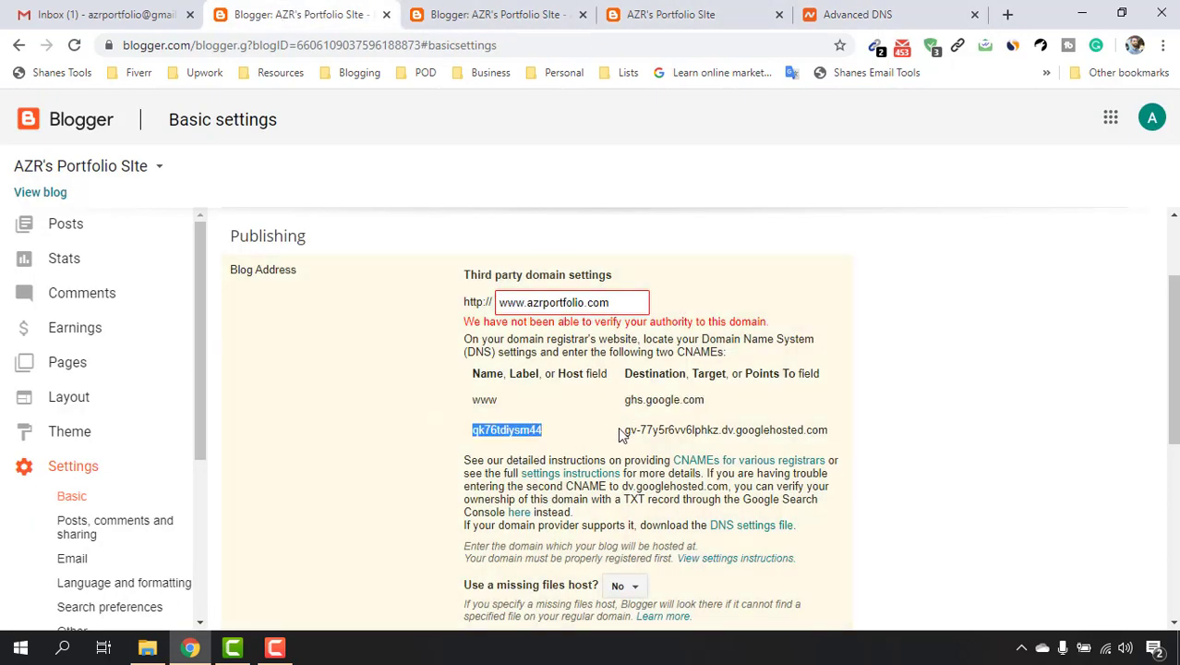
pyautogui.moveTo(640, 429); pyautogui.dragTo(803, 430)
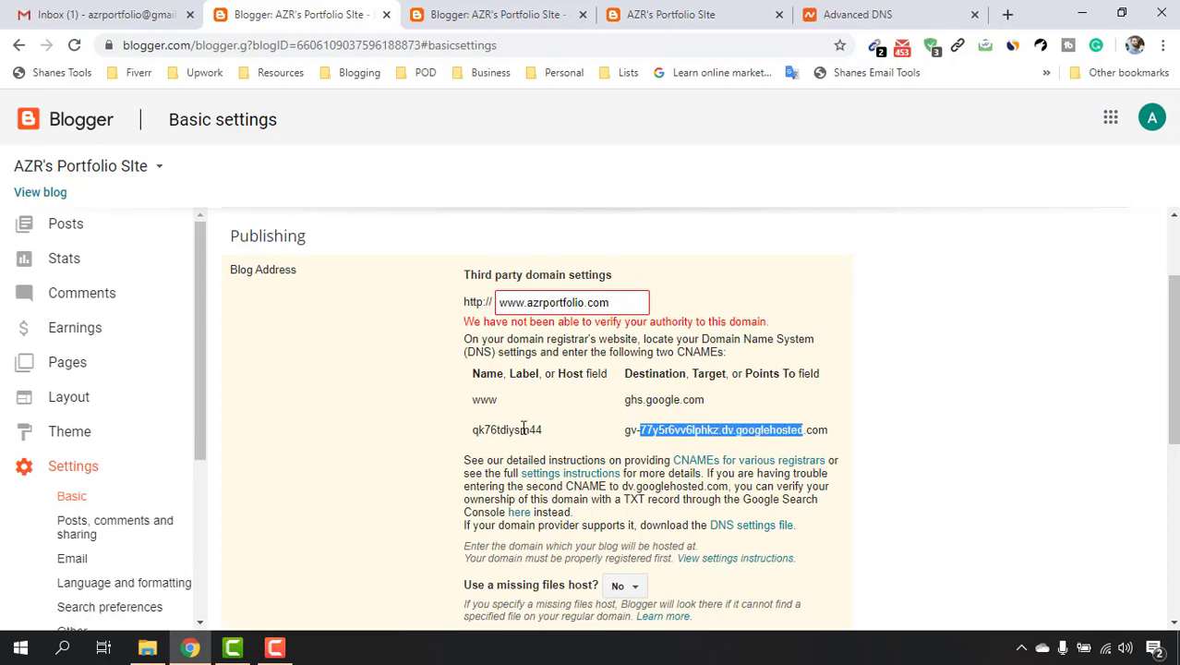
pyautogui.click(886, 13)
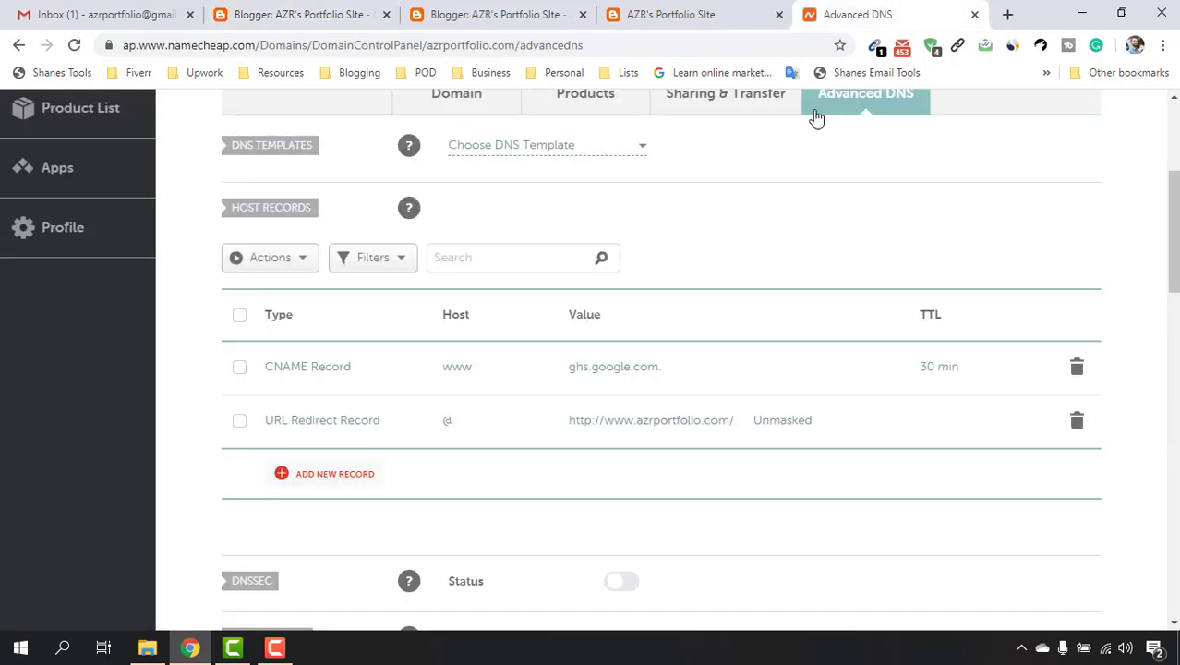
pyautogui.click(357, 485)
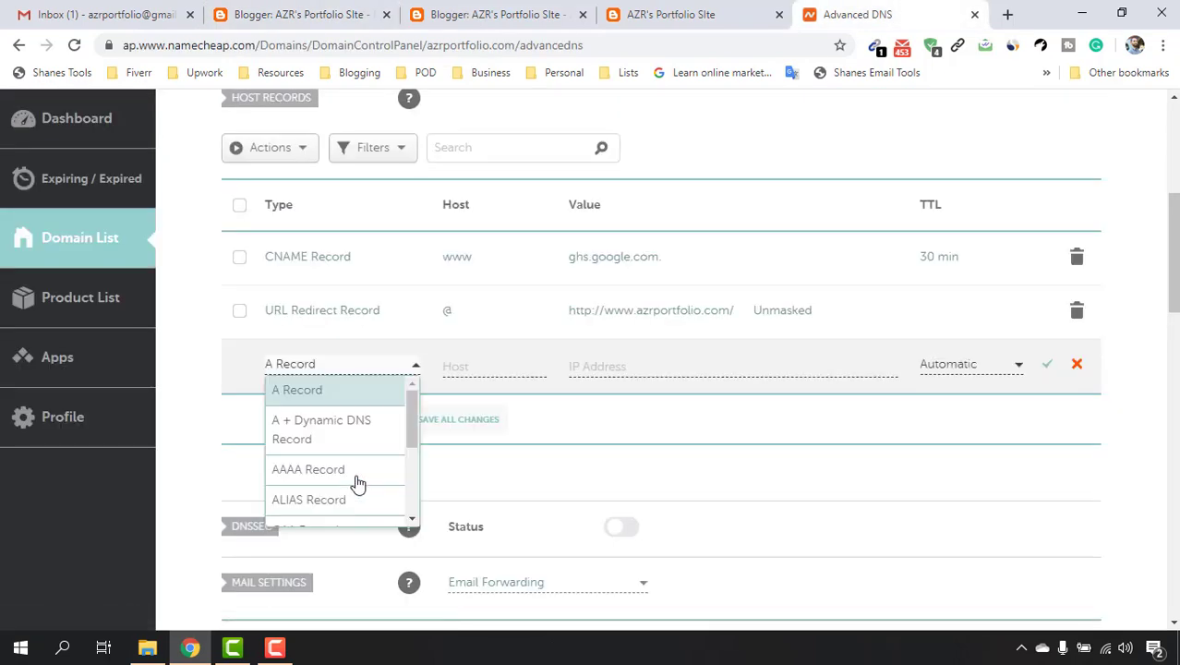
pyautogui.scroll(-1, 352, 461)
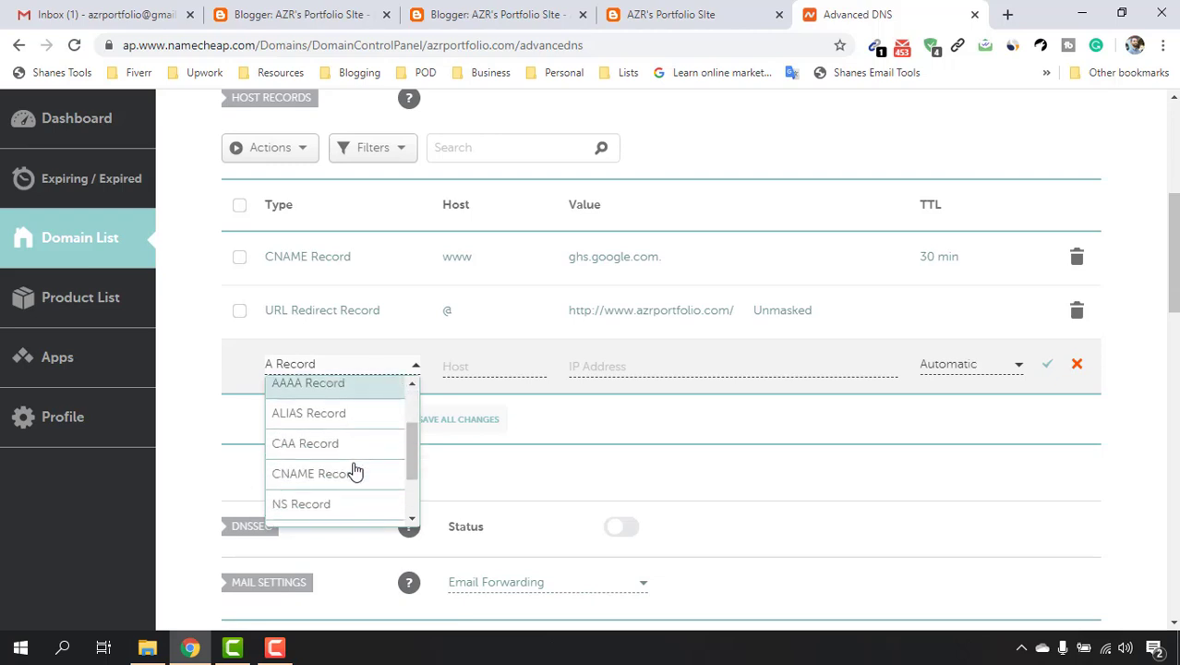
pyautogui.click(364, 473)
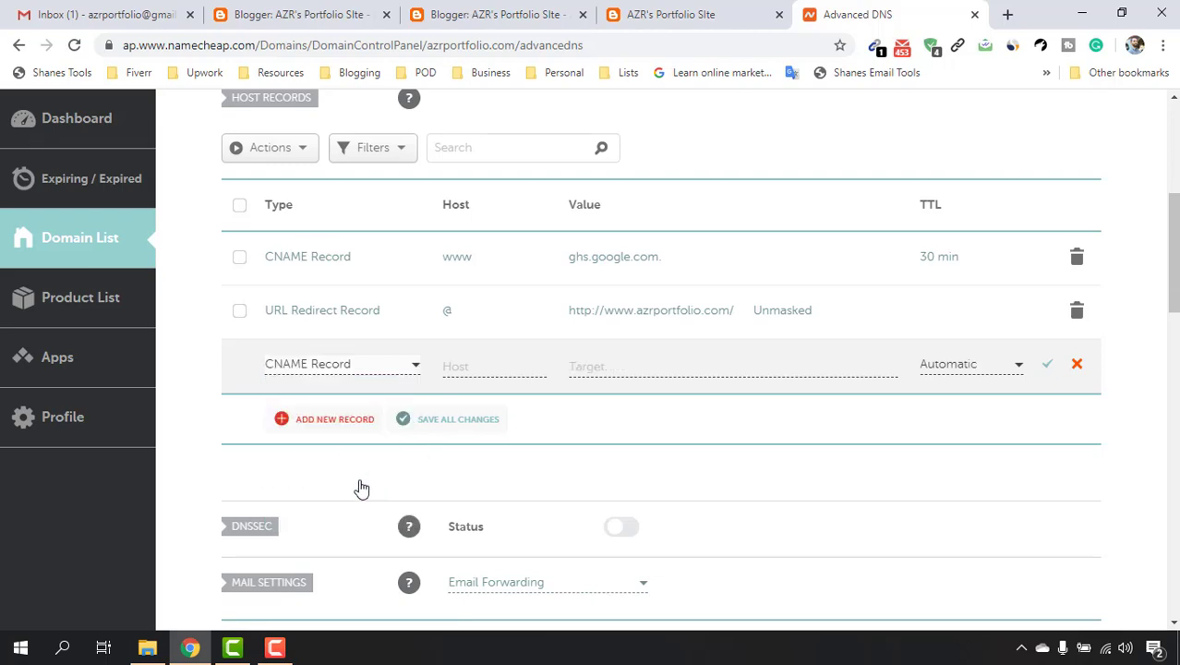
pyautogui.click(505, 368)
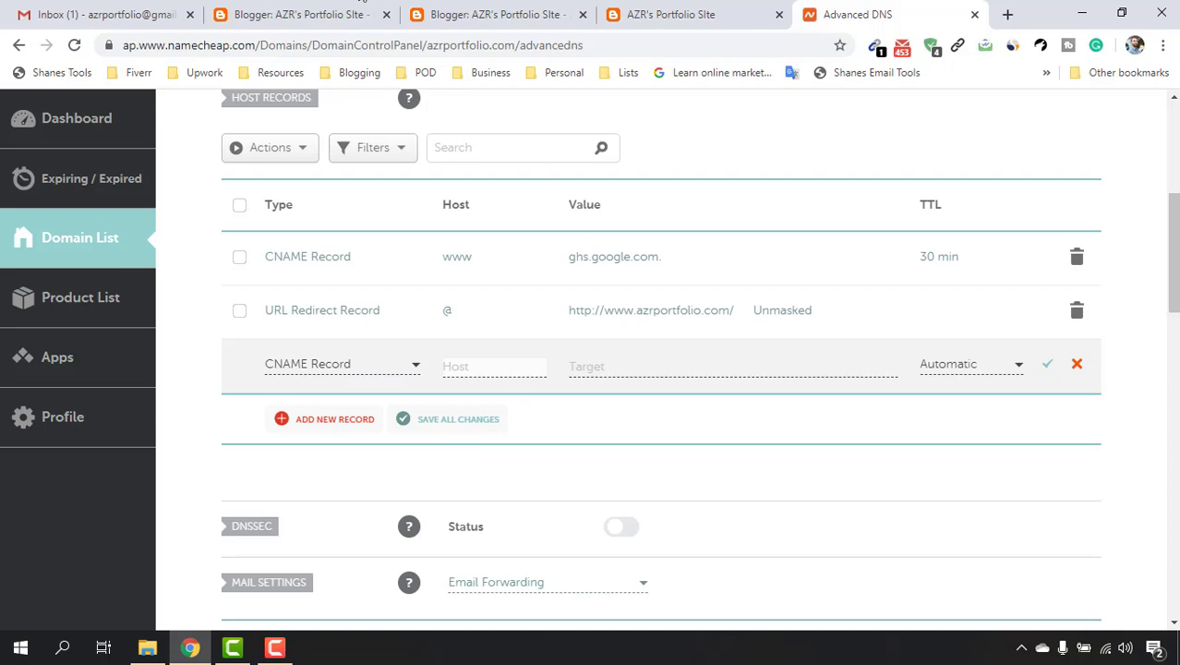
# Copy Blogger's second CNAME host name into the new record's Host field.
pyautogui.click(364, 5)
pyautogui.doubleClick(501, 428)
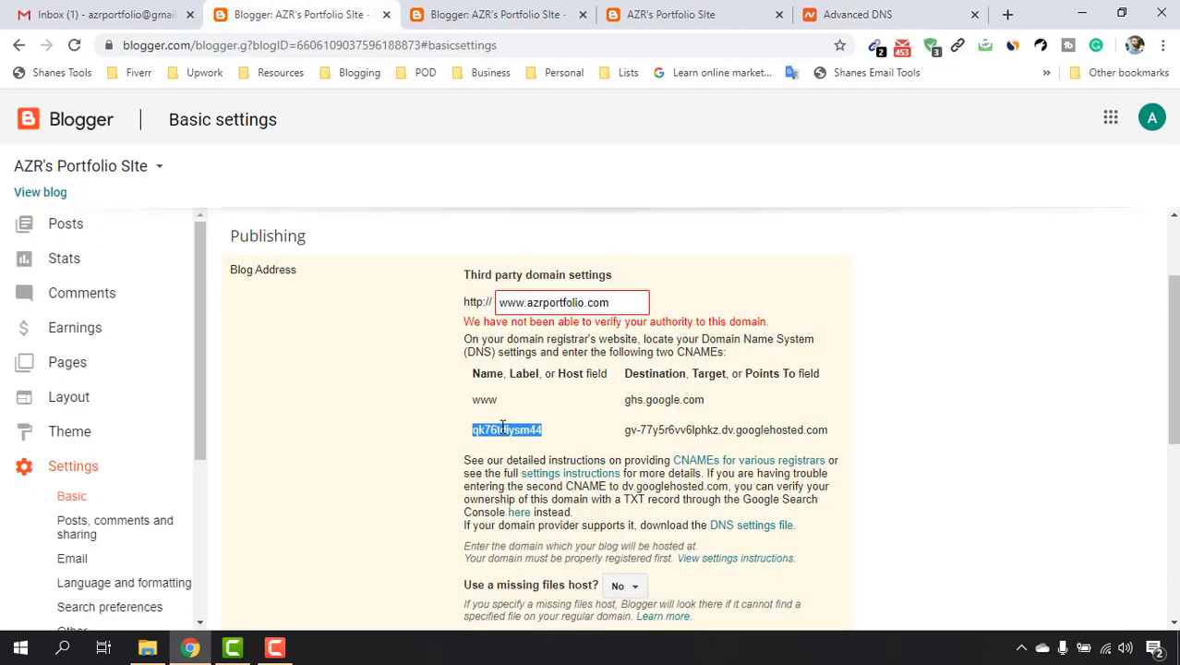
pyautogui.rightClick(501, 427)
pyautogui.click(533, 440)
pyautogui.click(859, 14)
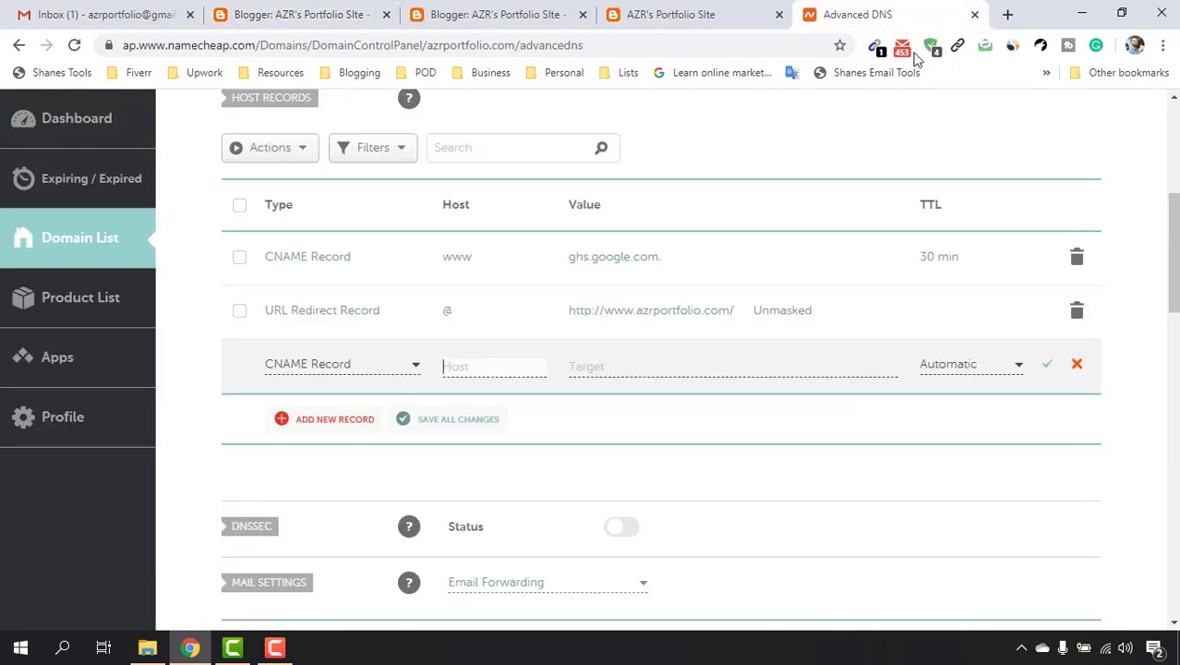
pyautogui.rightClick(504, 363)
pyautogui.click(576, 179)
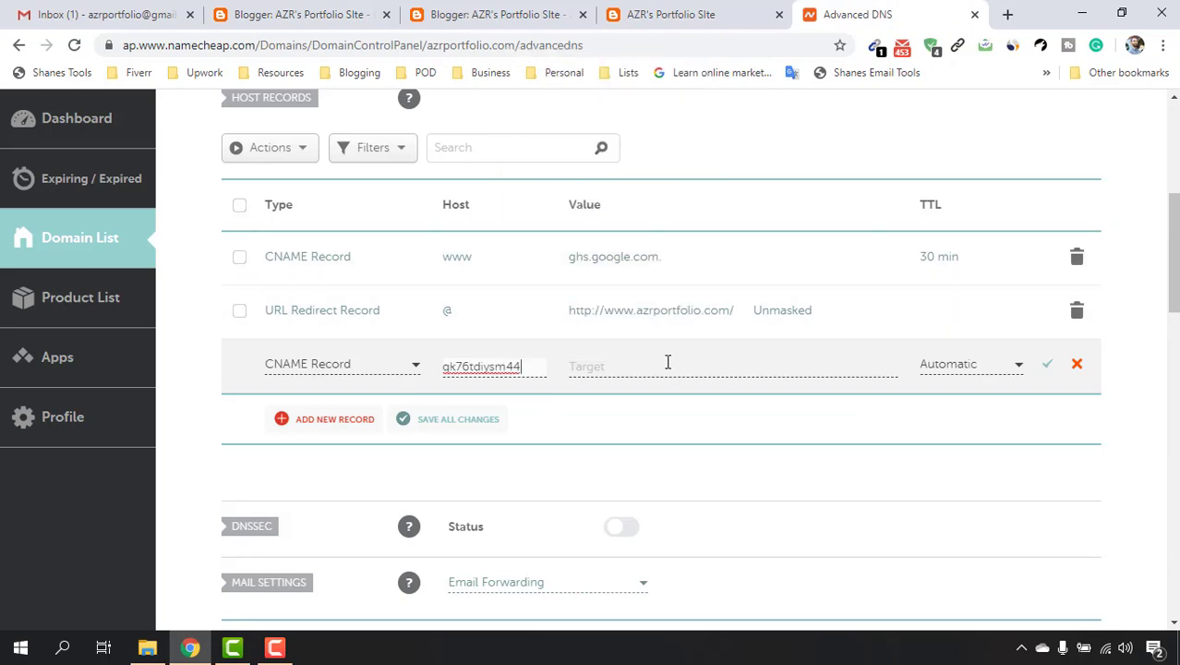
pyautogui.click(642, 366)
# Paste the googlehosted verification destination into the Target field and save the record.
pyautogui.click(337, 13)
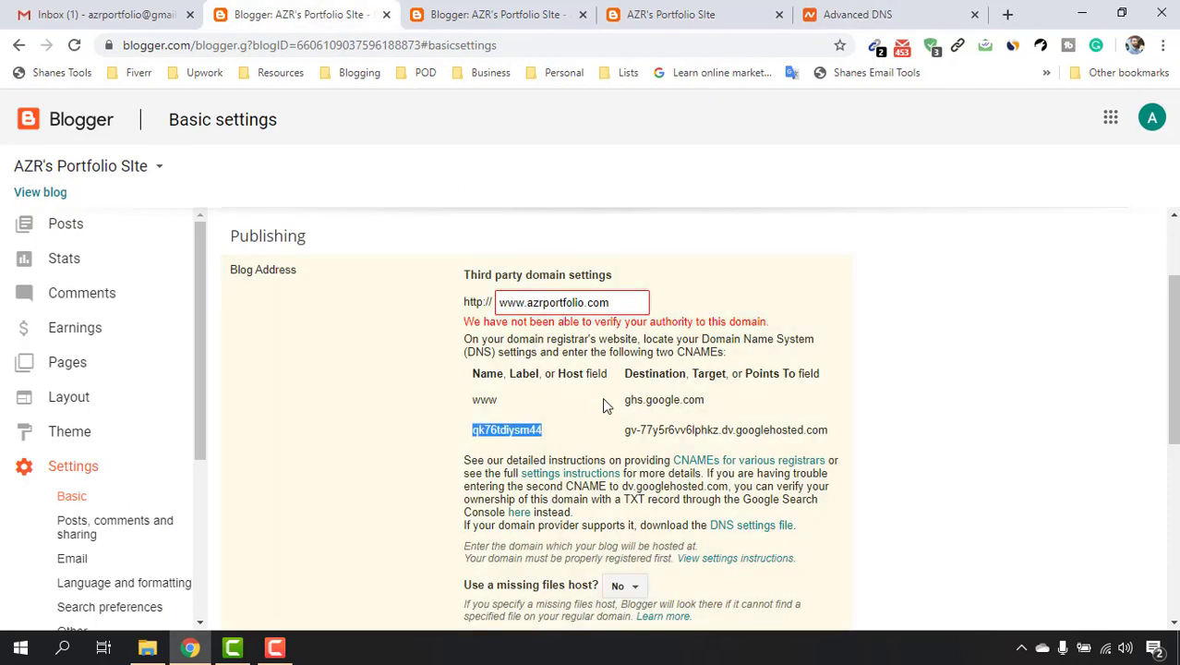
pyautogui.moveTo(631, 428); pyautogui.dragTo(818, 436)
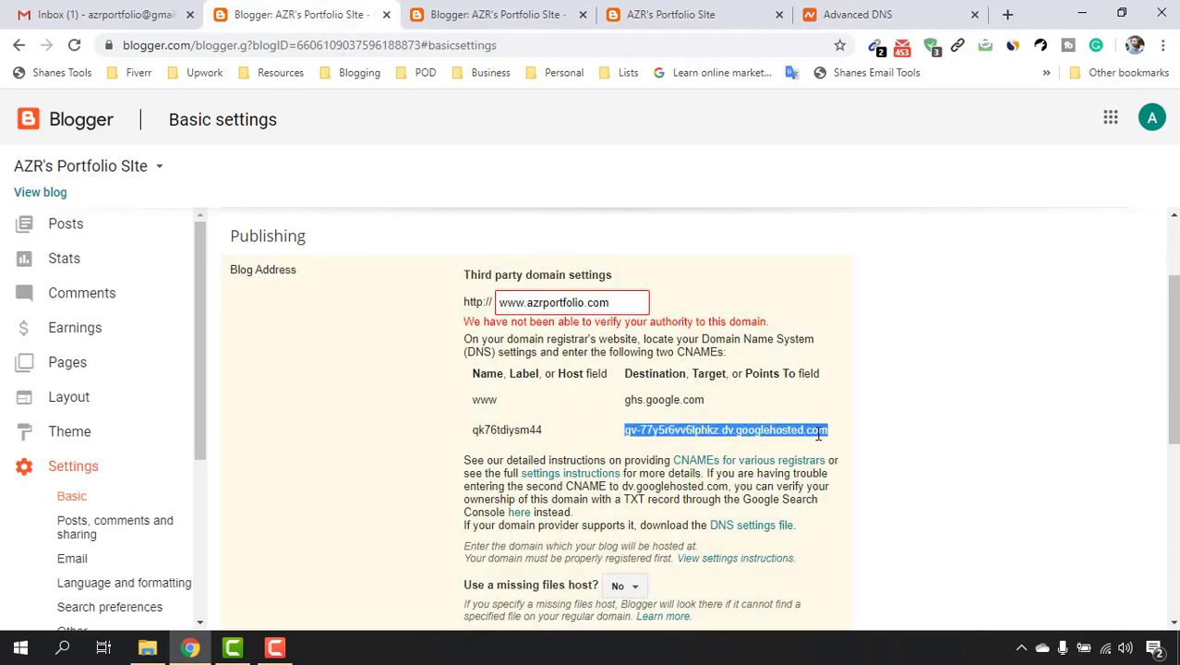
pyautogui.rightClick(819, 438)
pyautogui.click(832, 448)
pyautogui.click(891, 9)
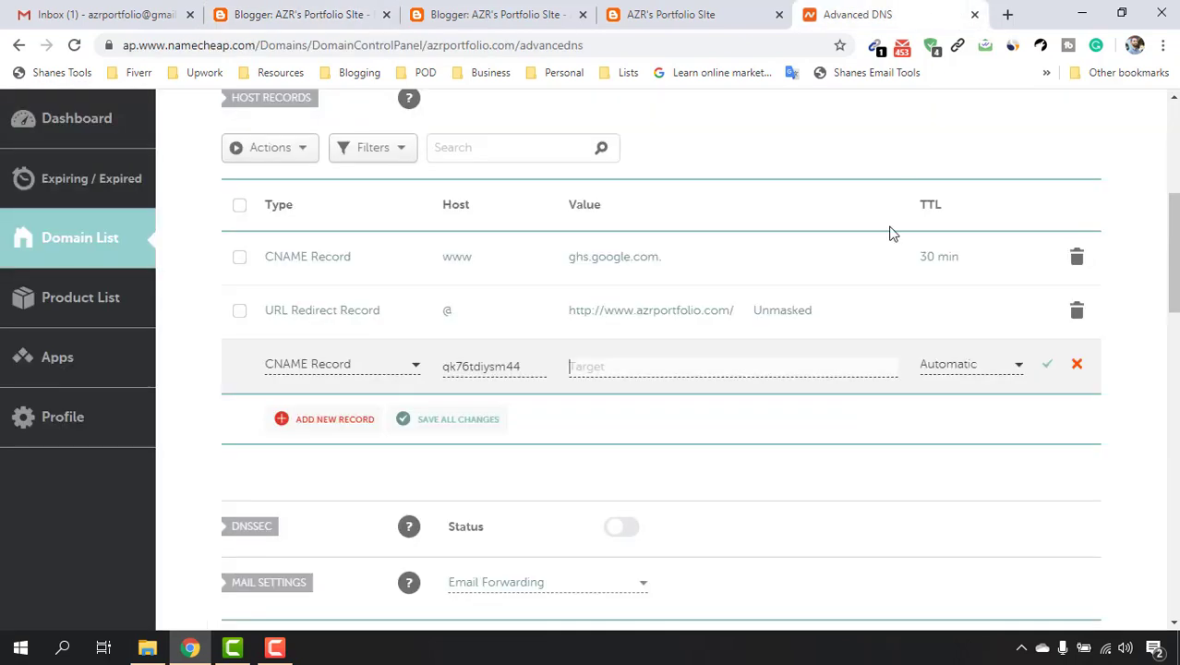
pyautogui.rightClick(652, 366)
pyautogui.click(652, 366)
pyautogui.rightClick(652, 366)
pyautogui.click(691, 185)
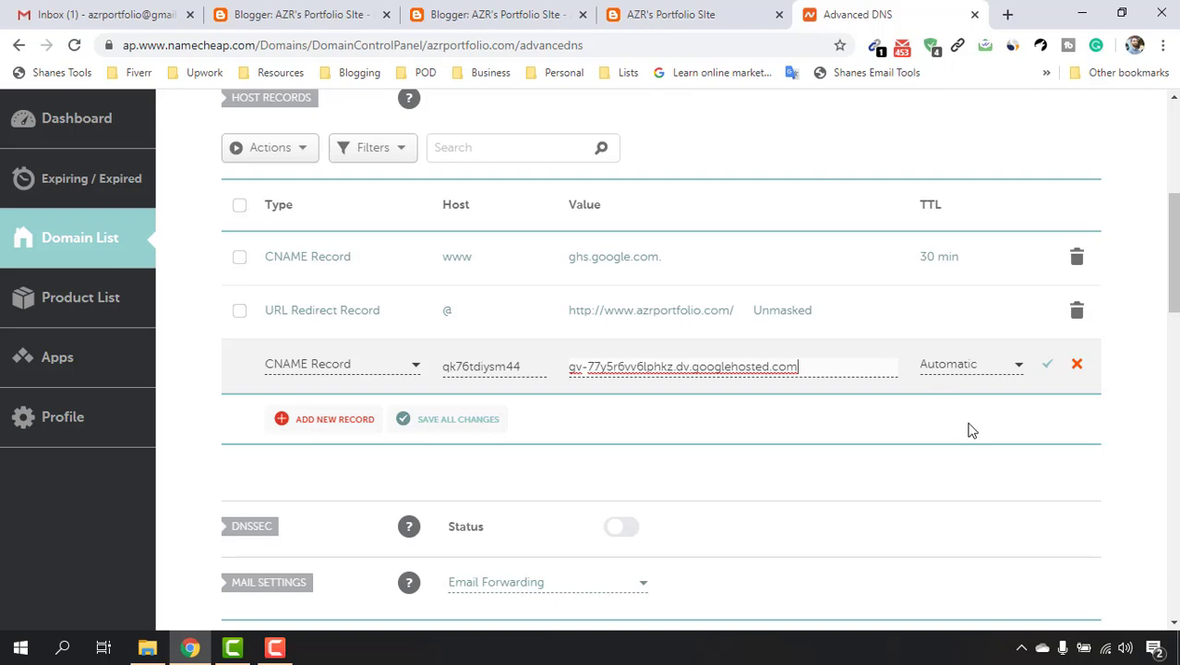
pyautogui.click(1048, 369)
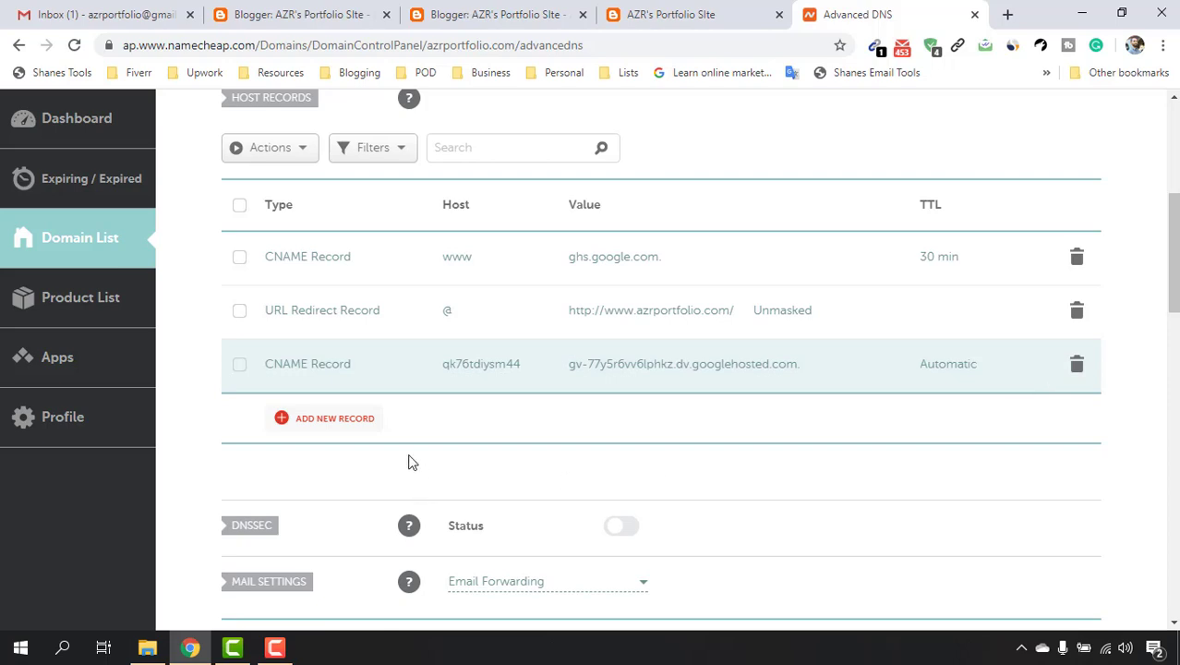
pyautogui.click(311, 12)
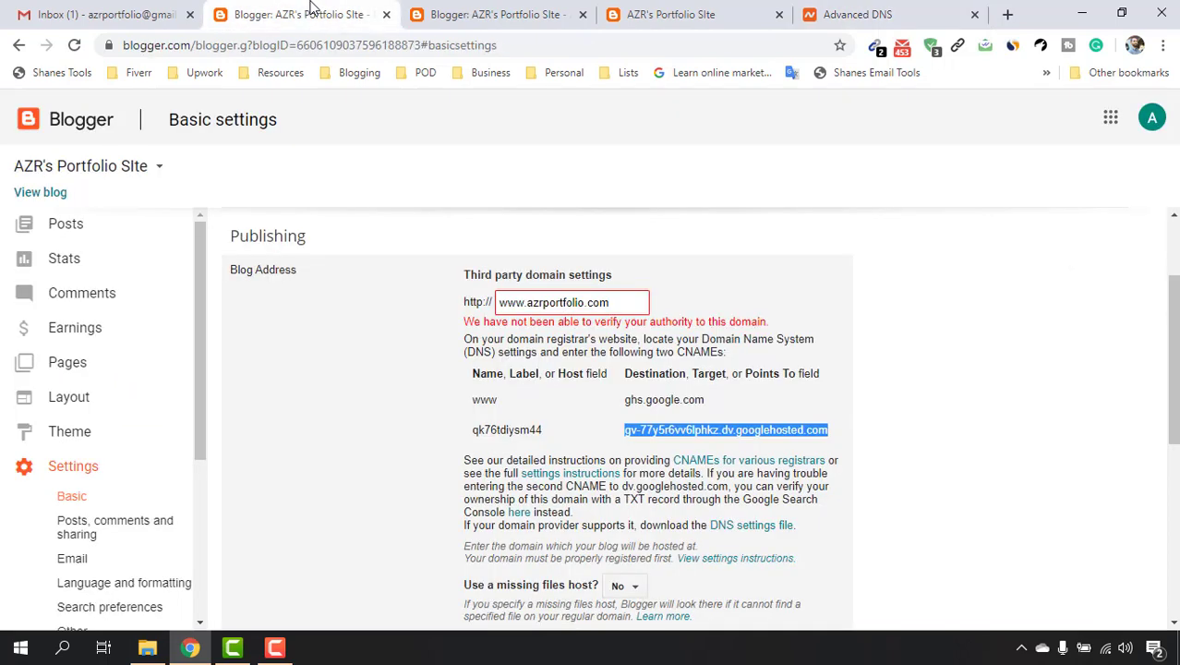
# Open Blogger's 'View settings instructions' link in a new tab.
pyautogui.rightClick(719, 560)
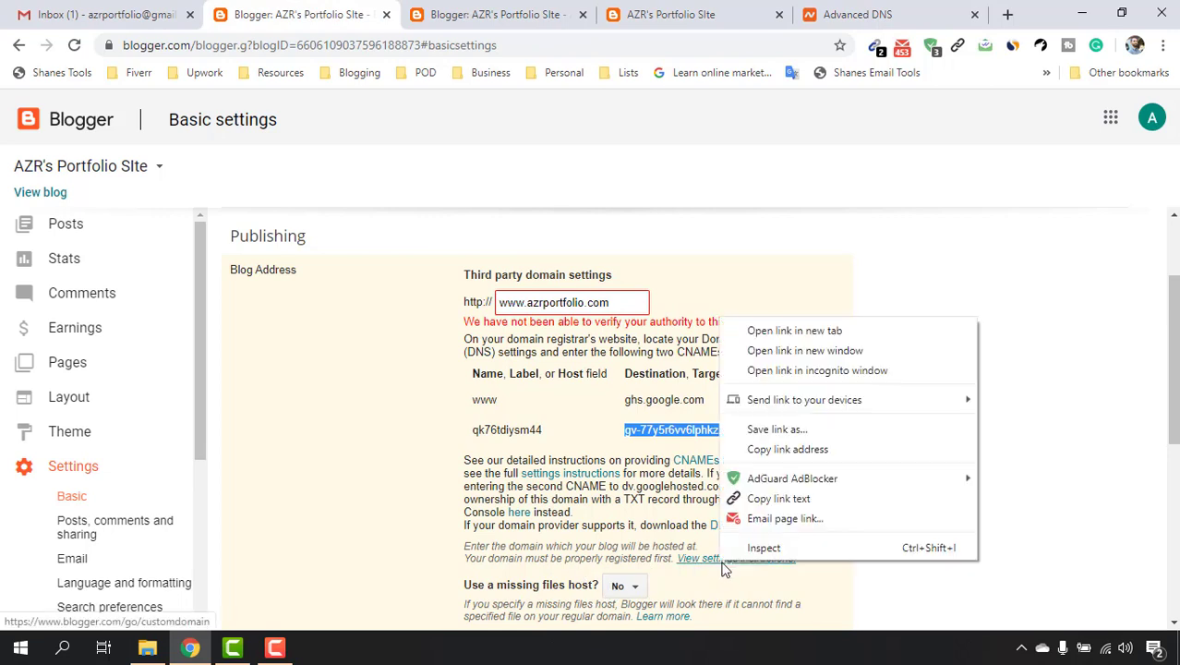
pyautogui.click(807, 330)
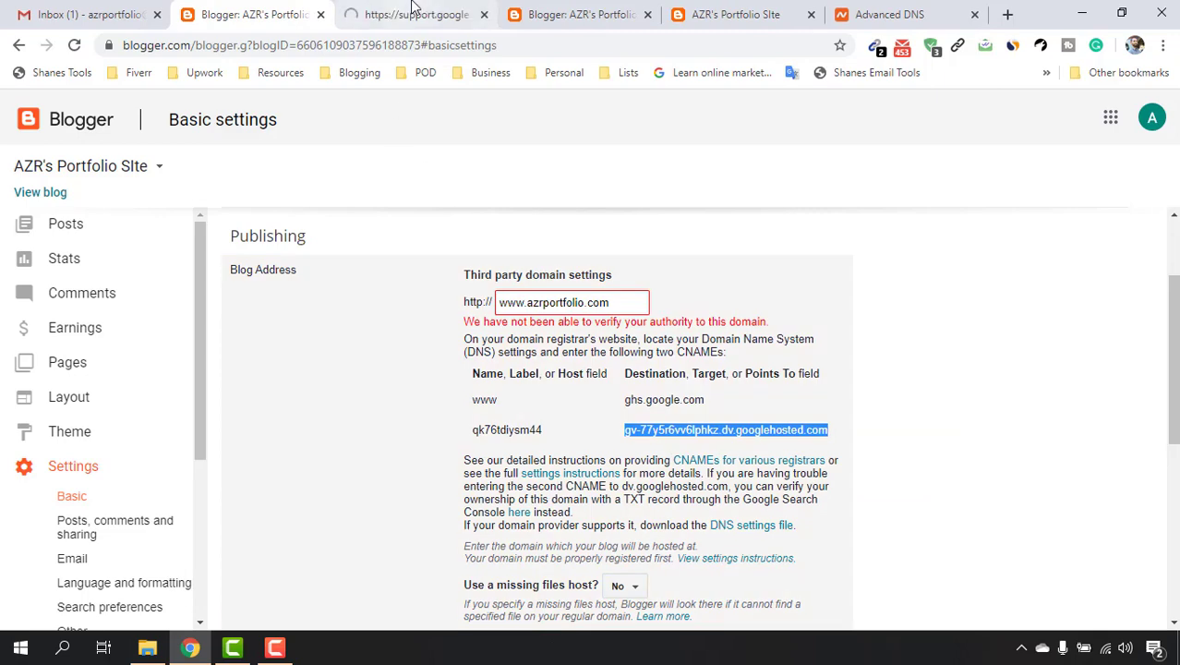
# Select Google's four A-record IPs under Step 3 of Blogger's custom-domain help, then return to Advanced DNS.
pyautogui.click(861, 13)
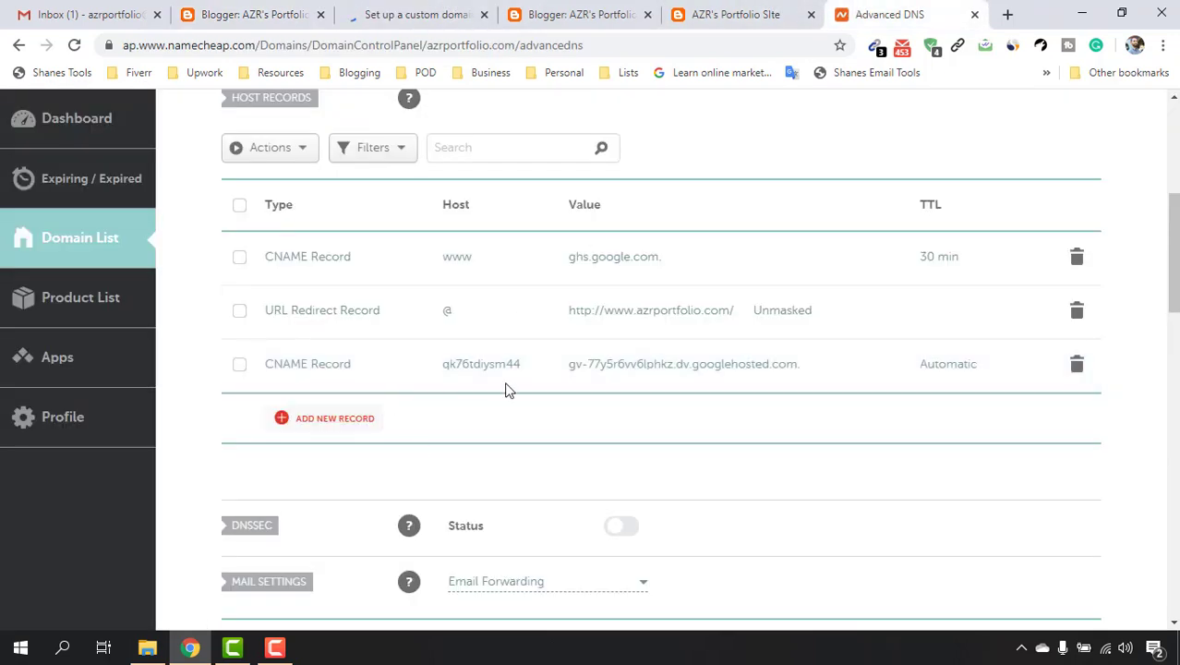
pyautogui.click(428, 12)
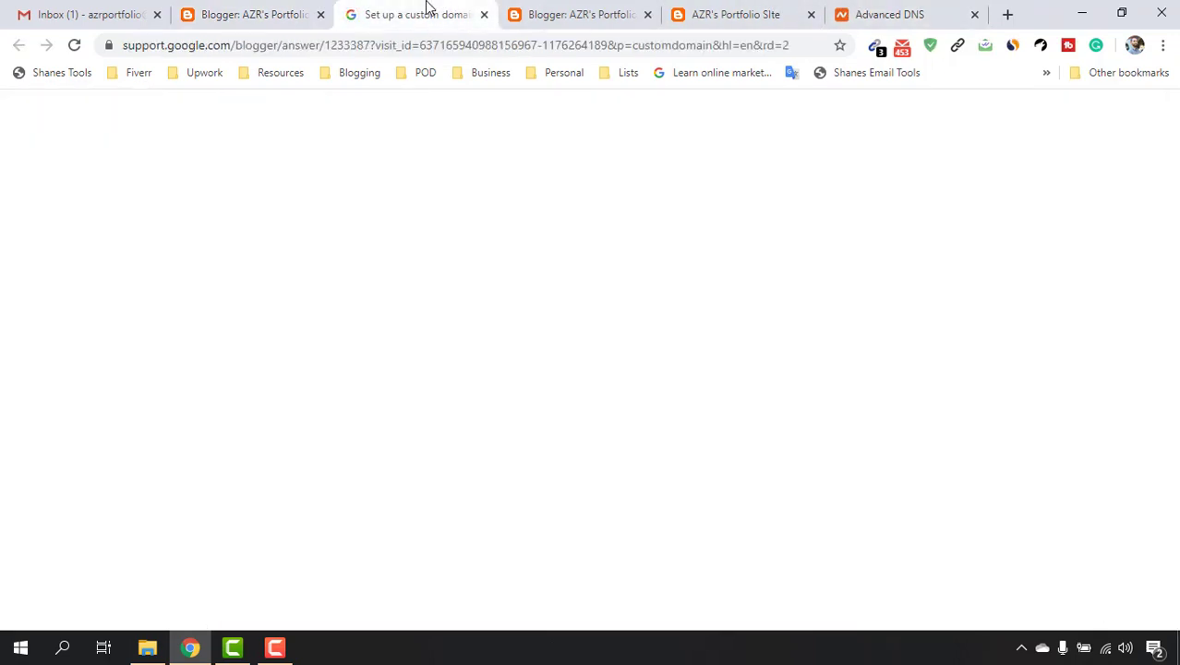
pyautogui.scroll(-1, 387, 405)
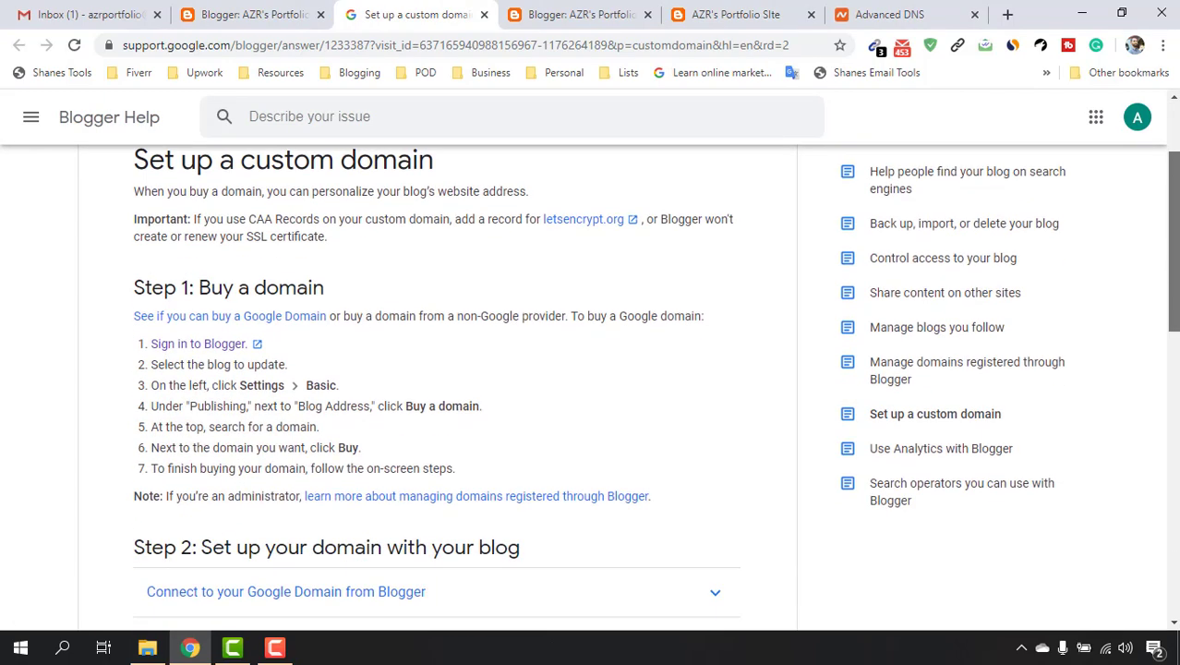
pyautogui.scroll(-5, 388, 397)
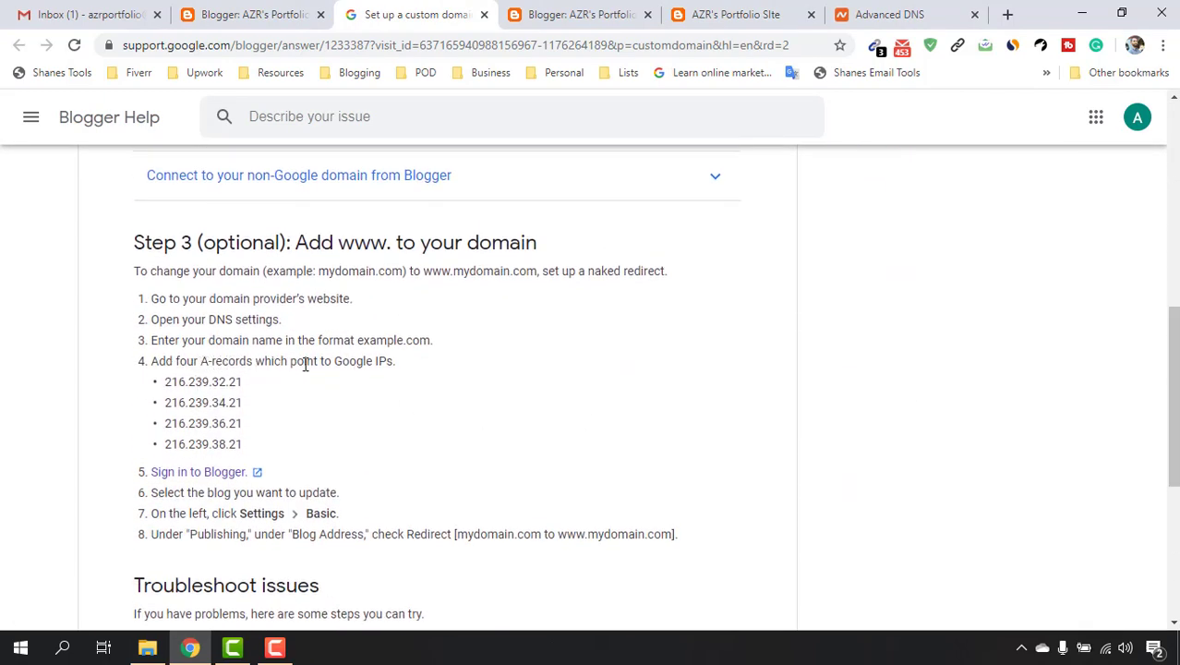
pyautogui.scroll(-1, 190, 279)
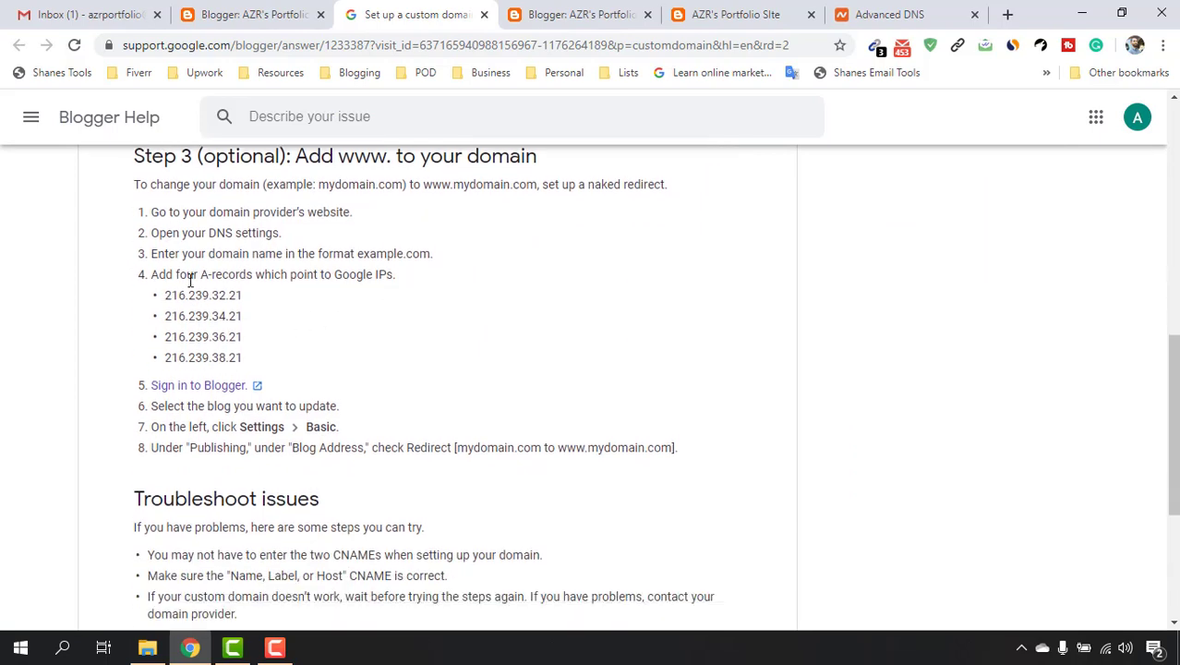
pyautogui.moveTo(166, 295); pyautogui.dragTo(245, 359)
pyautogui.click(889, 14)
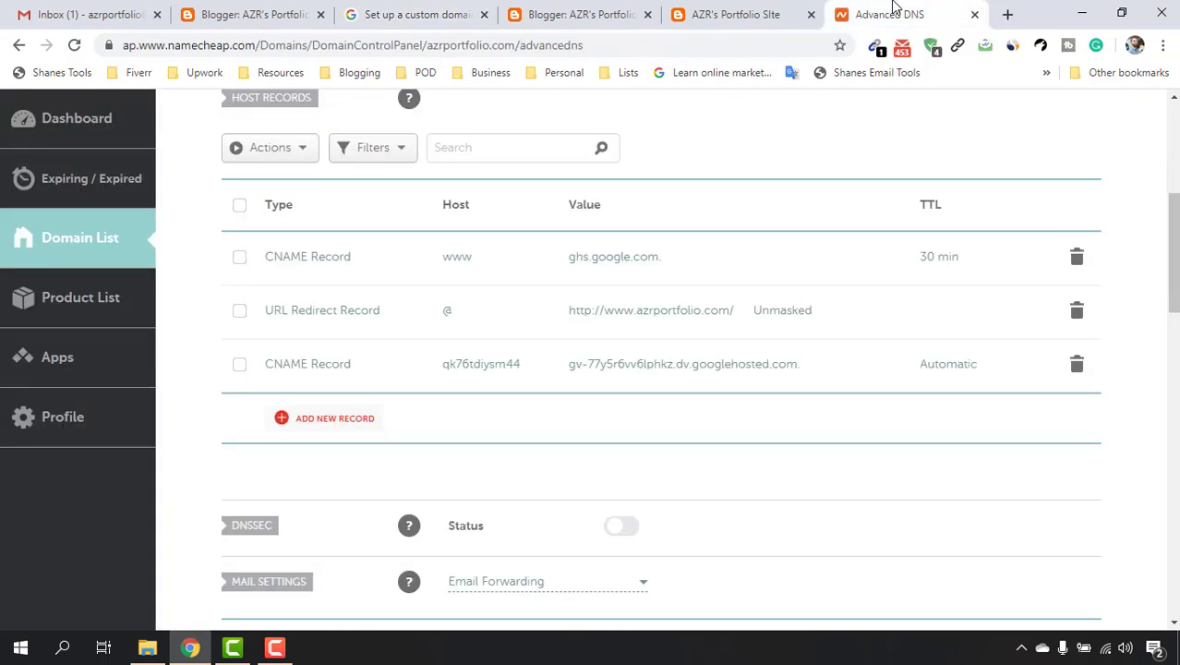
# Add a new A Record row to Namecheap's host records.
pyautogui.click(327, 420)
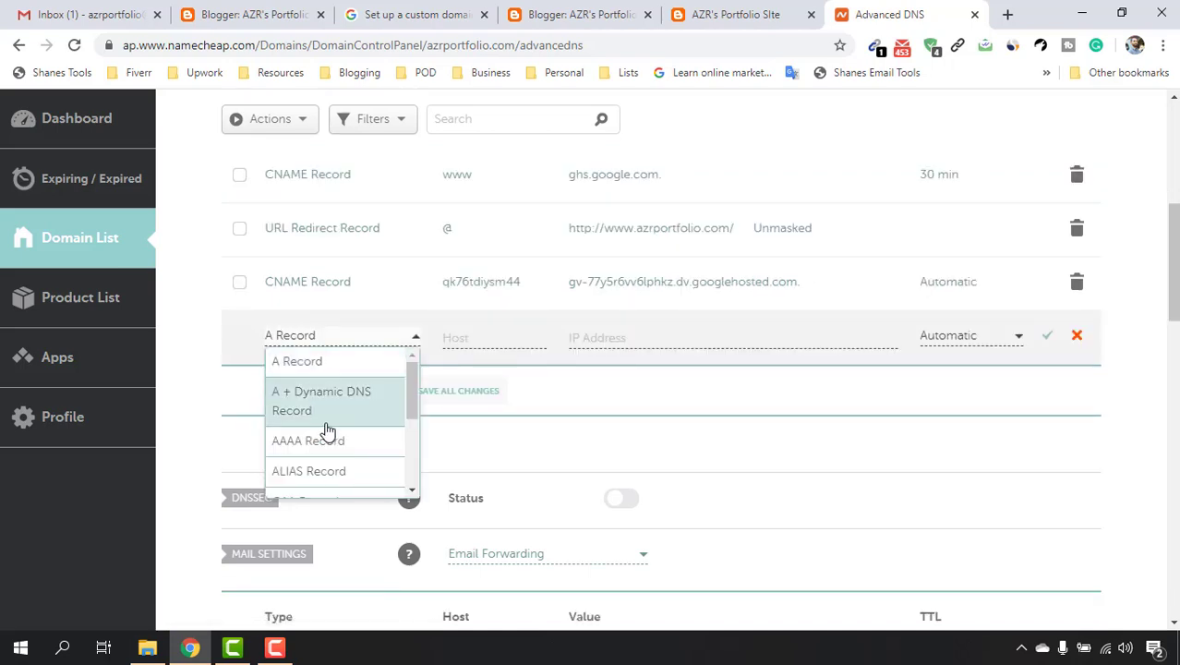
pyautogui.click(335, 364)
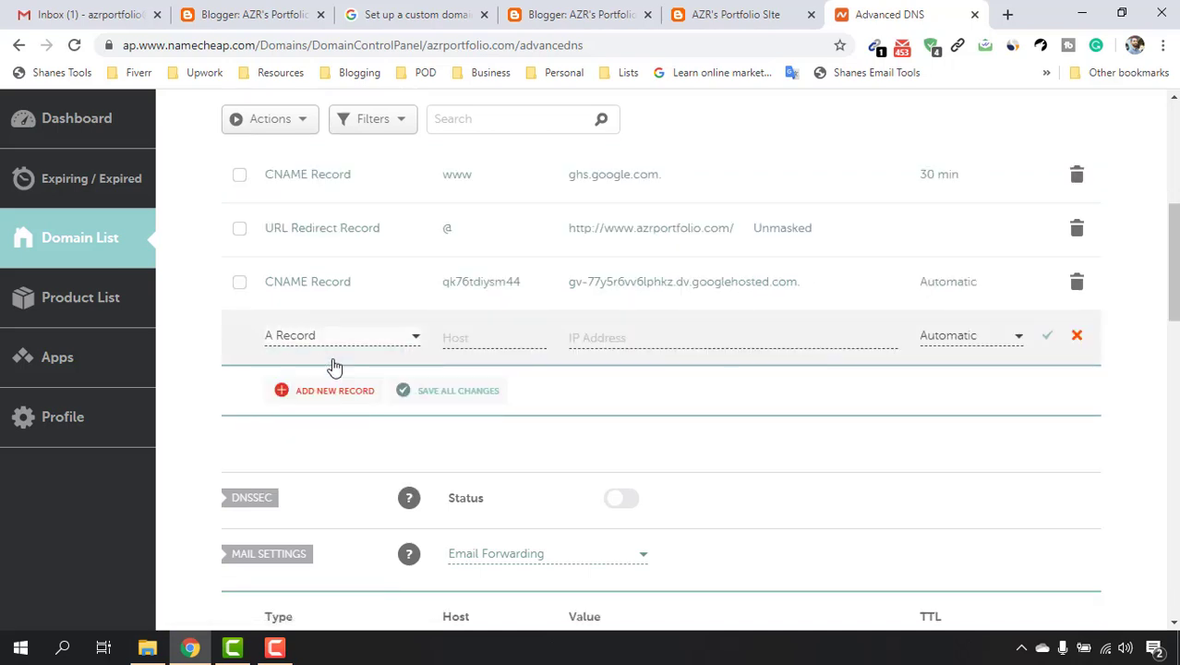
pyautogui.click(498, 338)
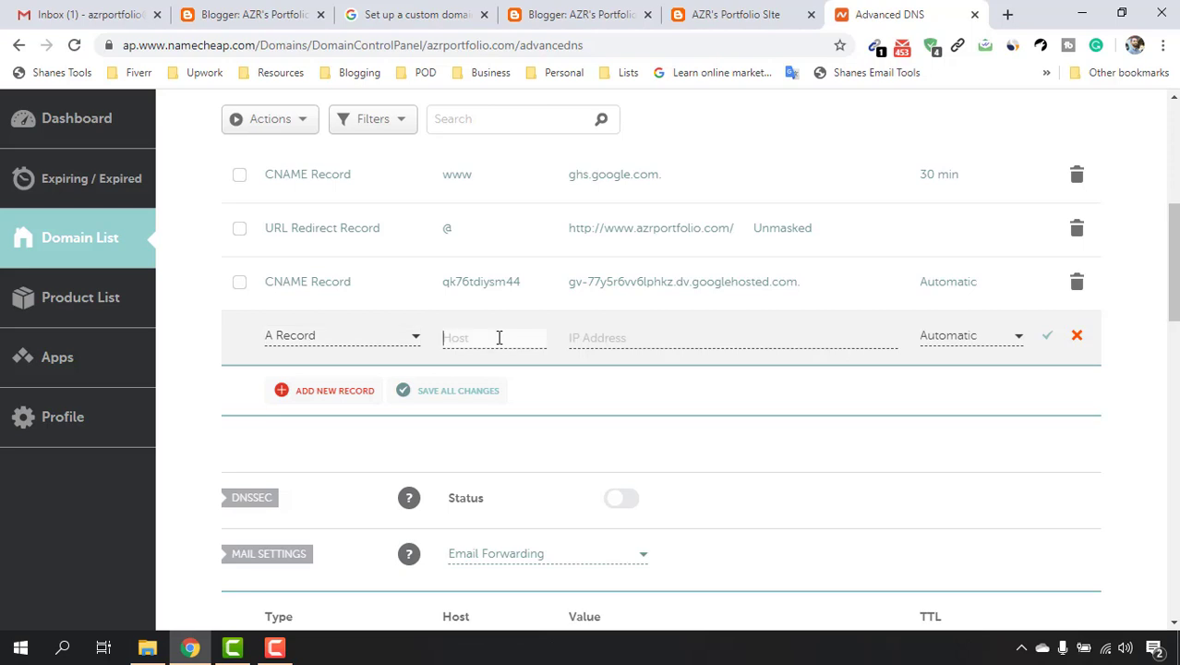
pyautogui.click(606, 337)
# Copy 216.239.32.21 from Blogger Help into the record's IP Address field and save it.
pyautogui.click(254, 14)
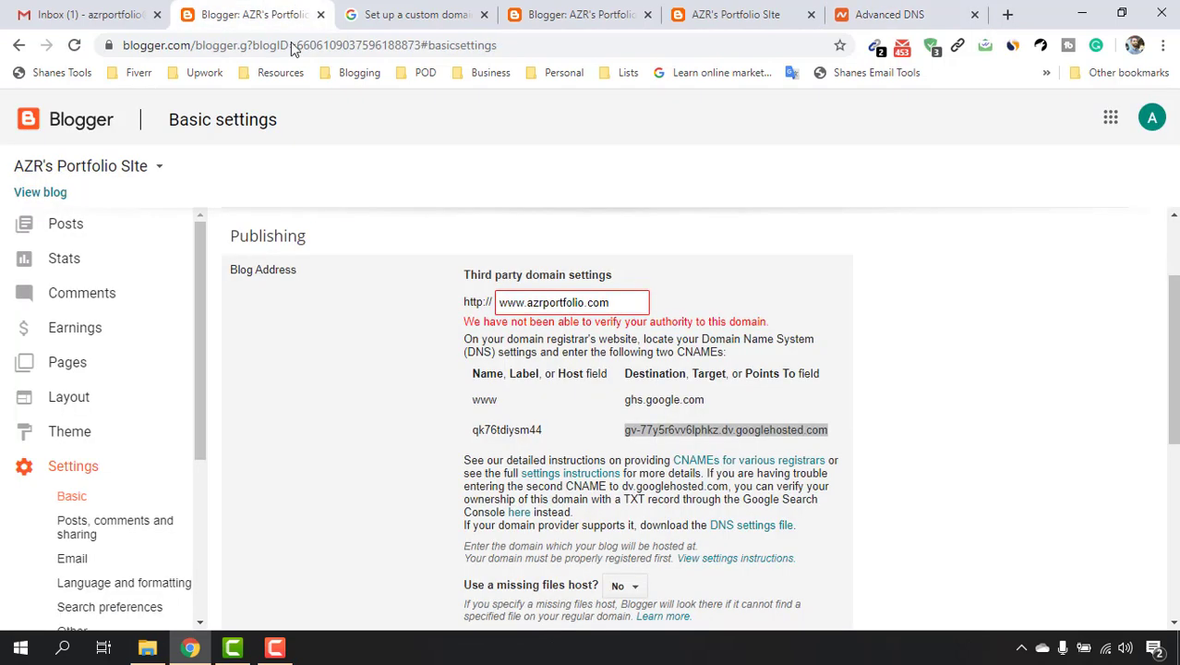
pyautogui.click(411, 14)
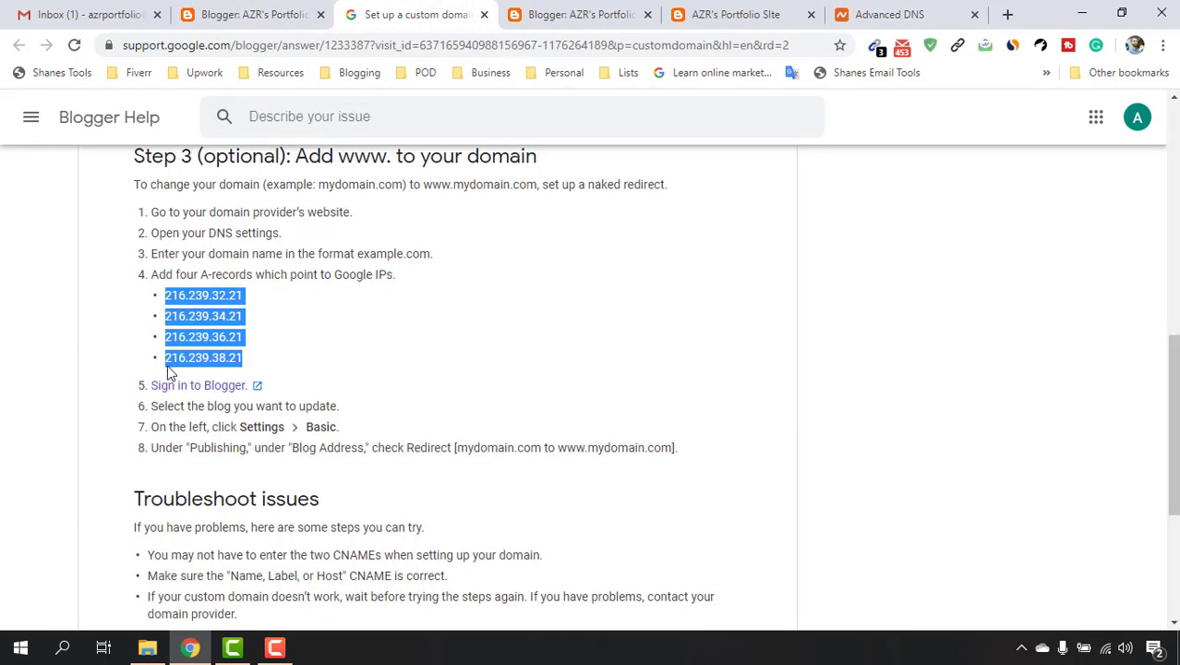
pyautogui.click(169, 295)
pyautogui.doubleClick(176, 294)
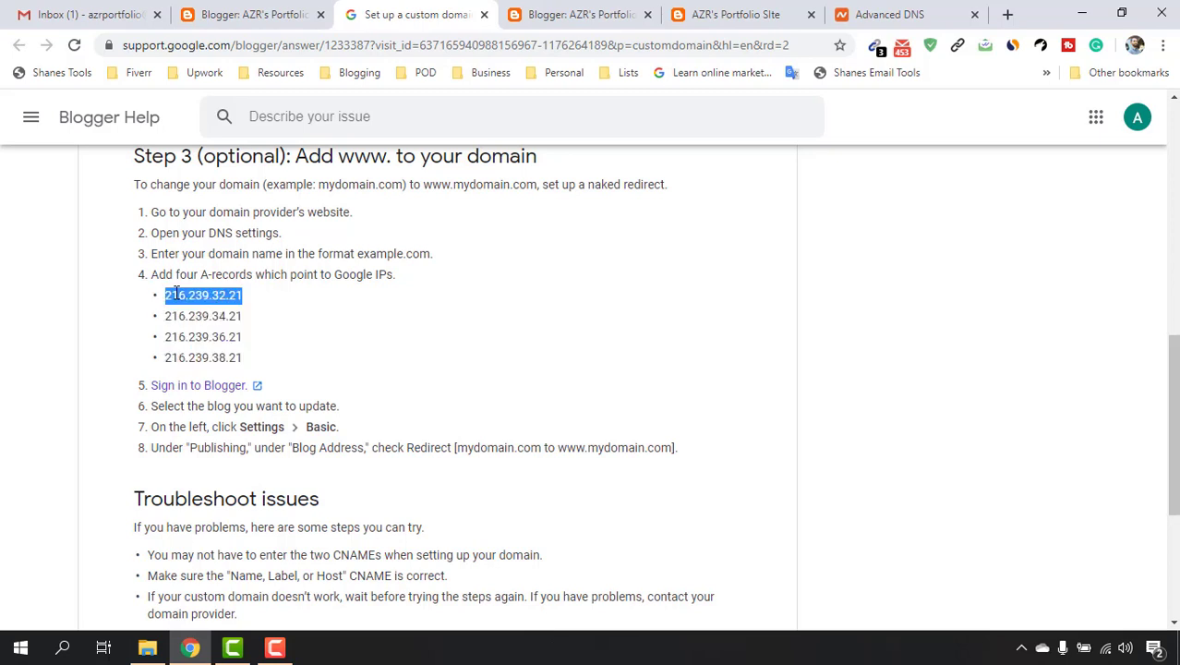
pyautogui.rightClick(212, 295)
pyautogui.click(255, 306)
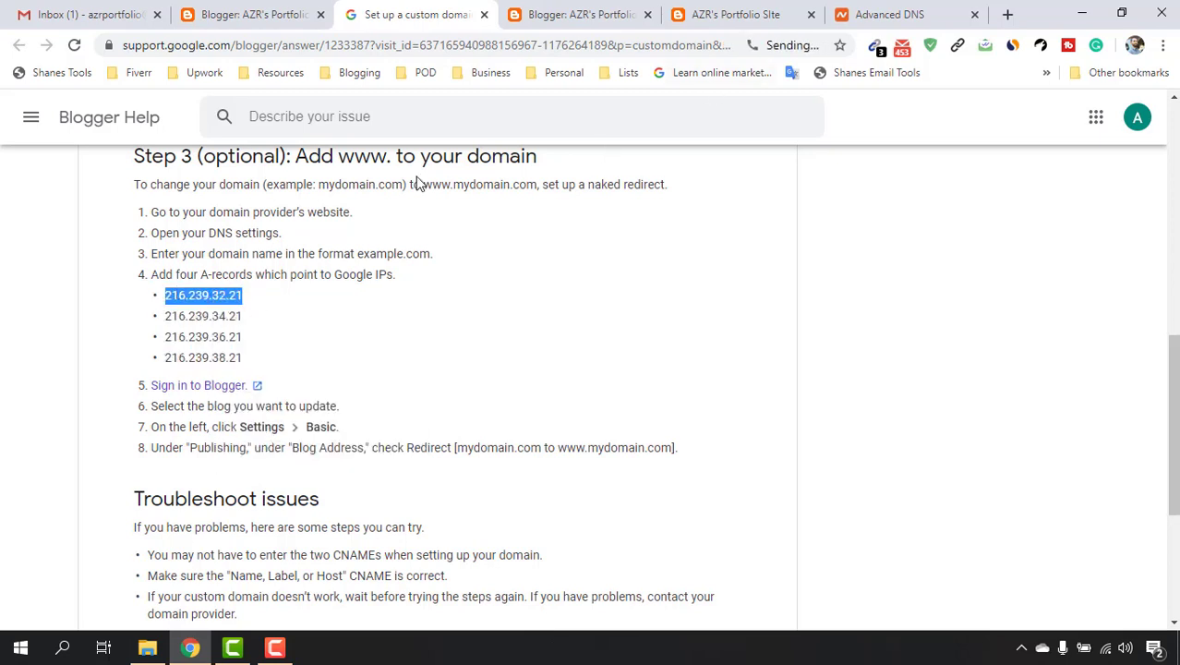
pyautogui.rightClick(214, 296)
pyautogui.click(238, 334)
pyautogui.click(888, 14)
pyautogui.rightClick(624, 340)
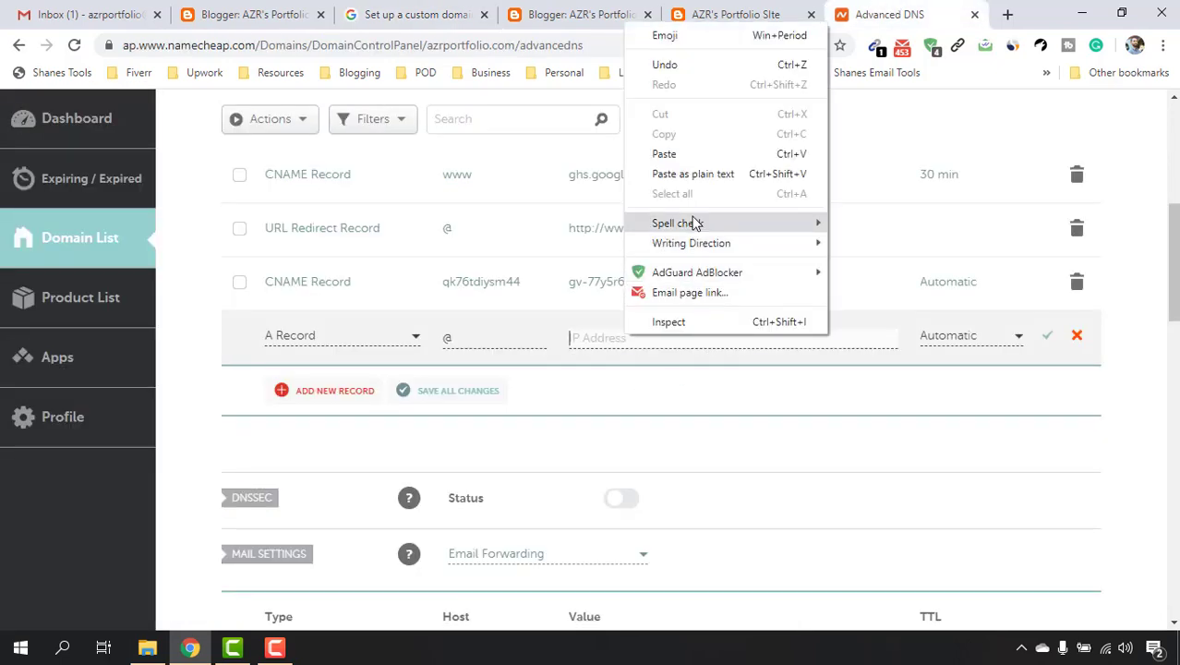
pyautogui.click(687, 157)
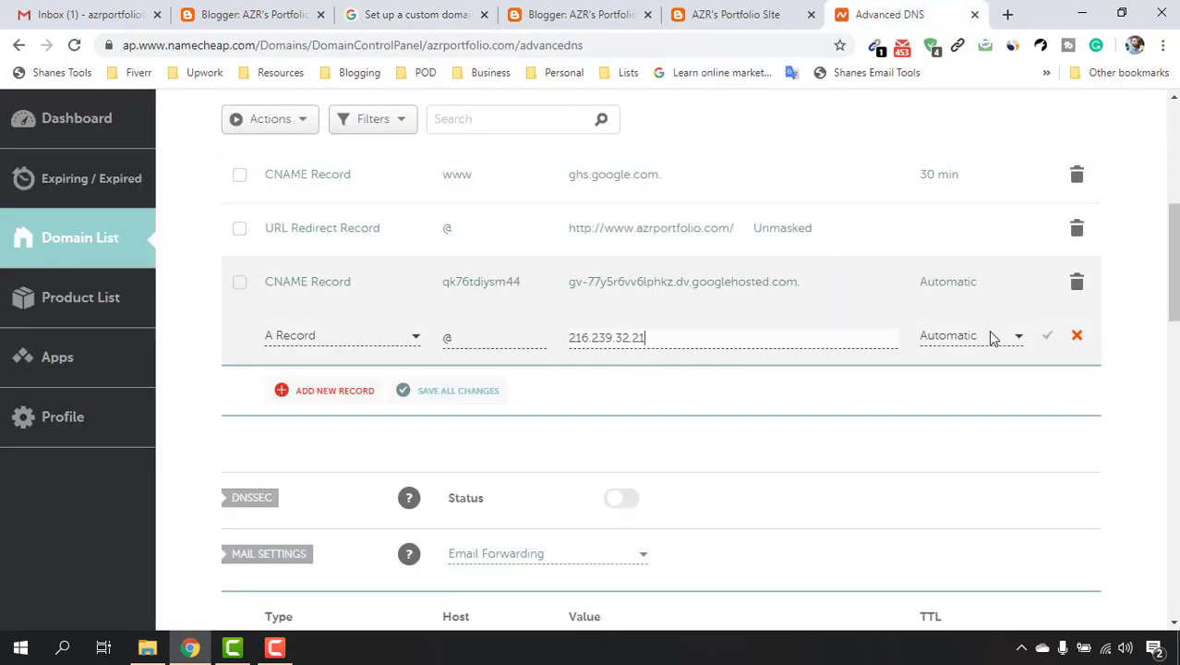
pyautogui.click(1050, 341)
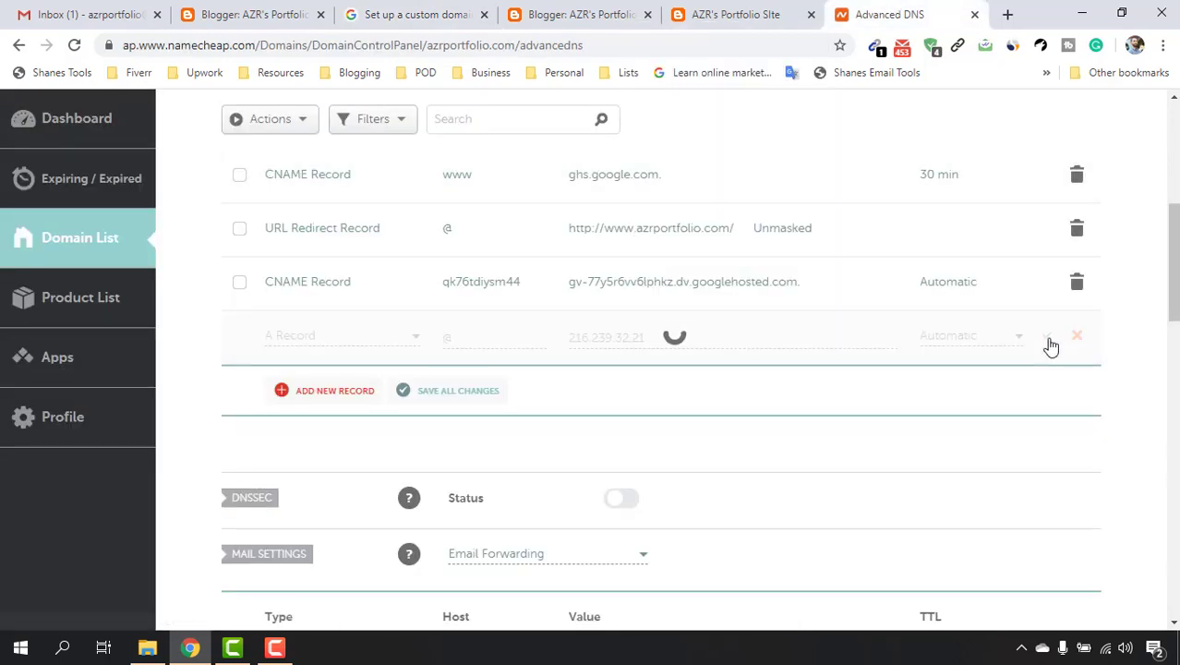
# Add a second A Record row with host @.
pyautogui.click(310, 392)
pyautogui.click(312, 393)
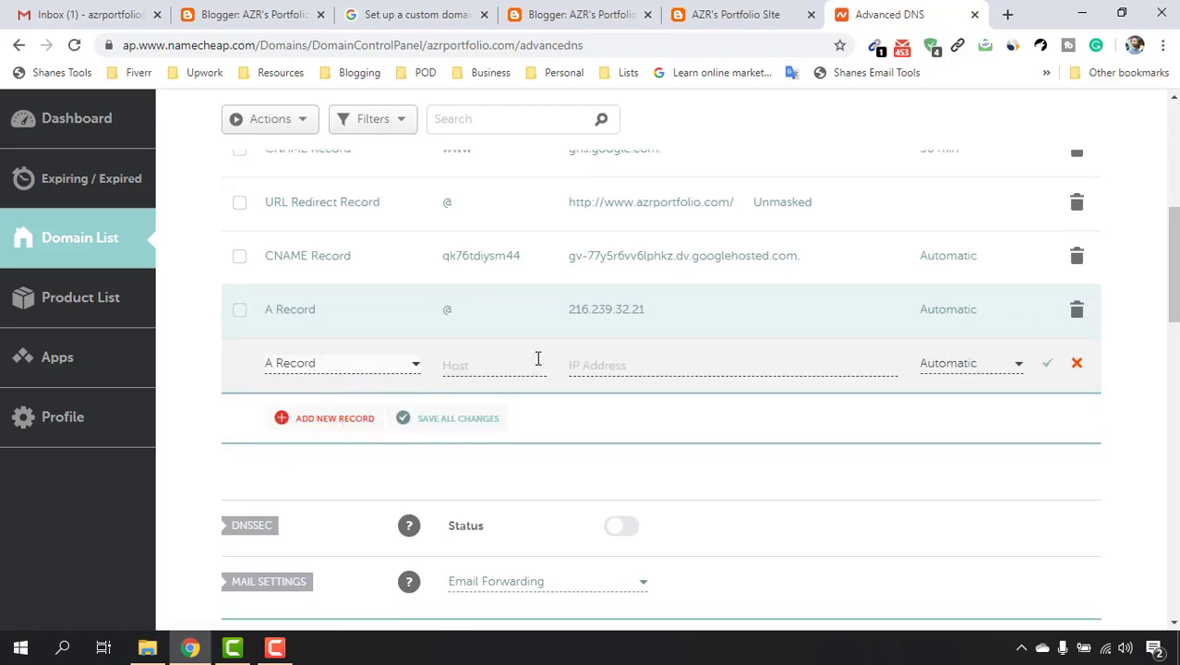
pyautogui.click(507, 368)
pyautogui.write('#')
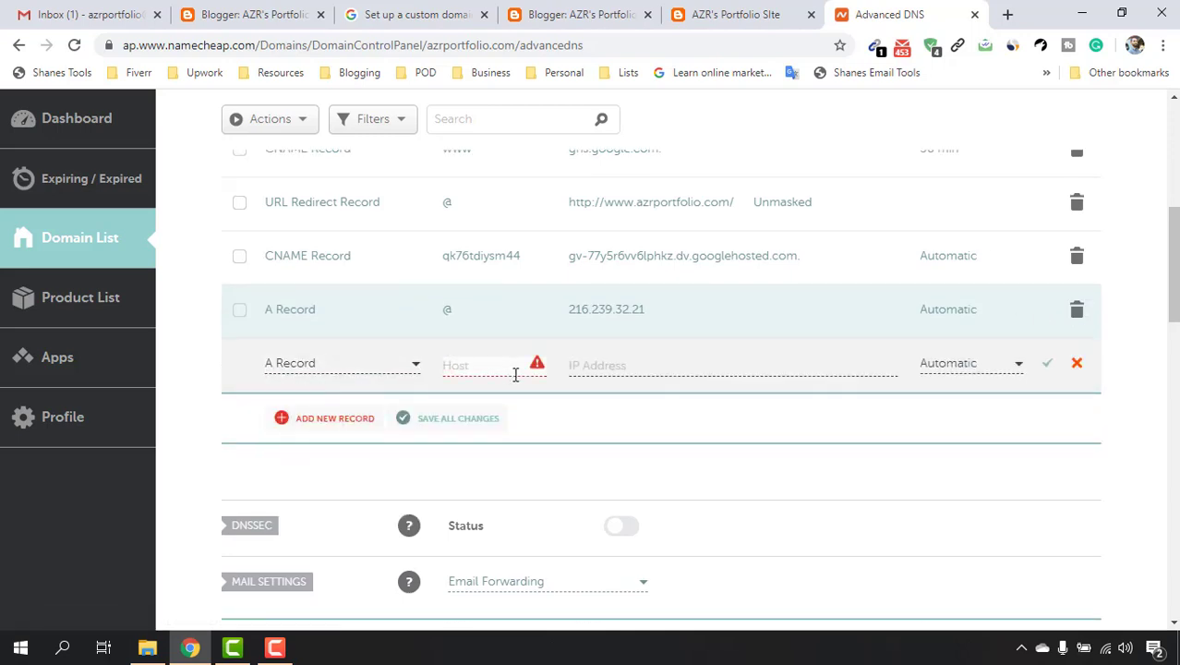
pyautogui.write('@')
pyautogui.click(249, 14)
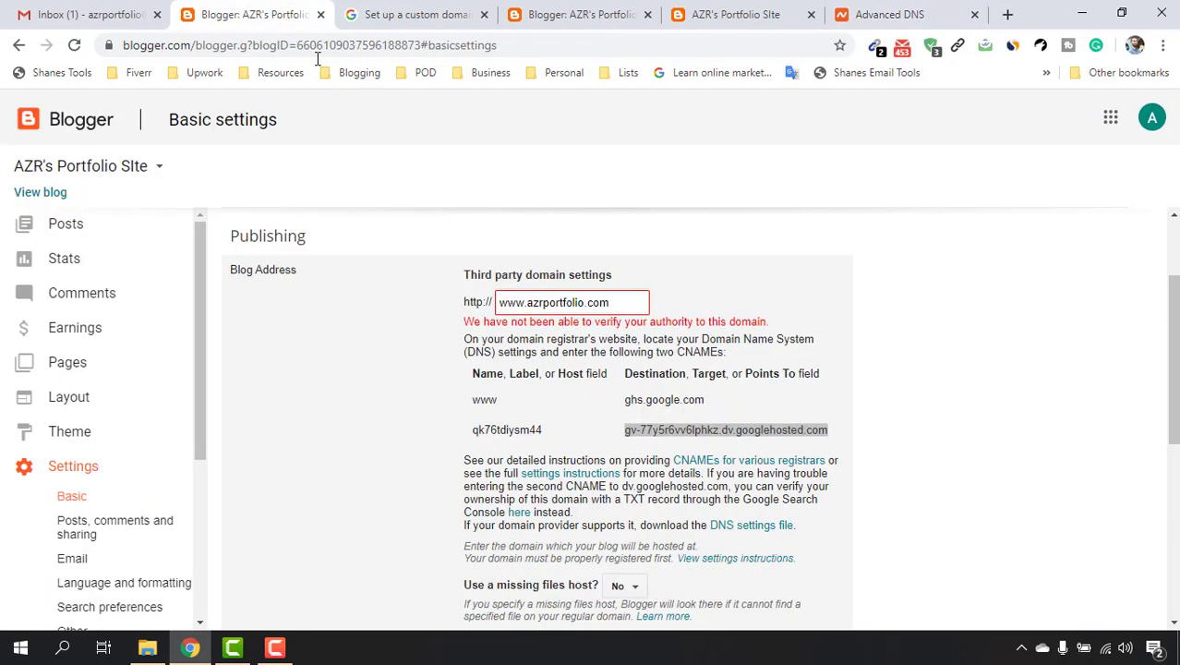
pyautogui.click(420, 14)
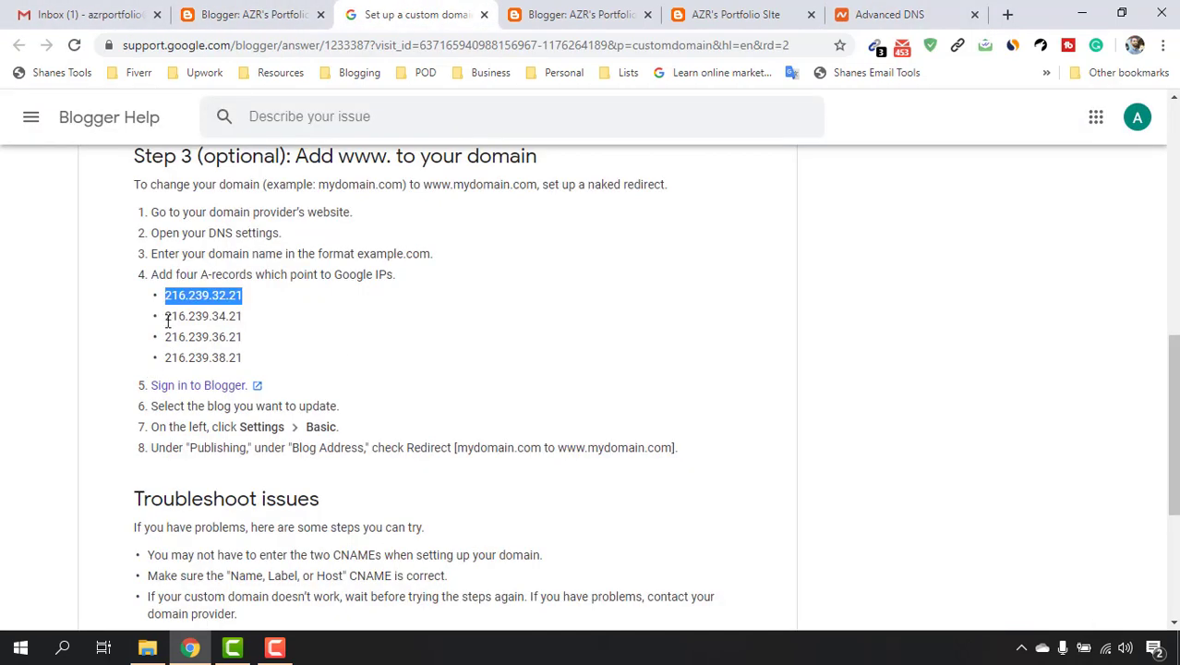
# Copy 216.239.34.21 from the help page into the second record's IP Address field.
pyautogui.doubleClick(209, 315)
pyautogui.rightClick(222, 314)
pyautogui.click(242, 326)
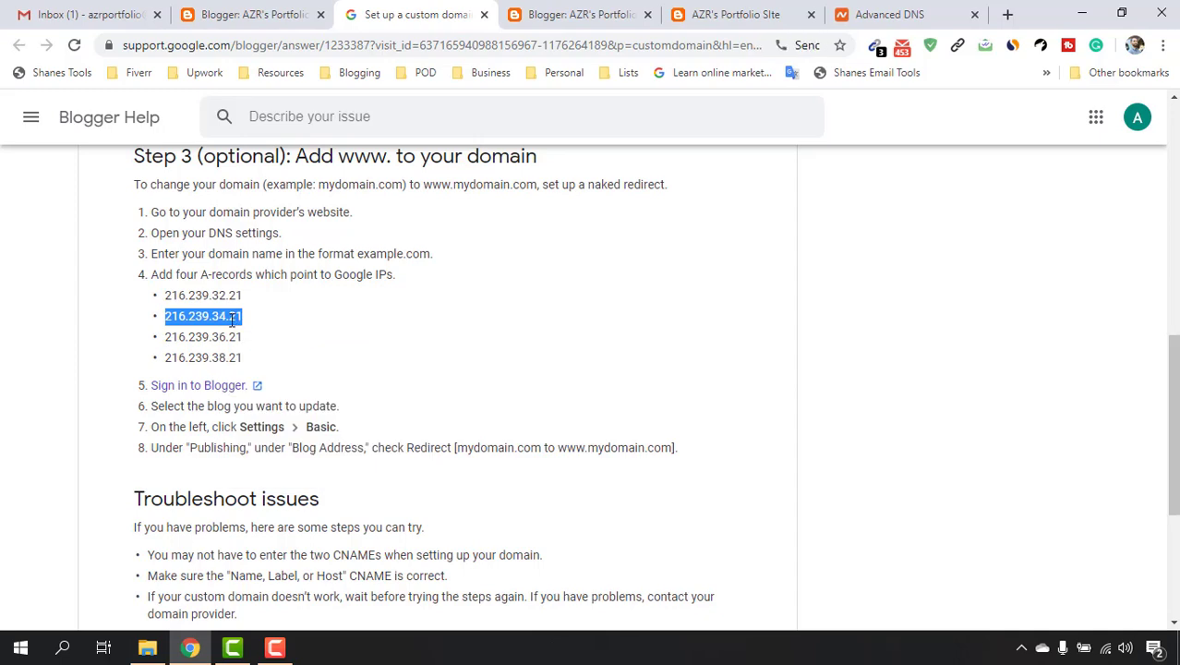
pyautogui.rightClick(231, 316)
pyautogui.click(266, 358)
pyautogui.click(888, 14)
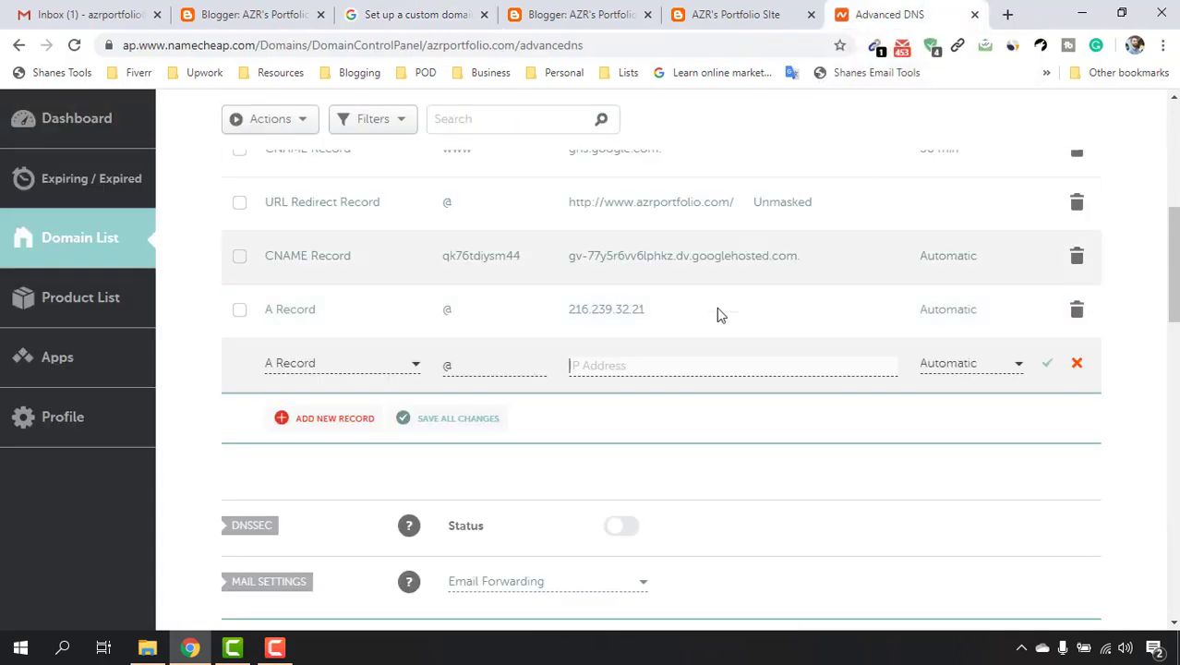
pyautogui.rightClick(599, 371)
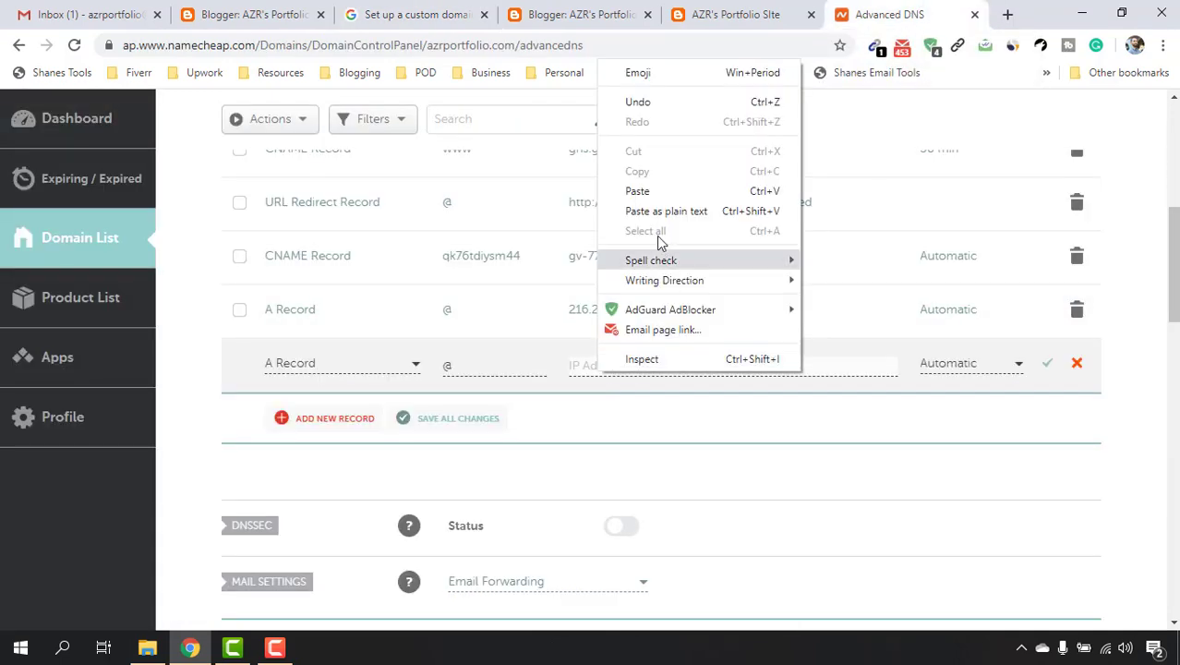
pyautogui.click(637, 190)
# Copy the third IP 216.239.36.21, then save the 216.239.34.21 A record.
pyautogui.click(277, 11)
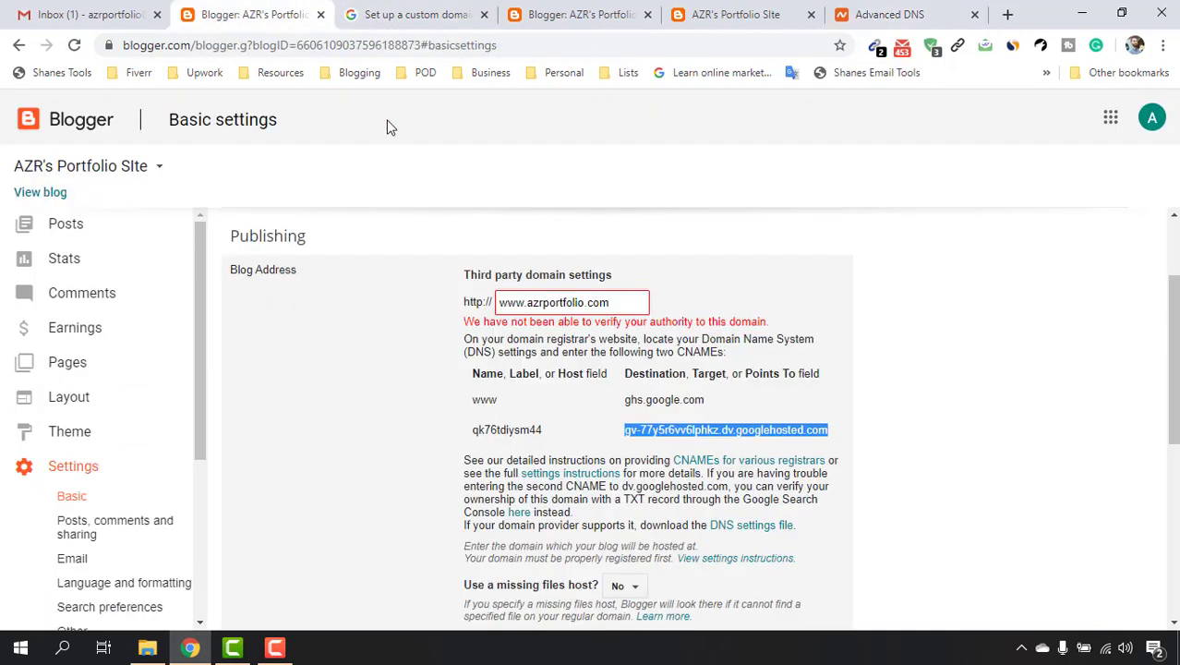
pyautogui.click(416, 11)
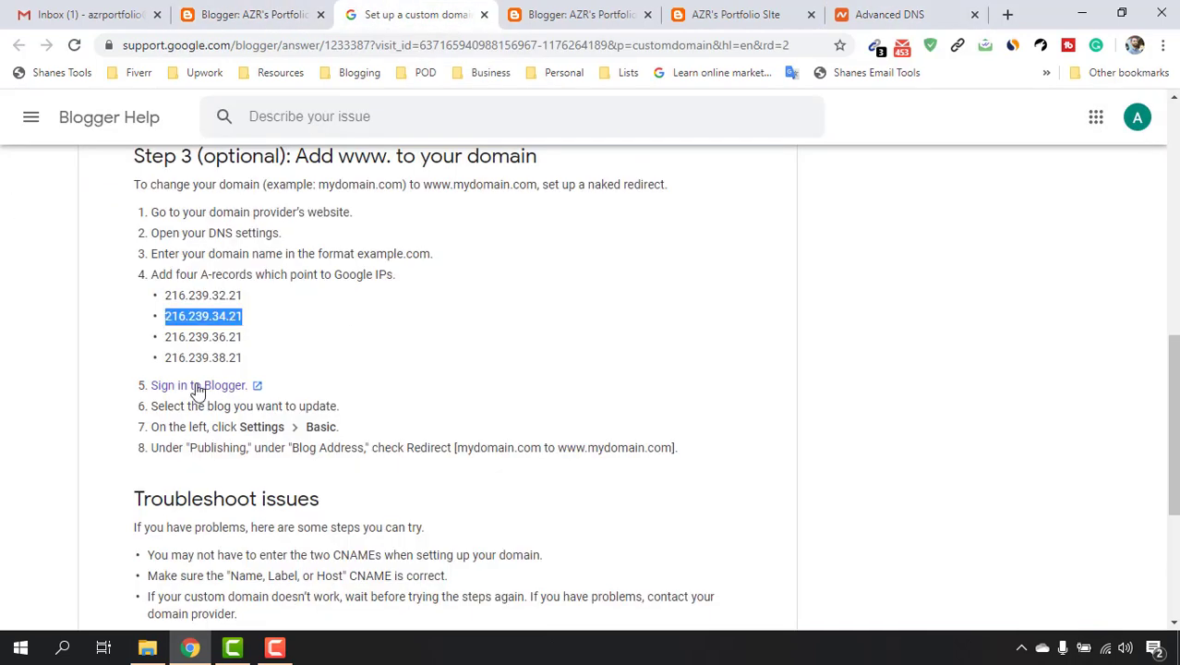
pyautogui.doubleClick(171, 337)
pyautogui.rightClick(212, 342)
pyautogui.click(250, 383)
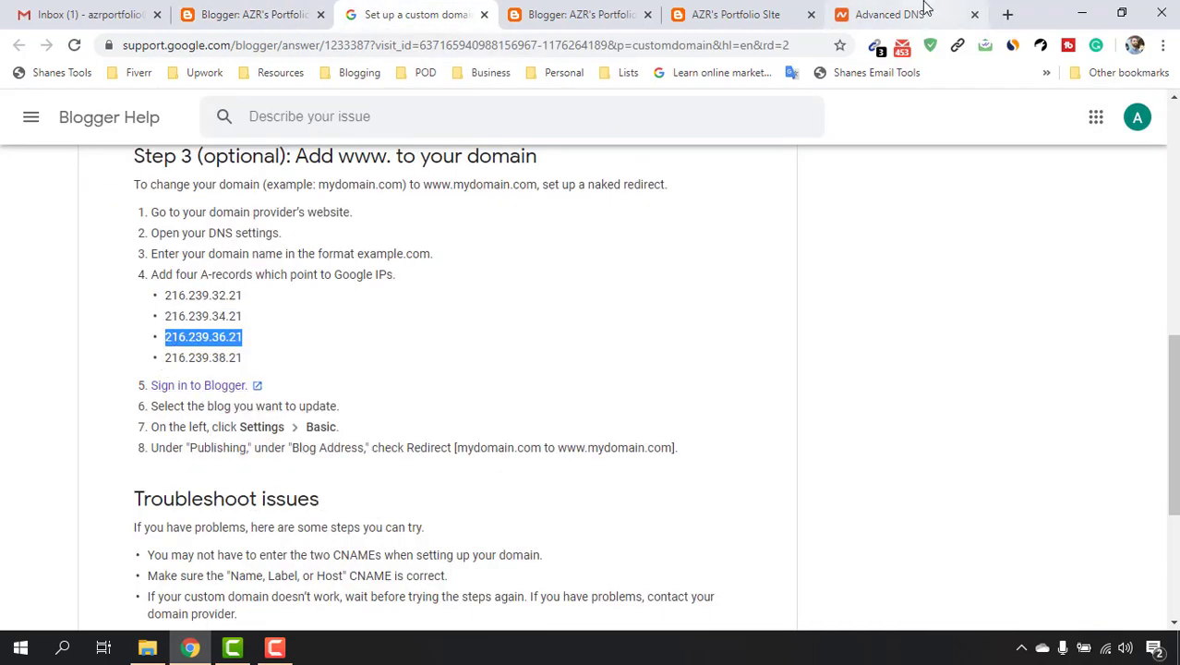
pyautogui.click(914, 14)
pyautogui.click(1046, 363)
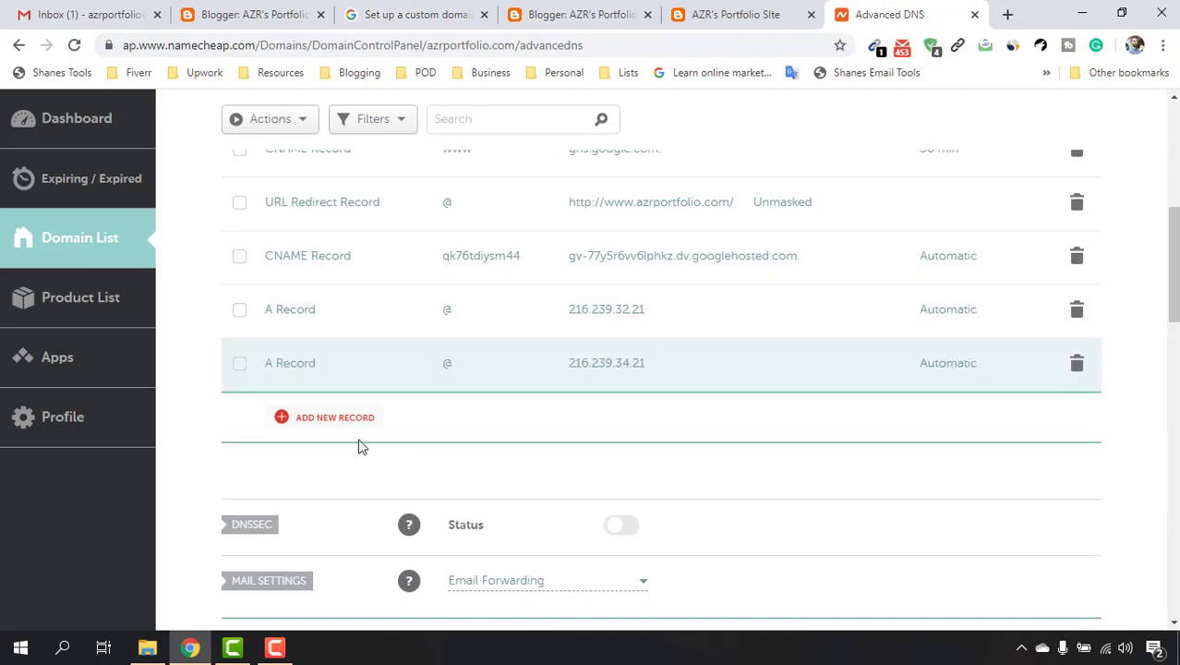
# Add and save an A record pointing to 216.239.36.21.
pyautogui.click(338, 419)
pyautogui.click(314, 390)
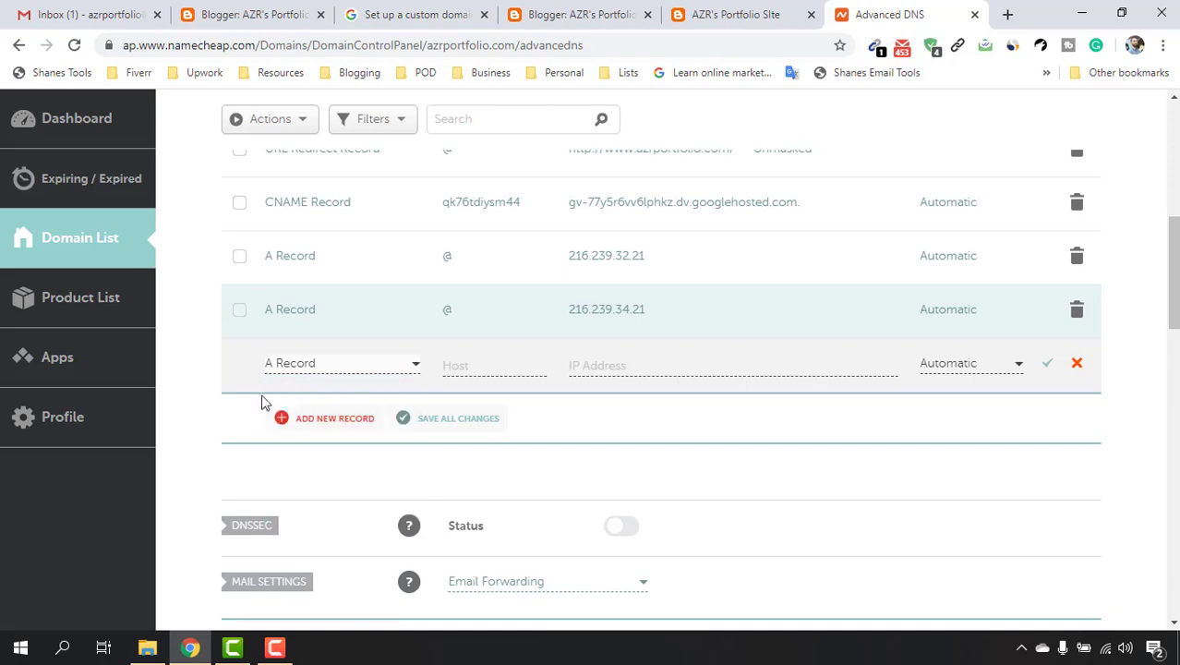
pyautogui.click(499, 364)
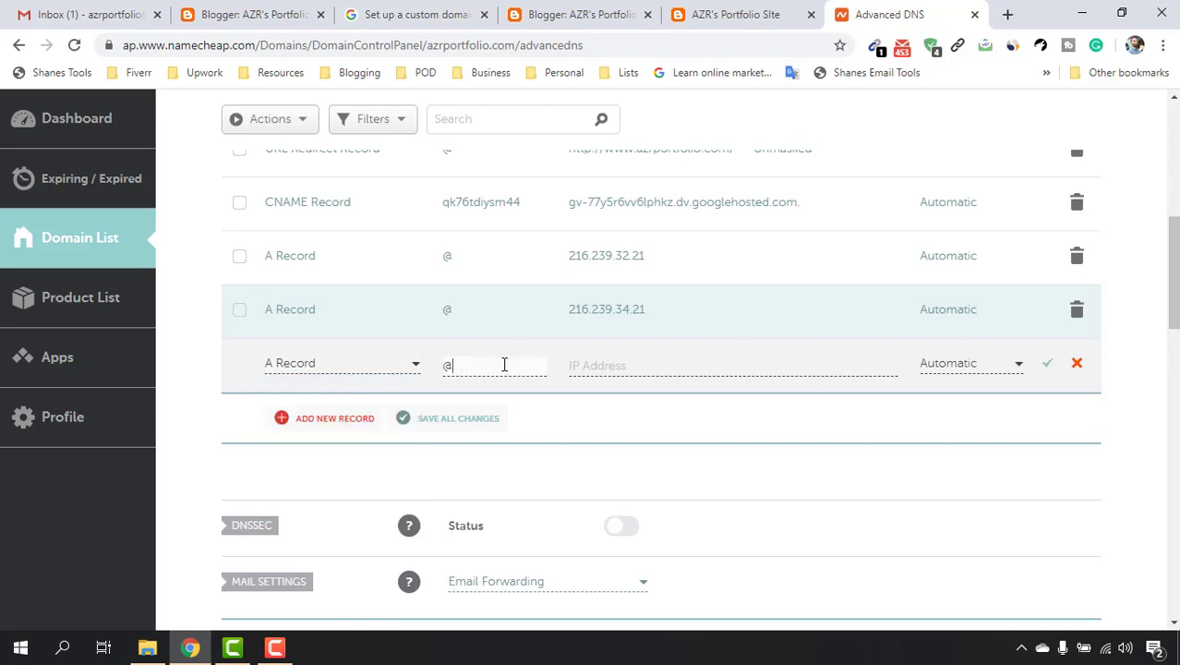
pyautogui.rightClick(623, 367)
pyautogui.click(692, 184)
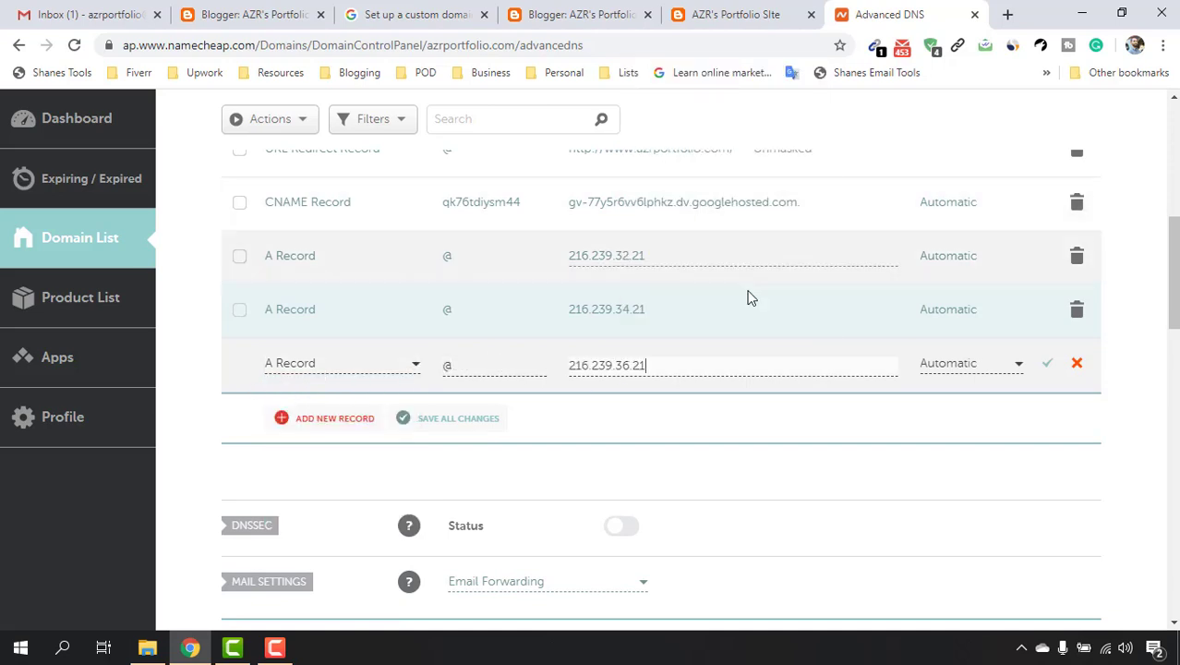
pyautogui.click(1047, 365)
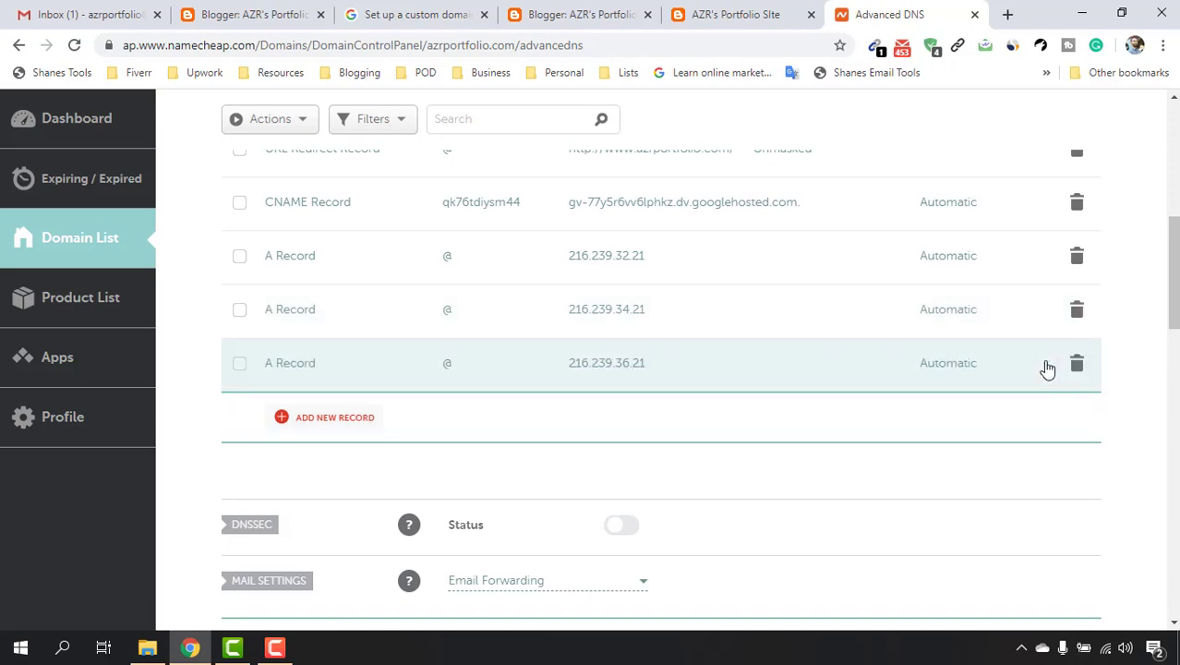
# Add and save a fourth @ A record with IP 216.239.38.21 copied from Blogger Help.
pyautogui.click(319, 429)
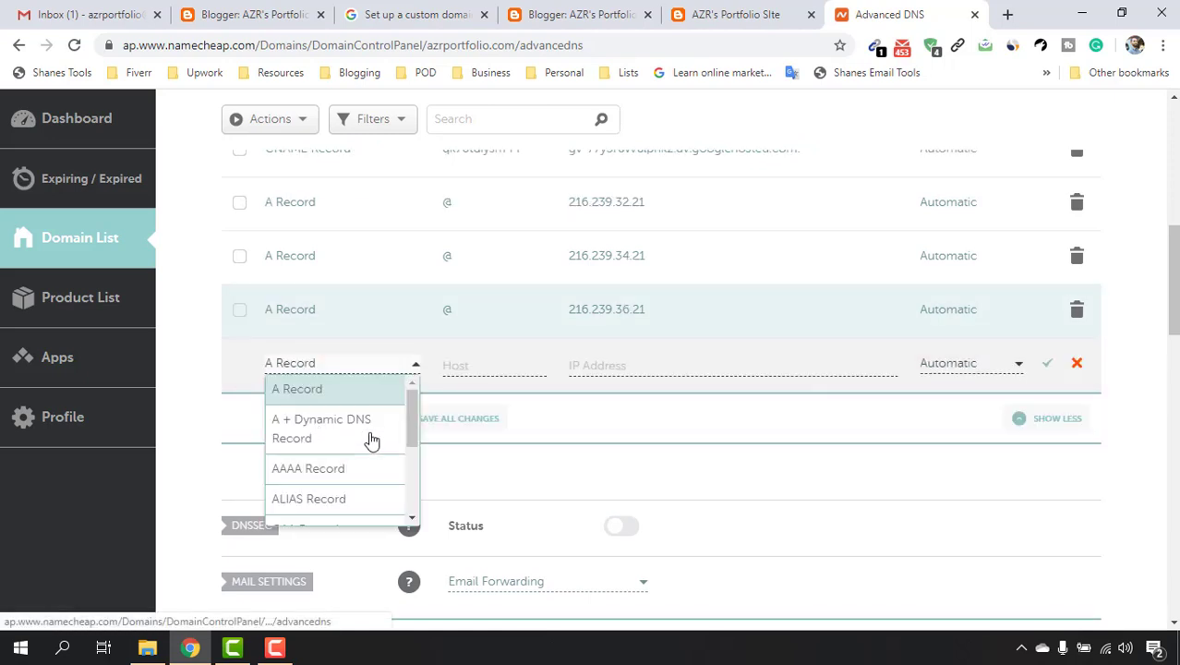
pyautogui.click(410, 395)
pyautogui.click(484, 359)
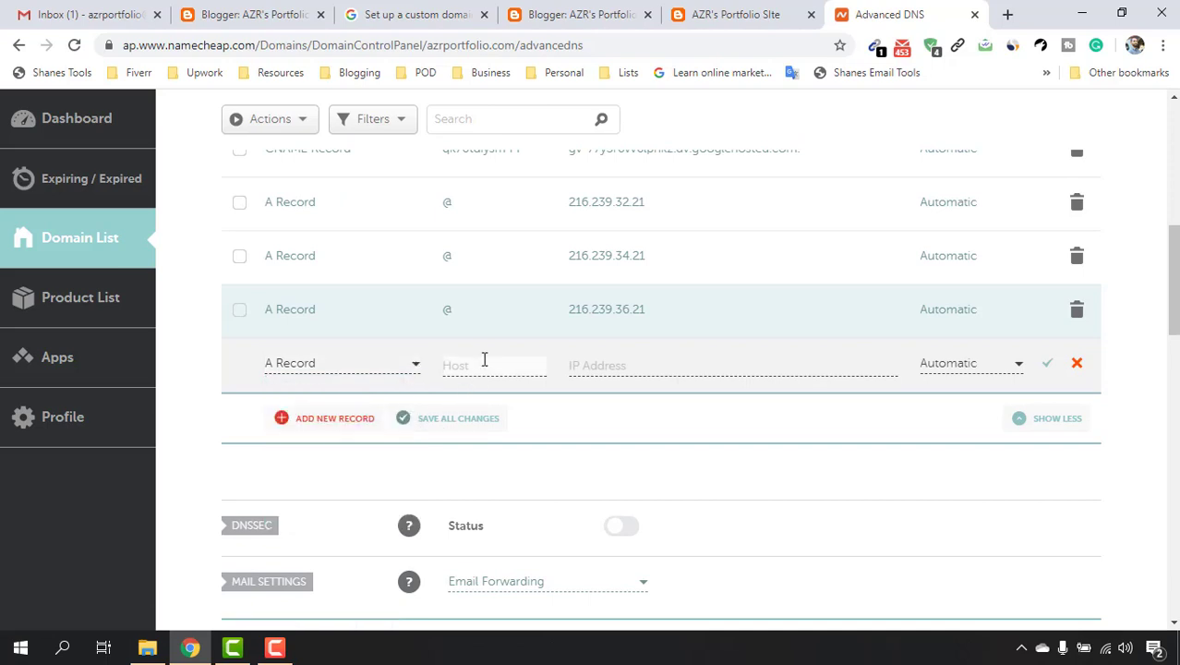
pyautogui.write('@')
pyautogui.click(420, 14)
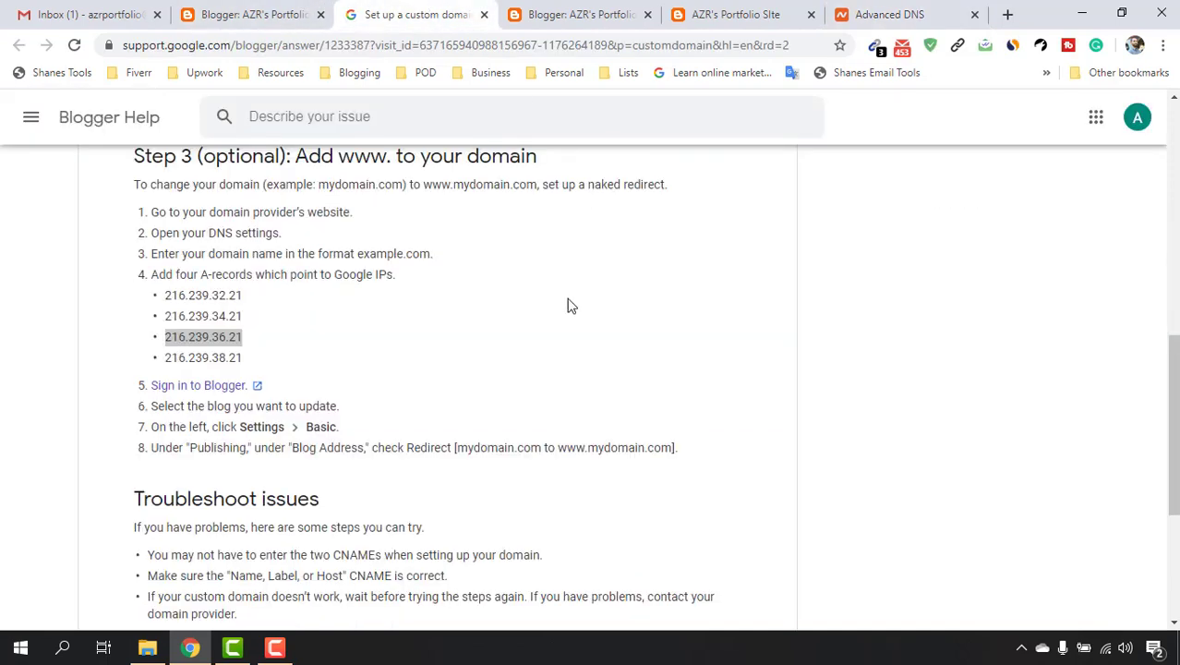
pyautogui.doubleClick(219, 358)
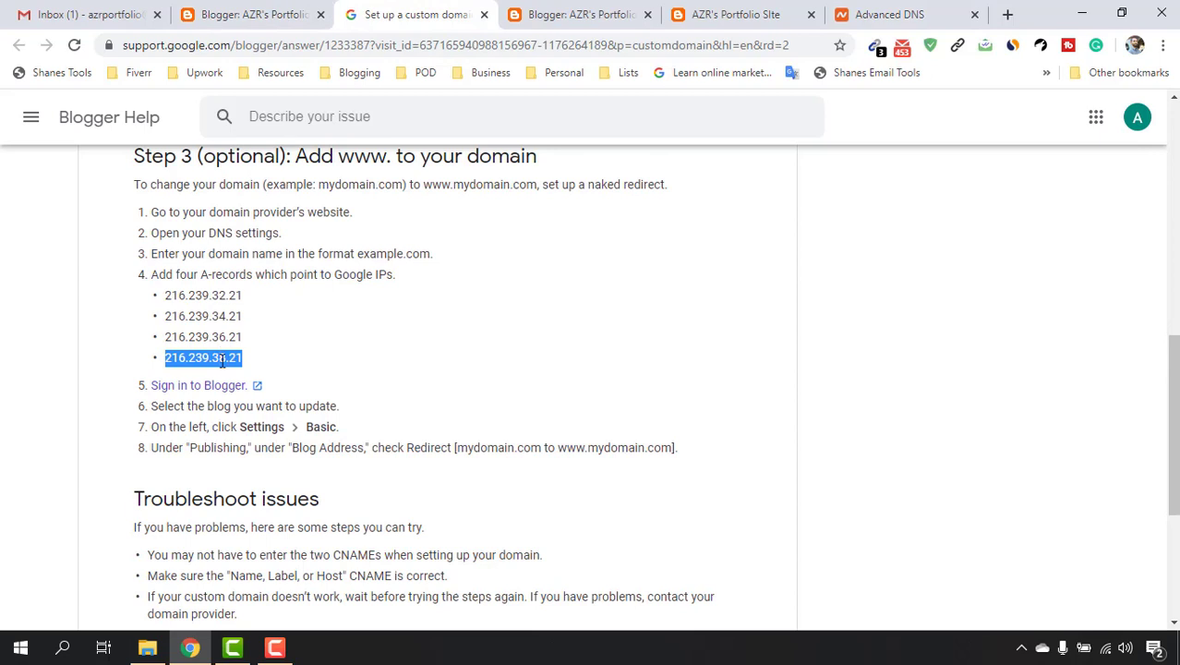
pyautogui.rightClick(226, 365)
pyautogui.click(248, 402)
pyautogui.click(889, 14)
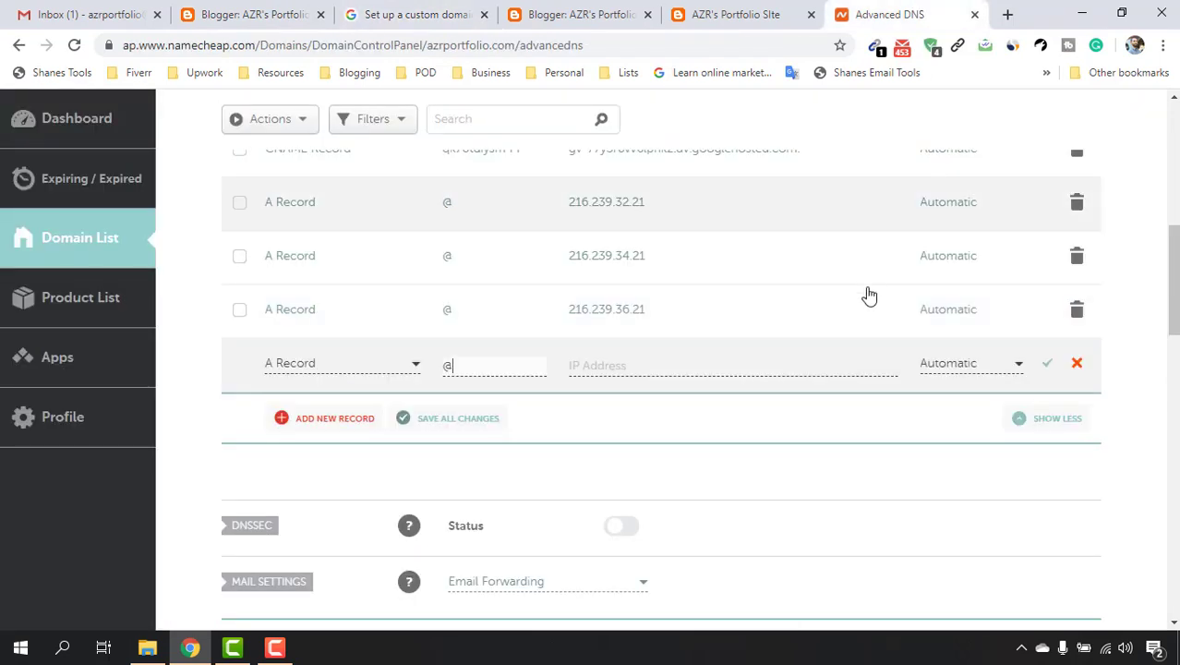
pyautogui.rightClick(666, 364)
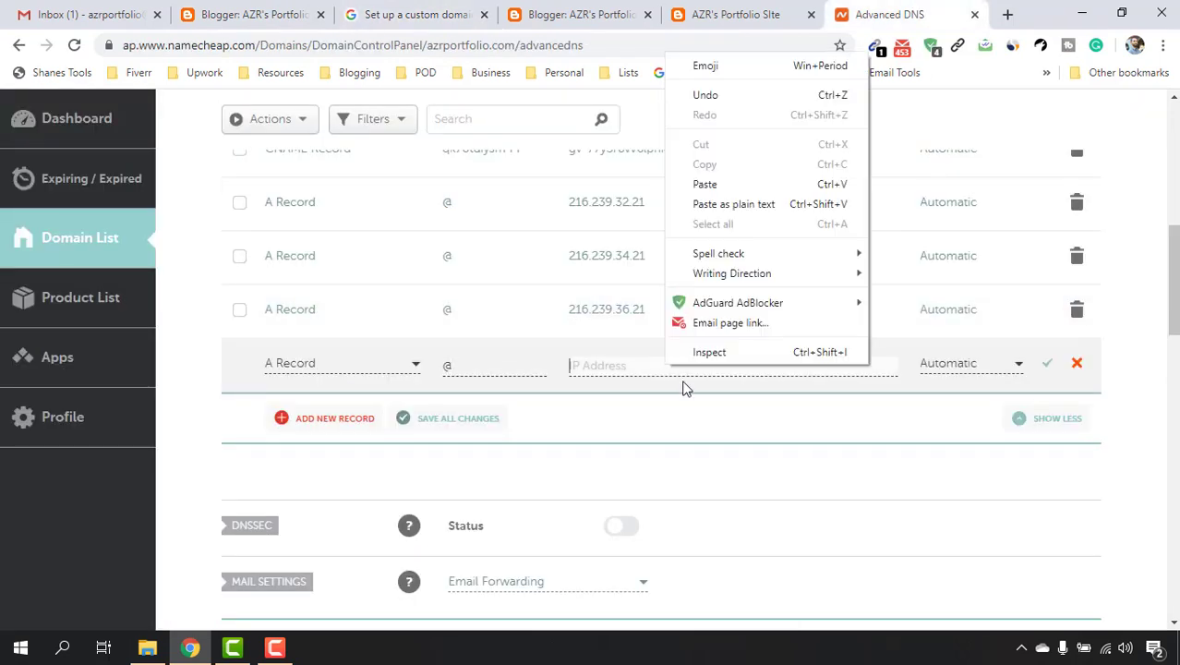
pyautogui.click(731, 186)
pyautogui.click(1050, 368)
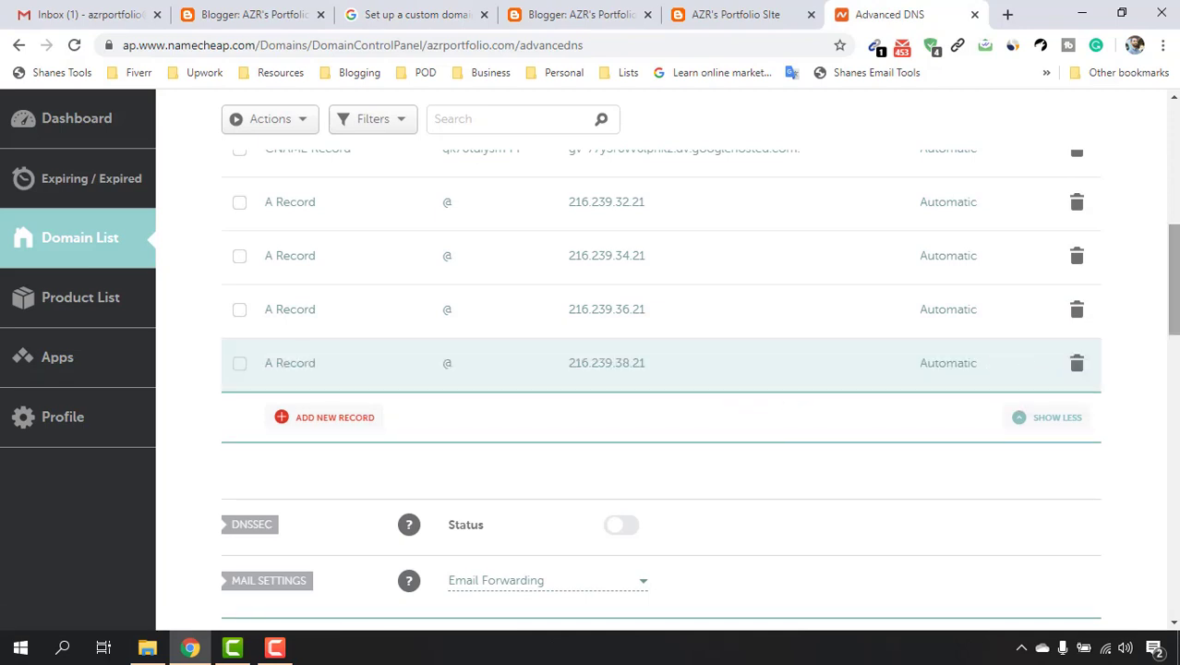
# Set the www CNAME record's TTL to Automatic and save it.
pyautogui.moveTo(1172, 276); pyautogui.dragTo(1173, 217)
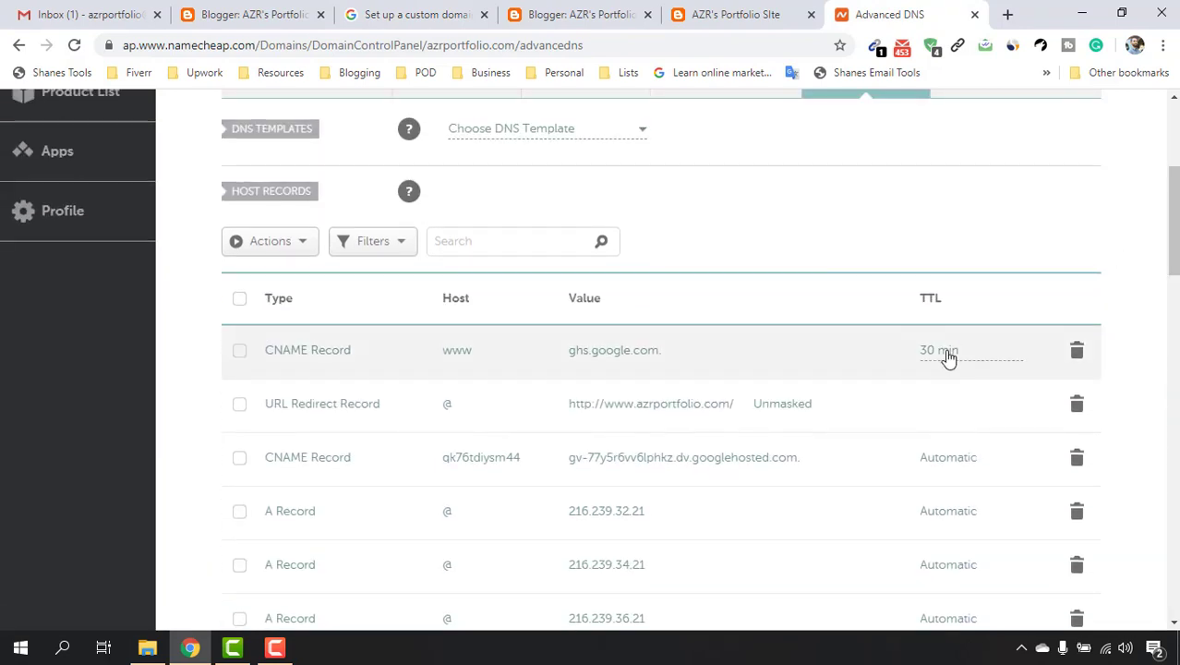
pyautogui.click(945, 351)
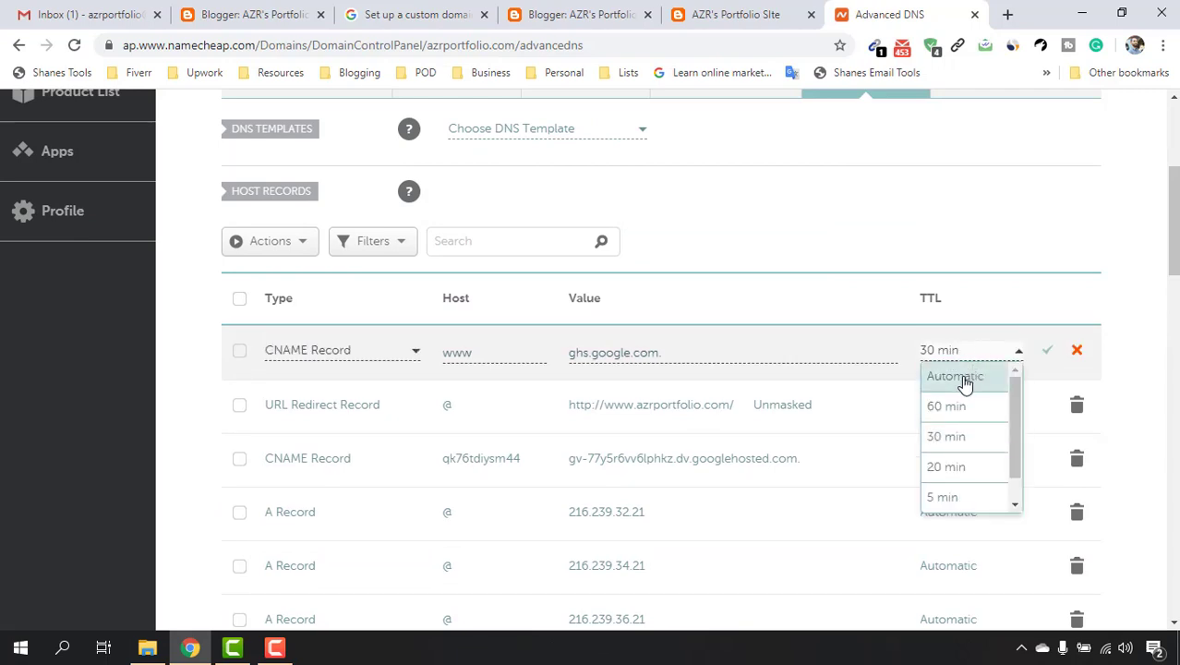
pyautogui.click(964, 380)
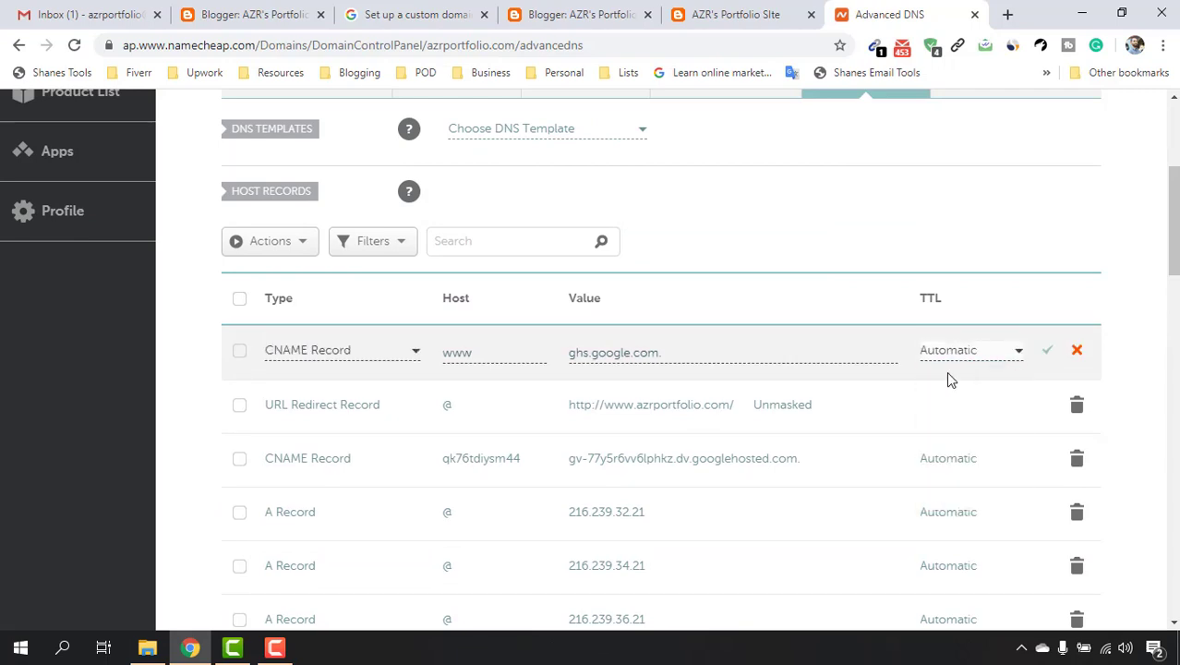
pyautogui.click(1049, 354)
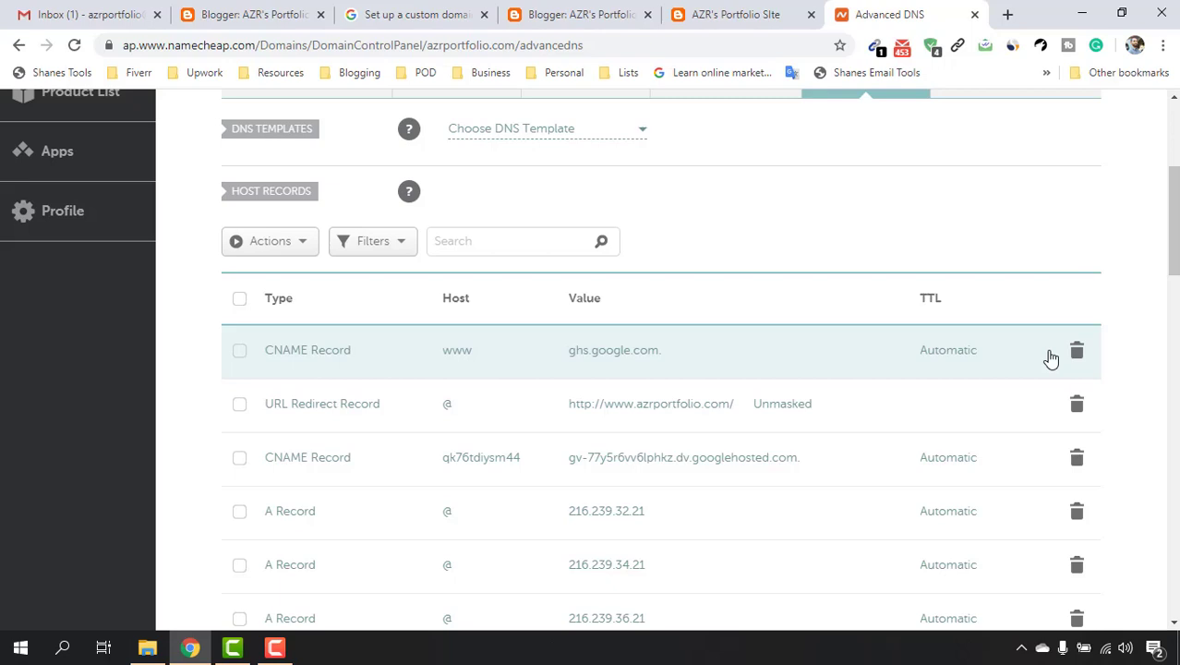
pyautogui.click(257, 14)
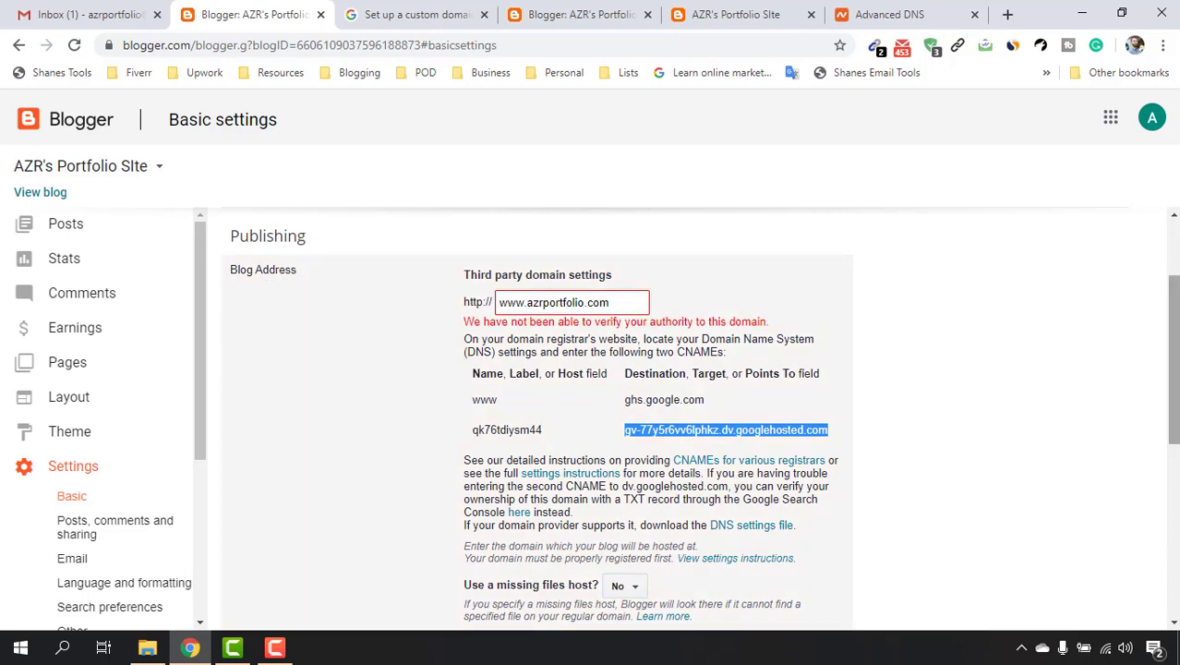
pyautogui.scroll(-1, 803, 457)
pyautogui.click(395, 453)
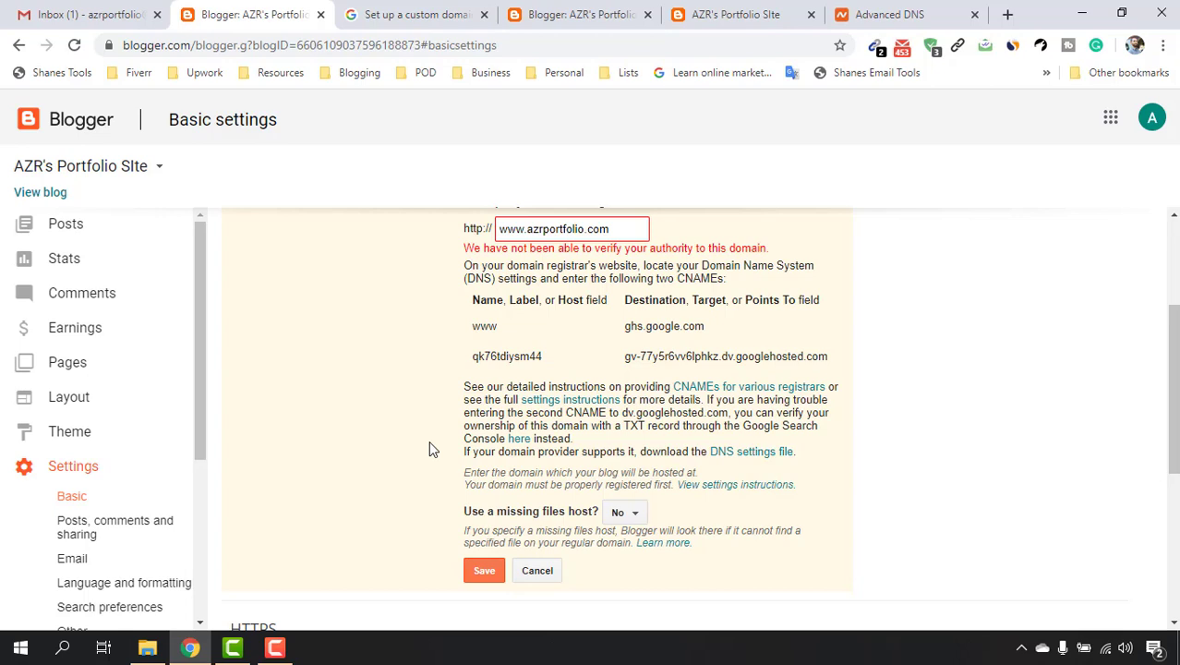
pyautogui.click(480, 570)
pyautogui.click(484, 572)
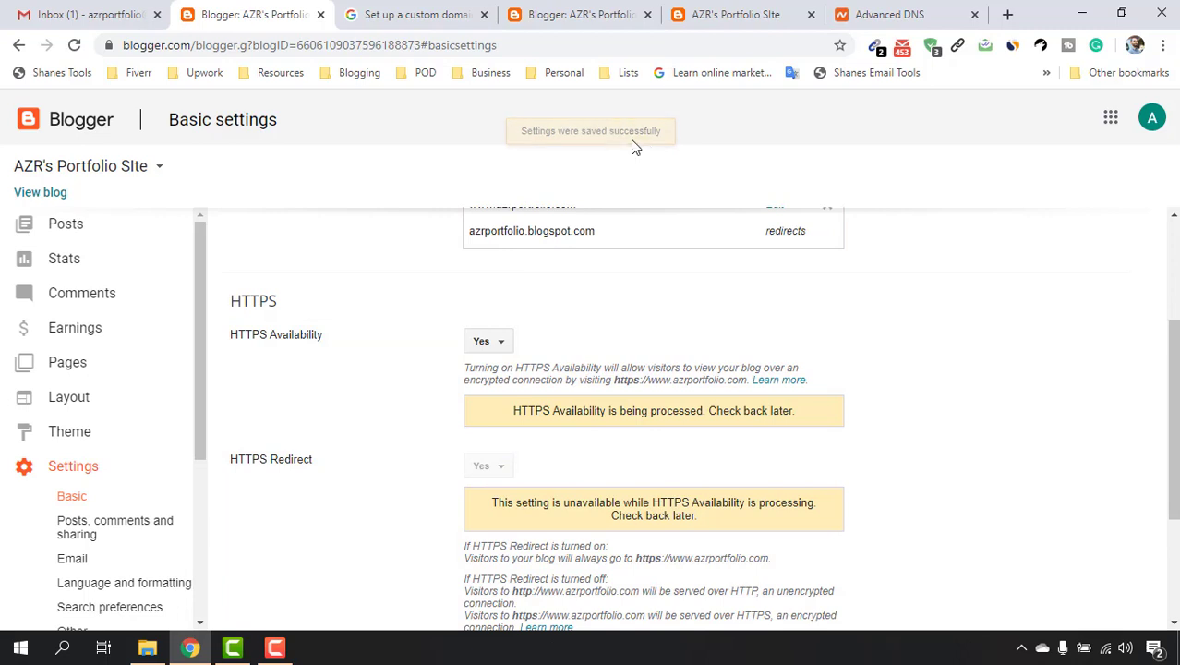
pyautogui.scroll(1, 990, 379)
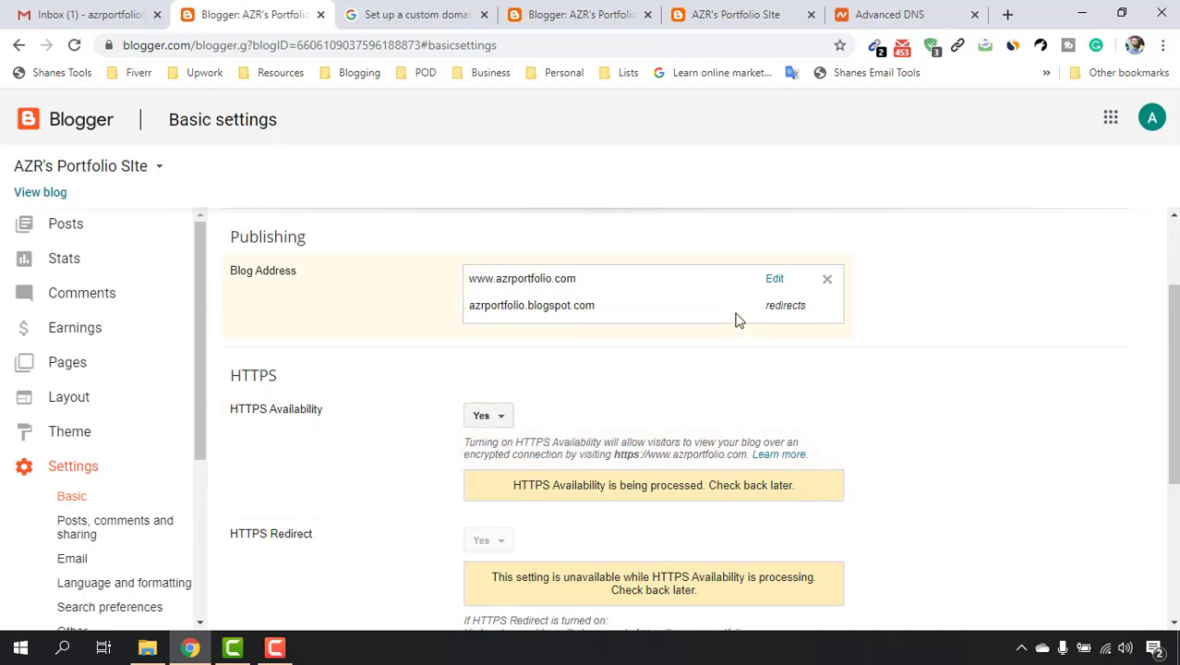
pyautogui.click(775, 279)
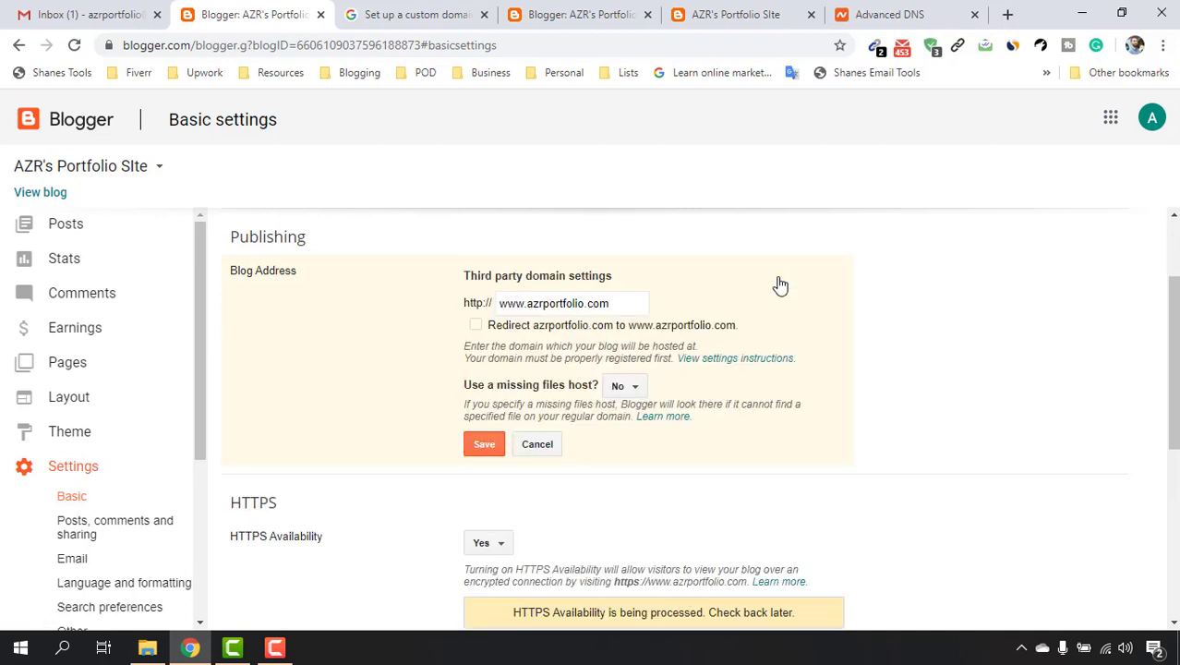